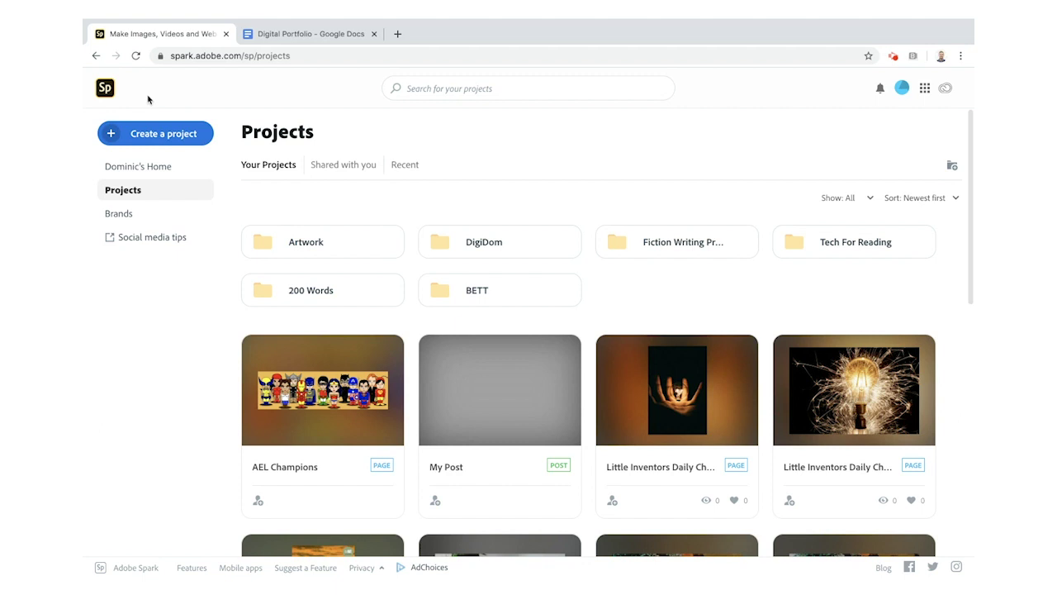
- Create a new web page project
click(110, 136)
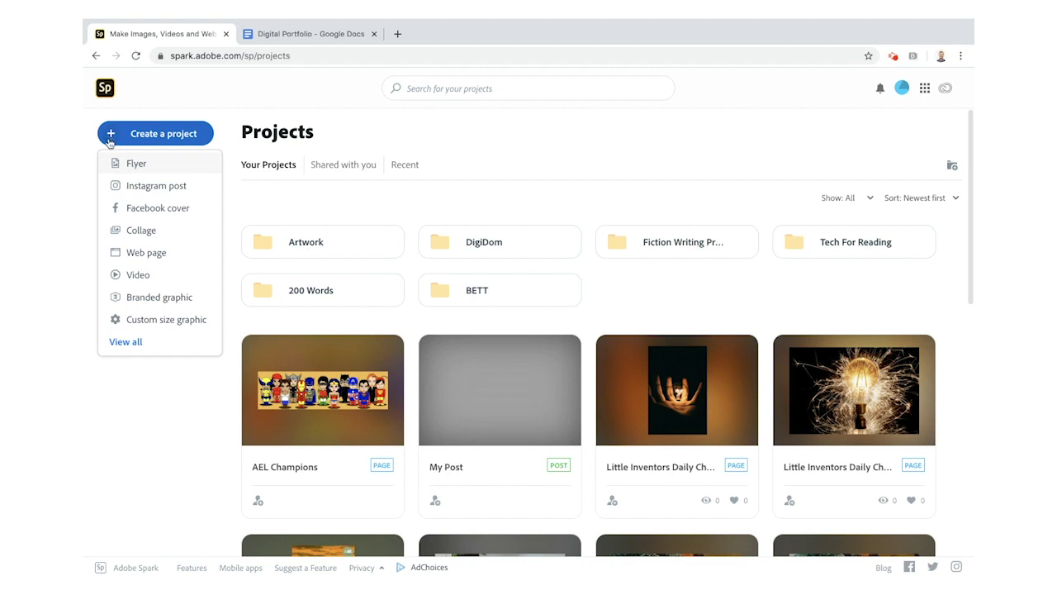
click(132, 253)
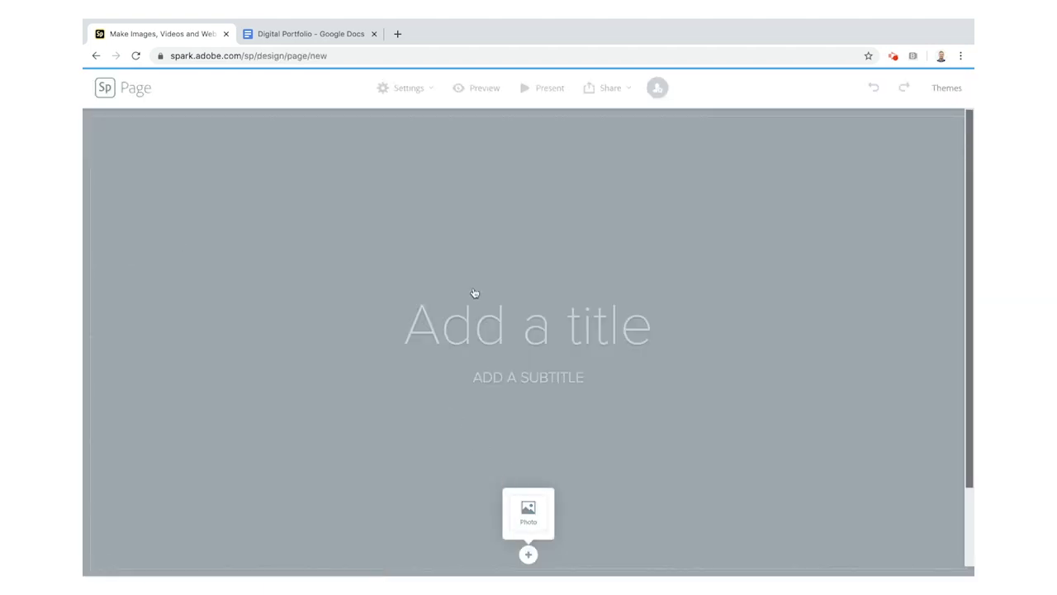
- Copy the person's name from the header line of the Digital Portfolio document in Google Docs and paste it as the Adobe Spark page title
click(313, 36)
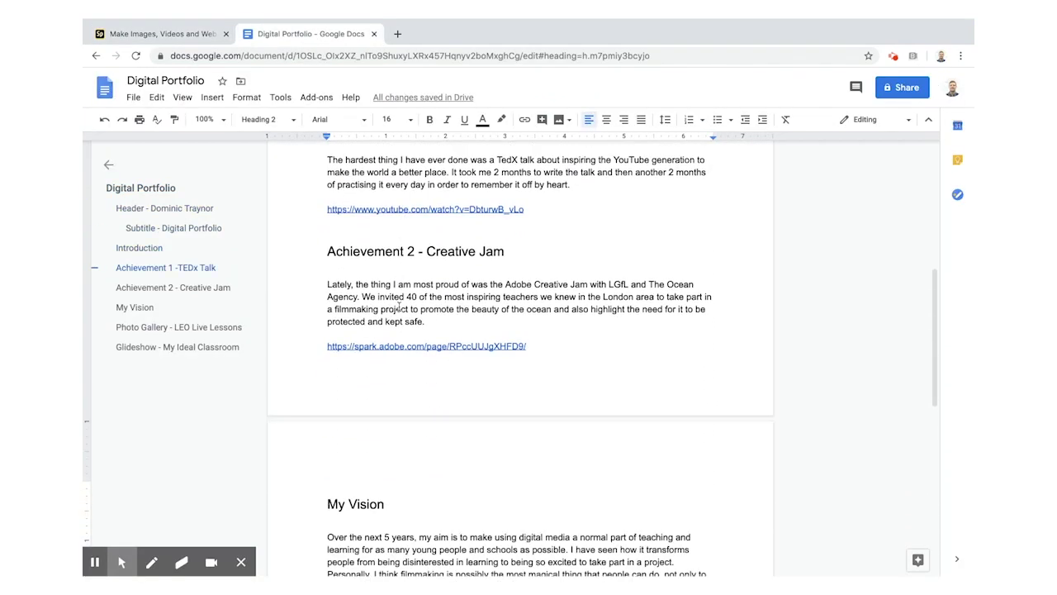
scroll(399, 306, down, 4)
scroll(399, 306, up, 10)
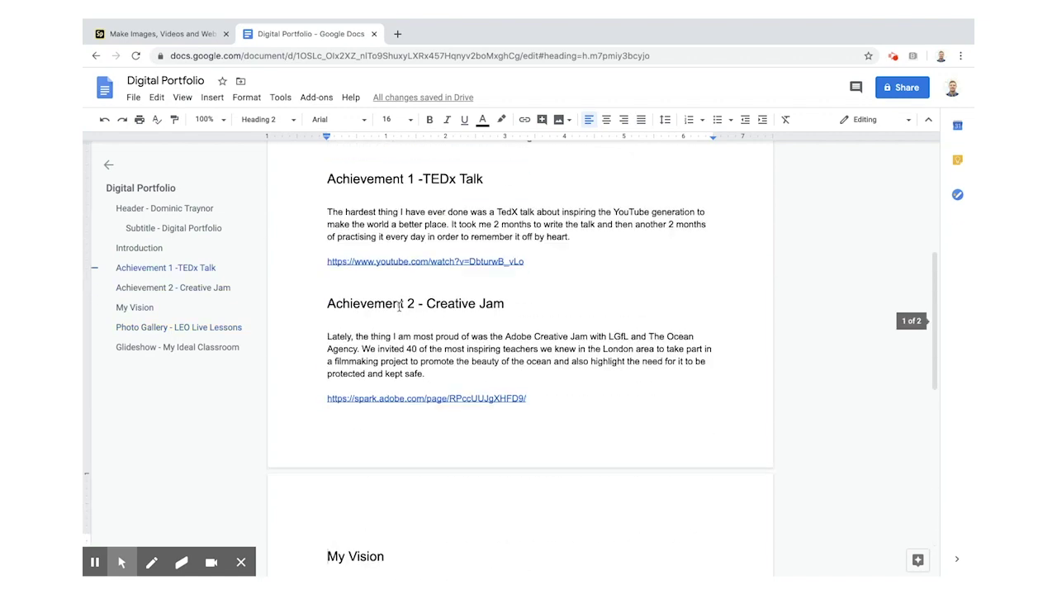
scroll(399, 307, up, 3)
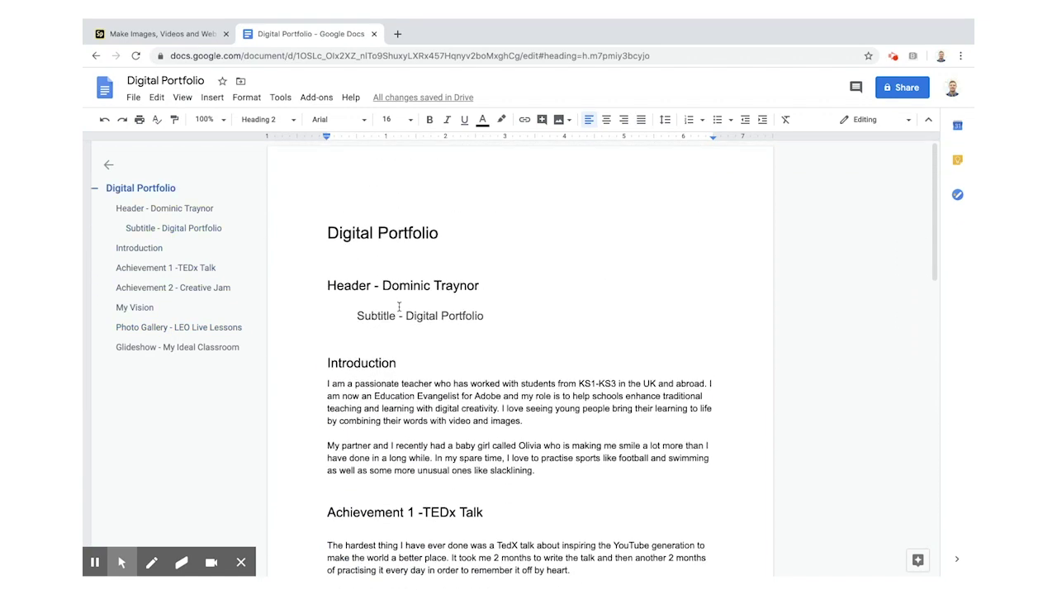
drag(382, 285, 481, 285)
key(ctrl+c)
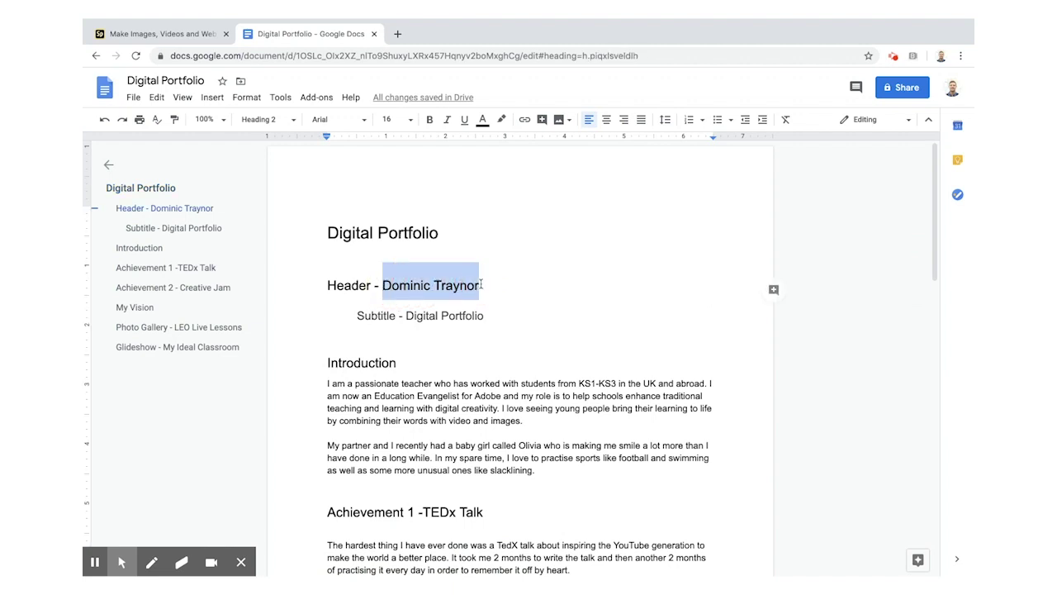
click(165, 34)
click(506, 348)
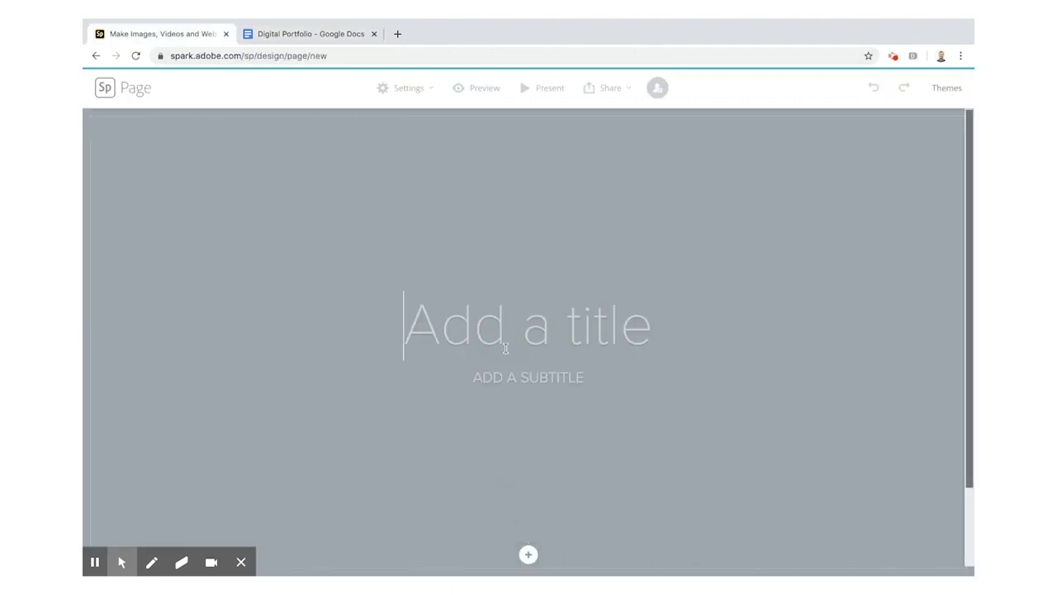
key(ctrl+v)
- Take the subtitle text "Digital Portfolio" from the Google Docs document and enter it as the Adobe Spark page's subtitle
click(306, 34)
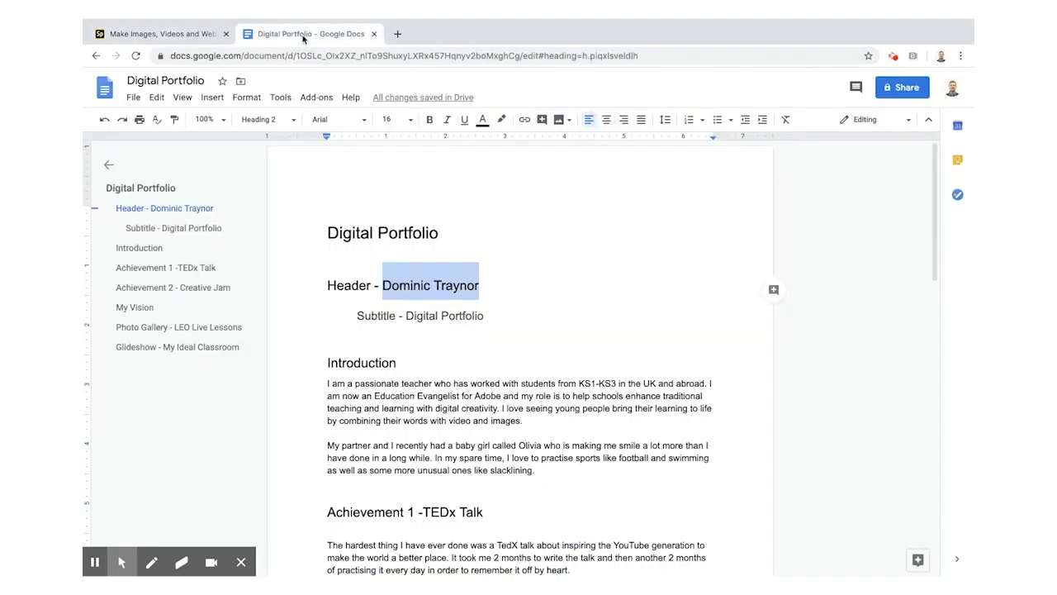
drag(405, 317, 488, 315)
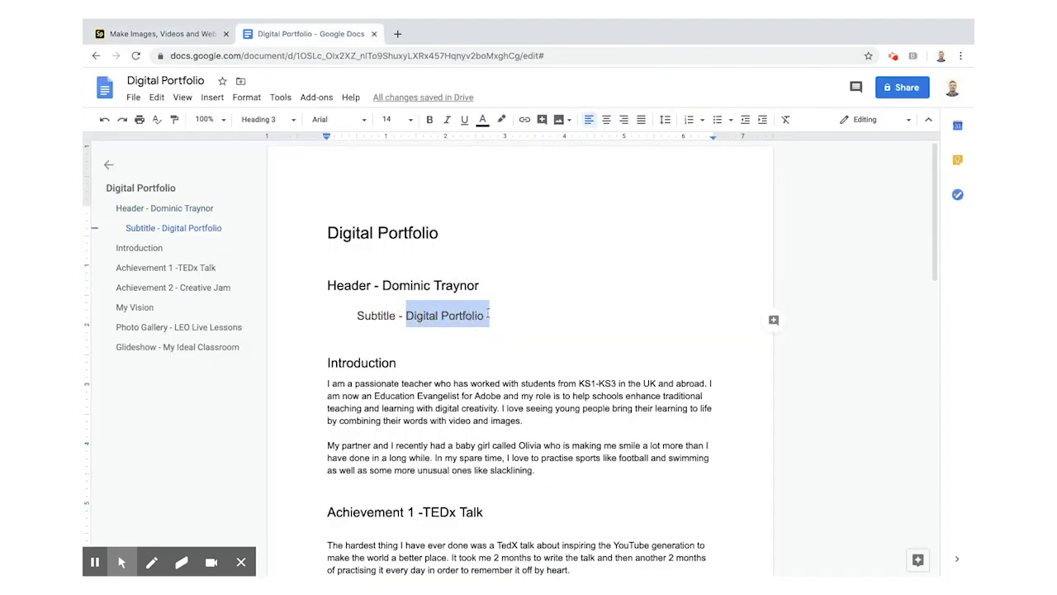
click(188, 37)
click(551, 380)
text(DIGITAL PORTFOLIO)
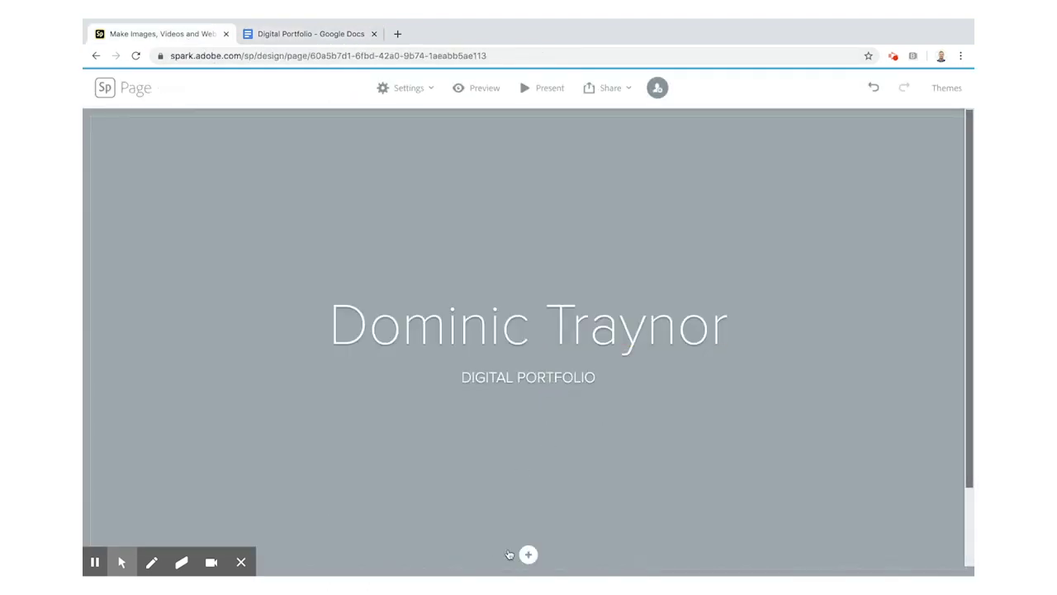
- Search the free photos for "journey" and set the straight desert road under a blue sky as the title background
mouse_move(527, 554)
click(529, 520)
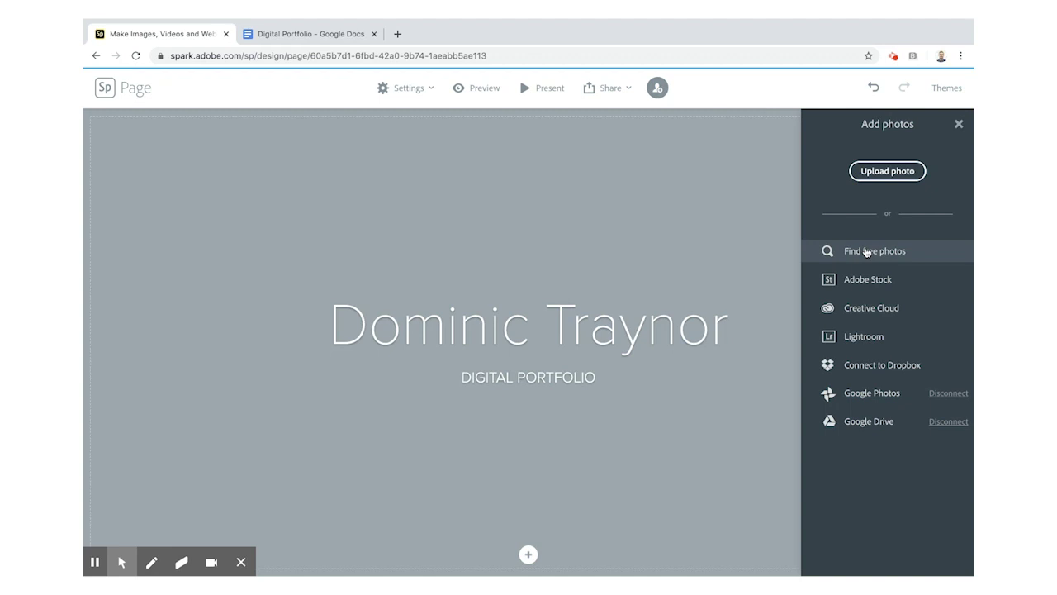
click(885, 172)
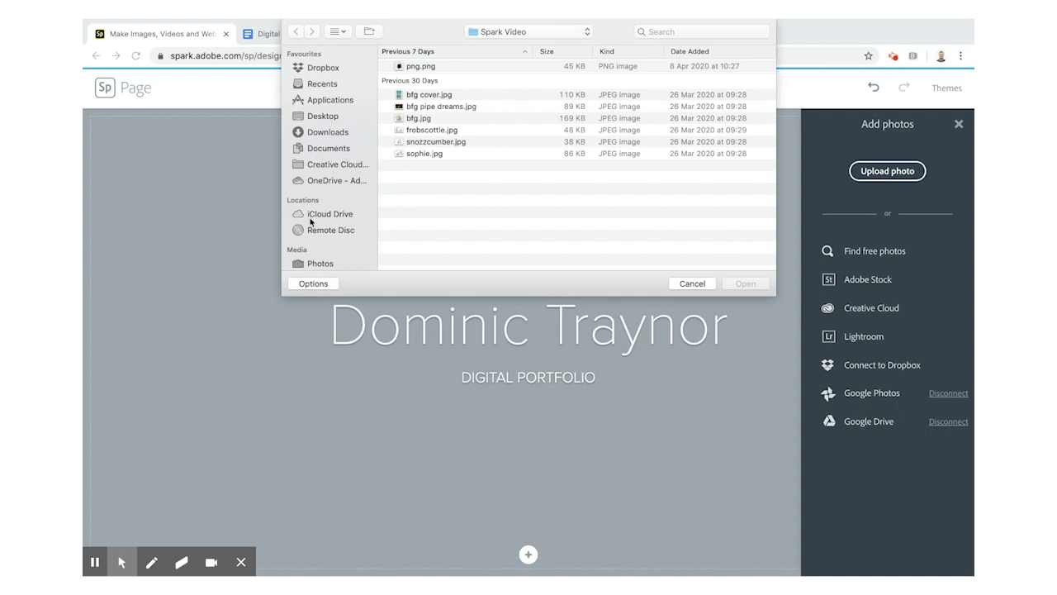
click(685, 284)
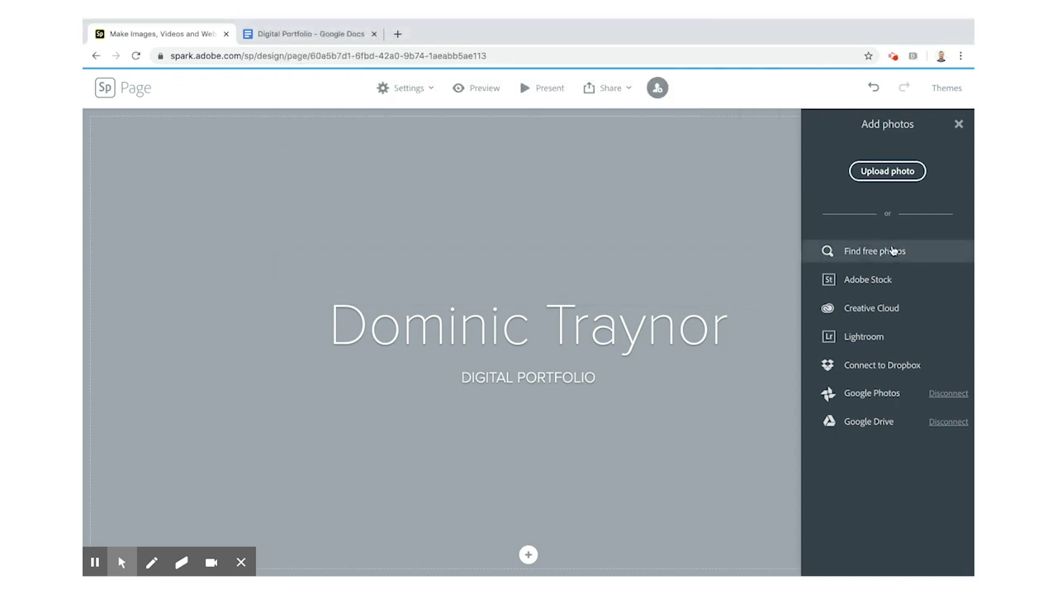
click(874, 251)
text(journey)
key(Return)
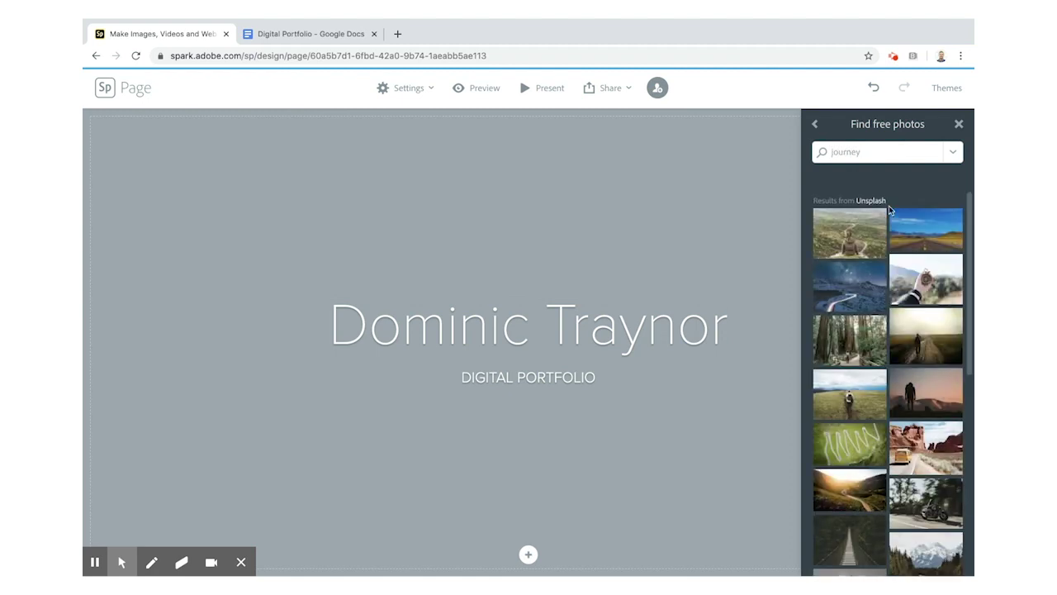
click(908, 230)
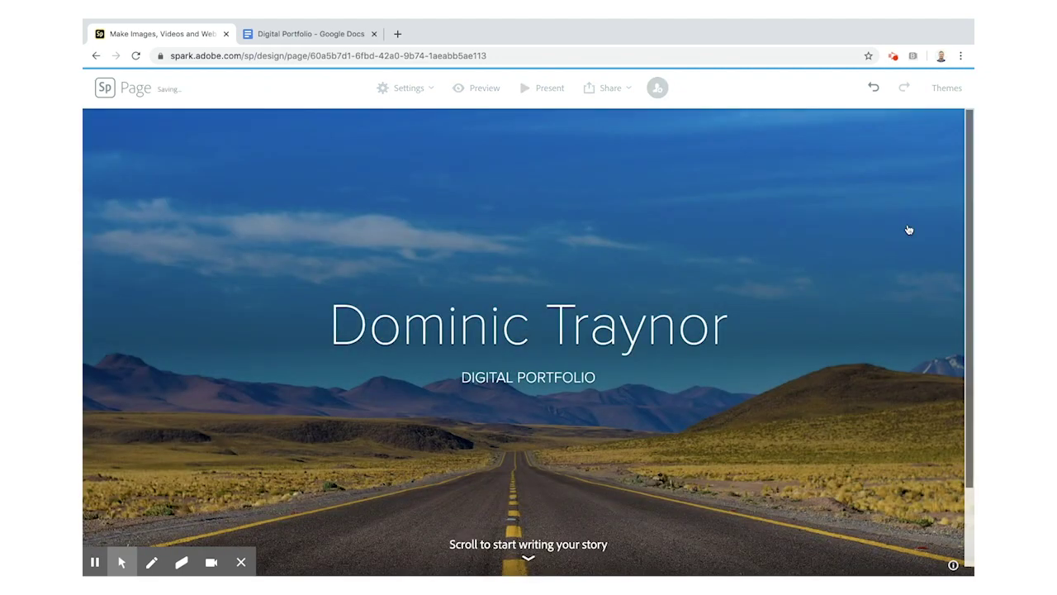
- Add a text block below the title image and paste in the two Introduction paragraphs copied from the Google Docs document
scroll(836, 354, down, 3)
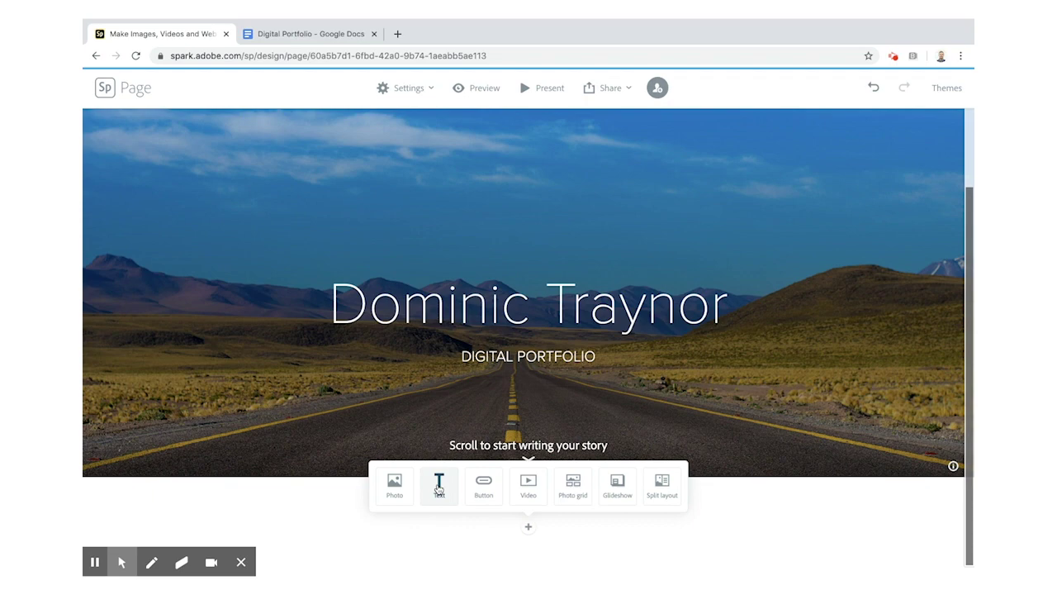
click(440, 487)
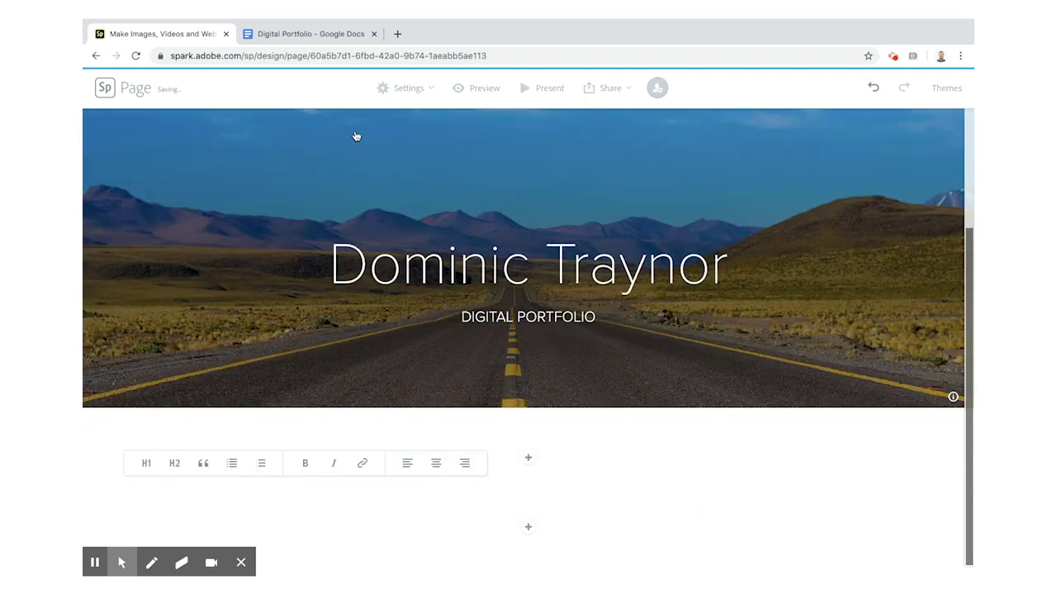
click(295, 31)
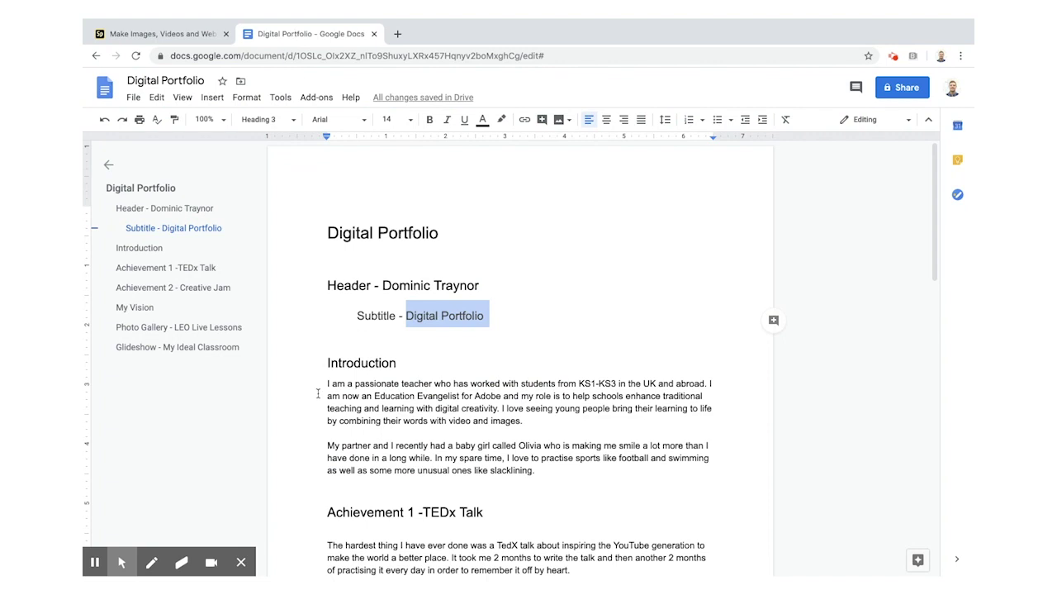
drag(327, 384, 542, 467)
key(ctrl+c)
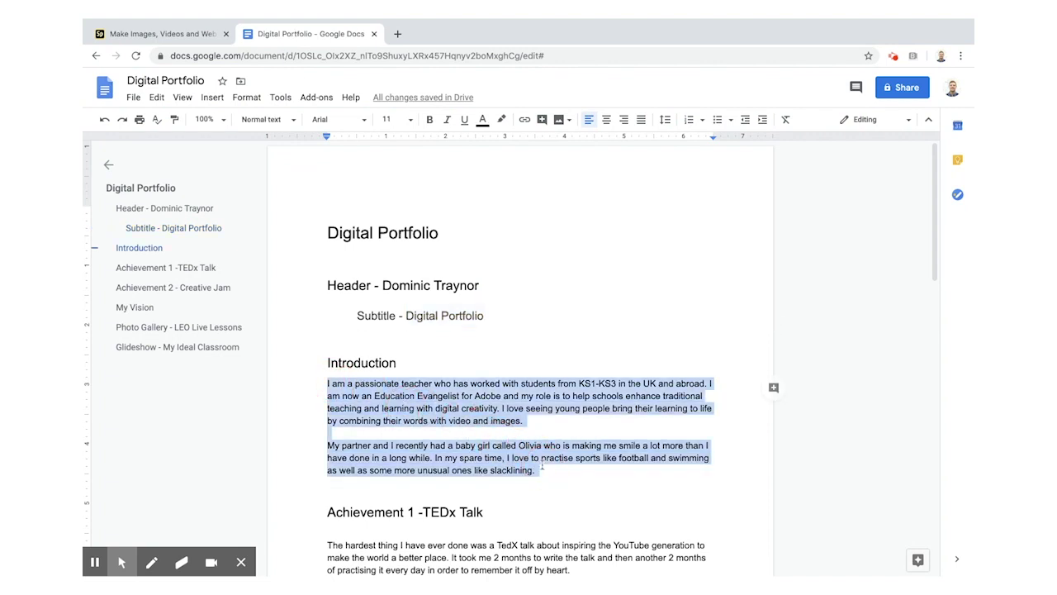
click(183, 34)
key(ctrl+v)
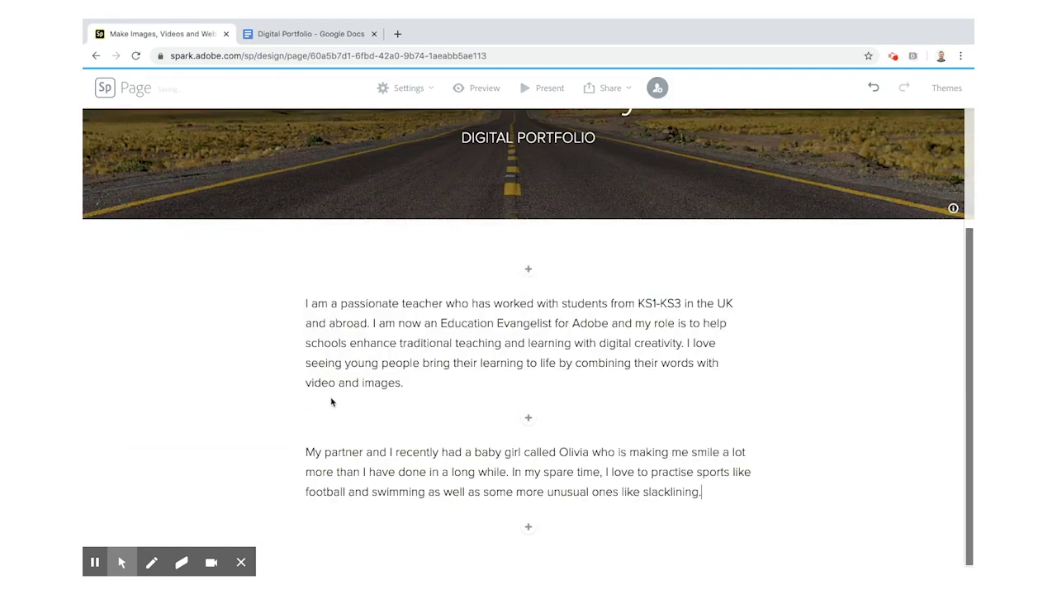
click(299, 34)
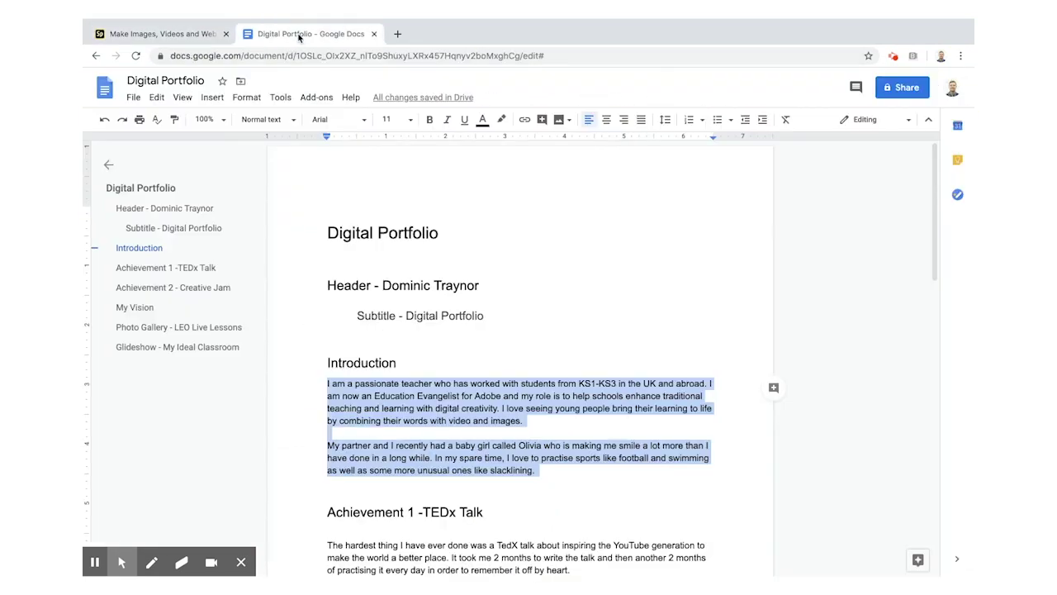
click(116, 35)
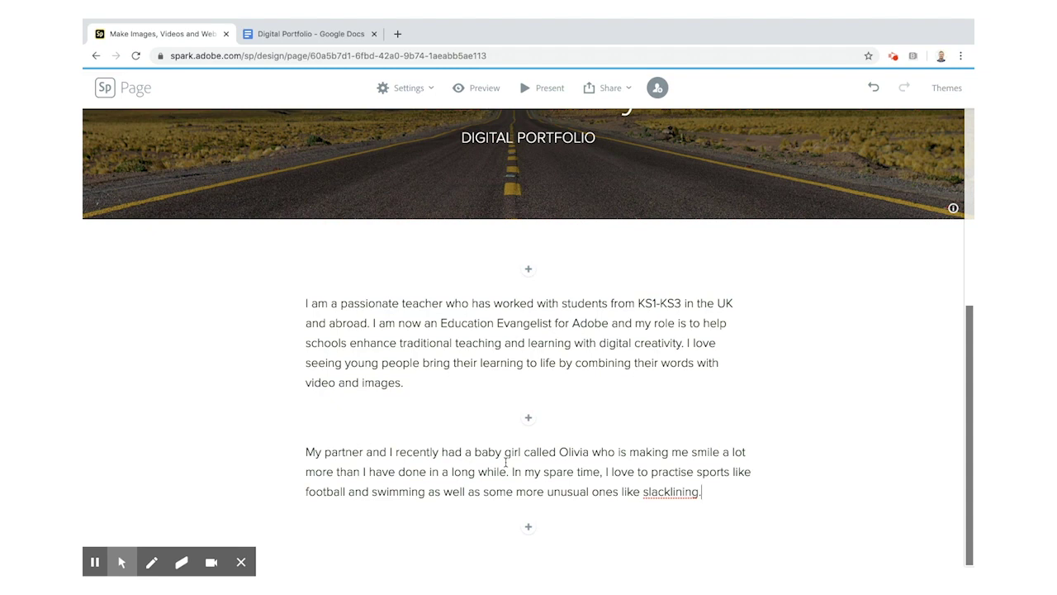
- Copy "TEDx Talk" from the Achievement 1 heading in the Google Docs portfolio document
click(310, 36)
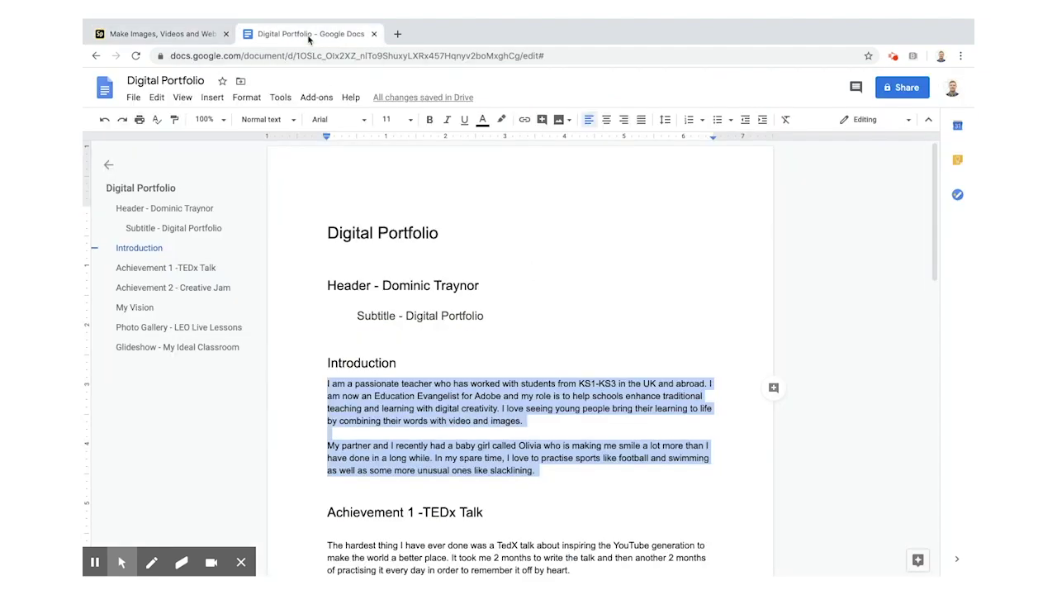
scroll(436, 396, down, 3)
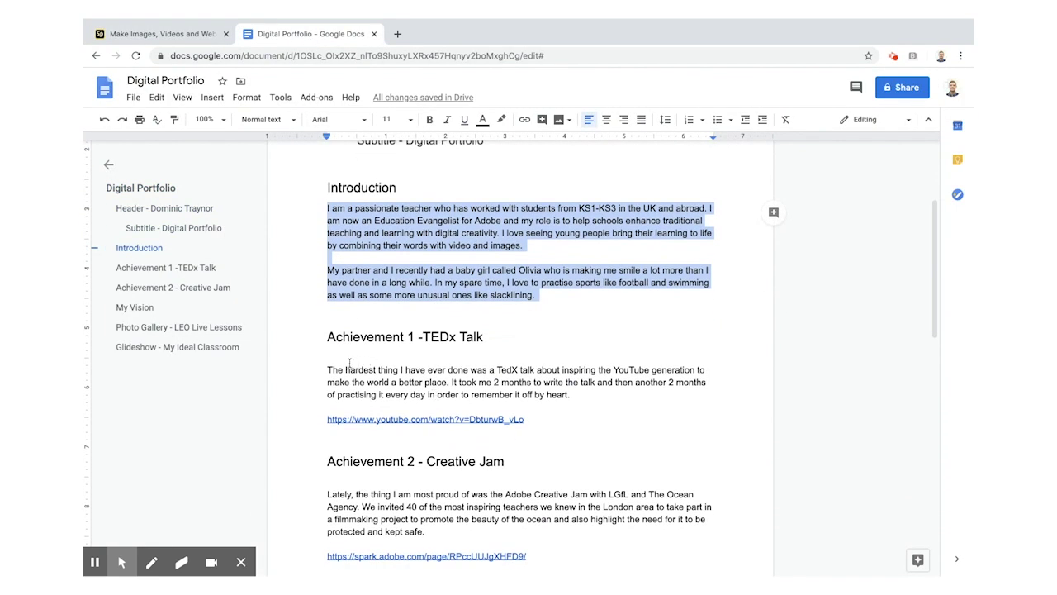
drag(422, 336, 483, 337)
key(ctrl+c)
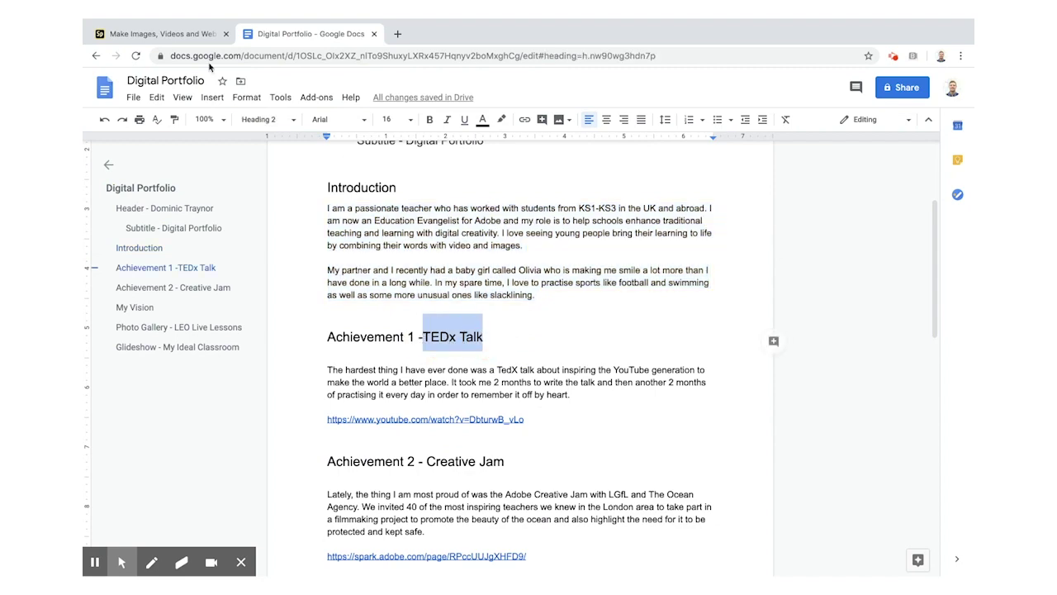
- Add a split layout section below the introduction paragraphs on the Adobe Spark page
click(154, 34)
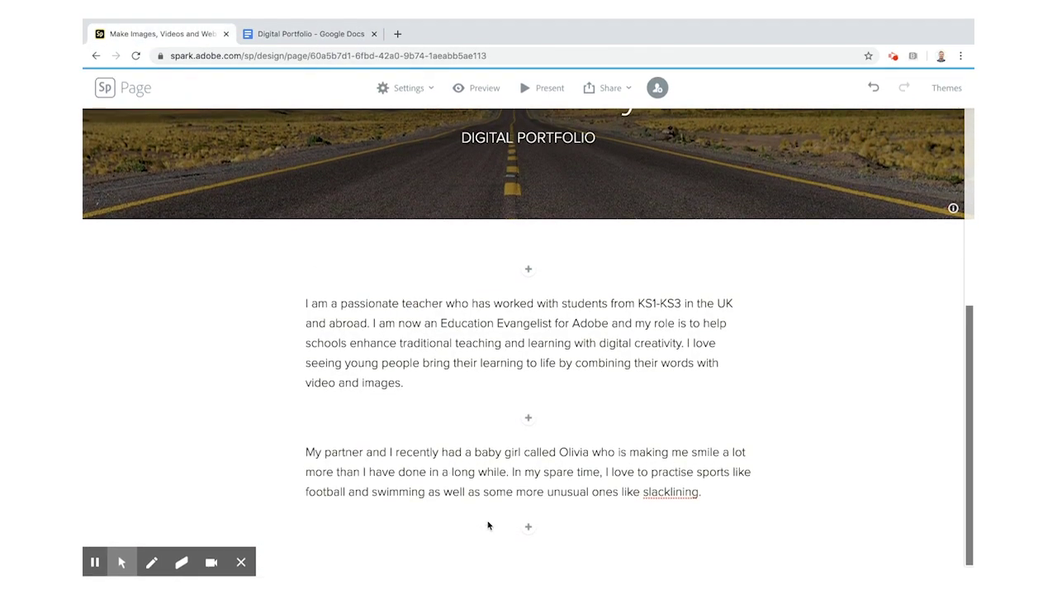
click(529, 526)
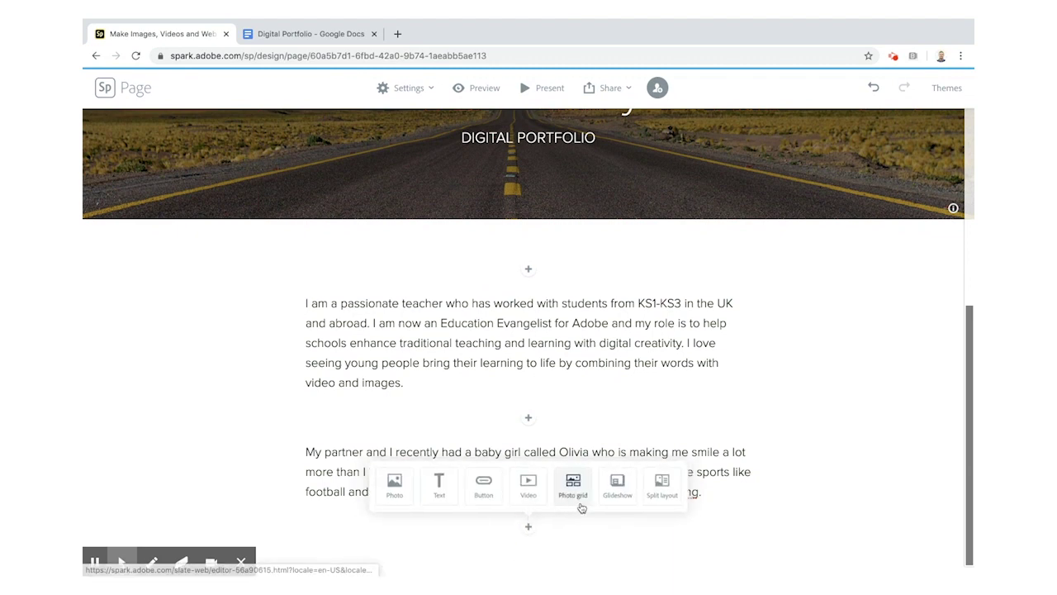
click(660, 494)
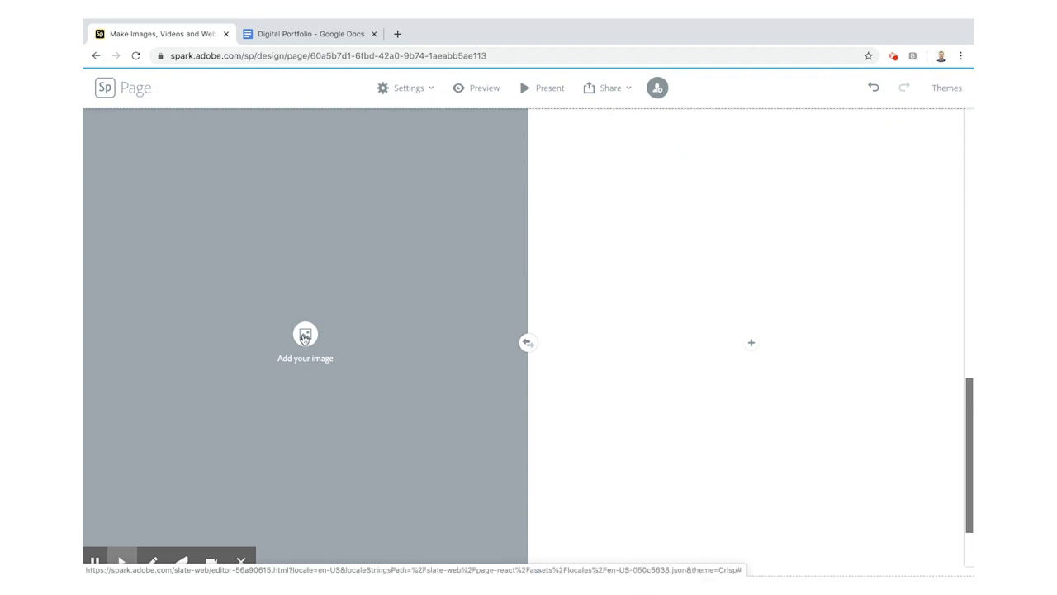
- Add the copied text "TEDx Talk" to the blank half of the split layout and format it as a centred H1 heading
click(750, 343)
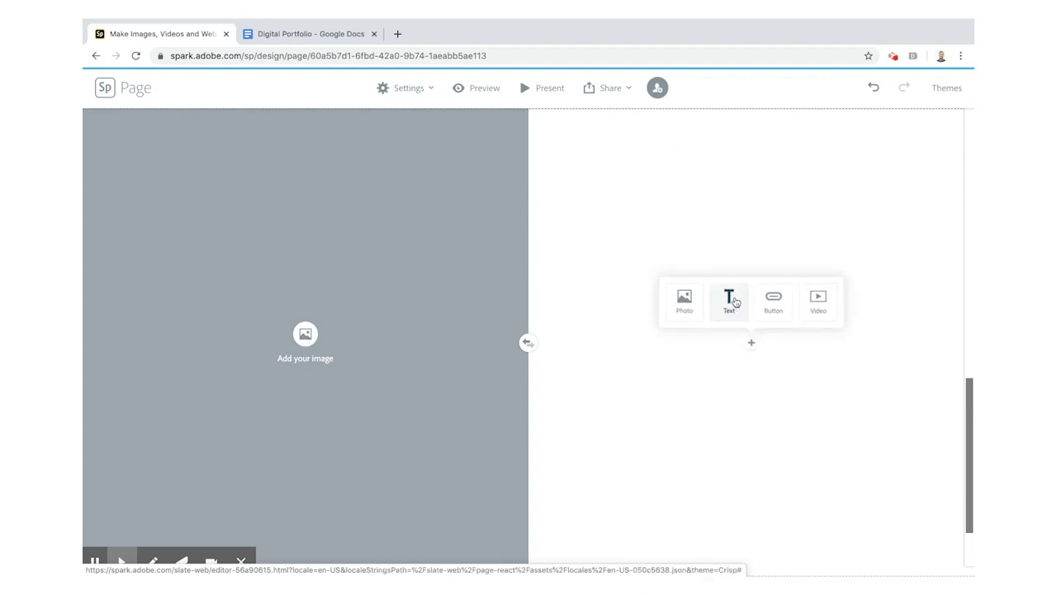
click(729, 298)
key(ctrl+v)
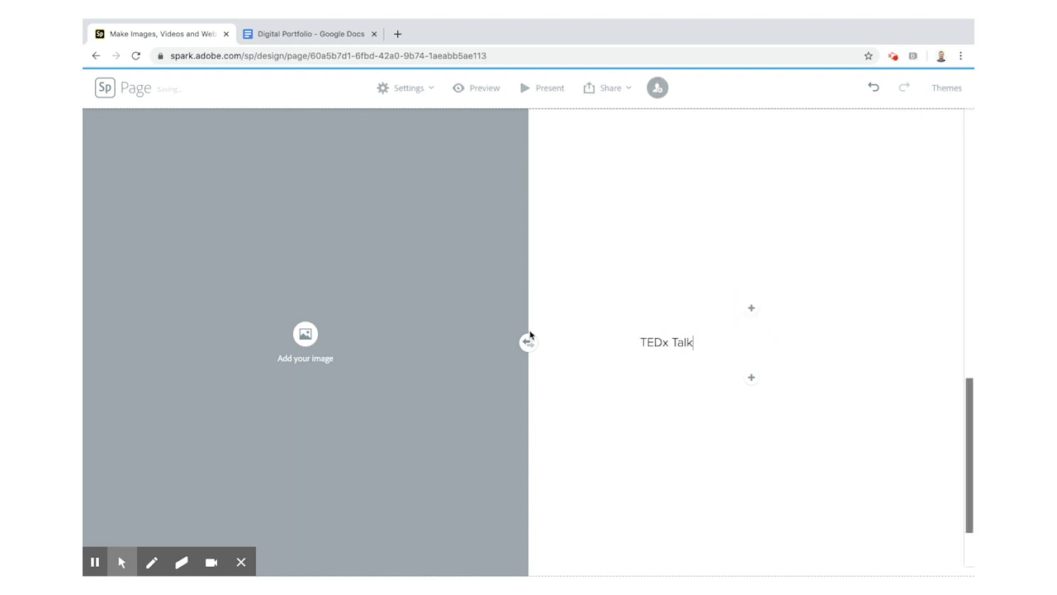
click(661, 341)
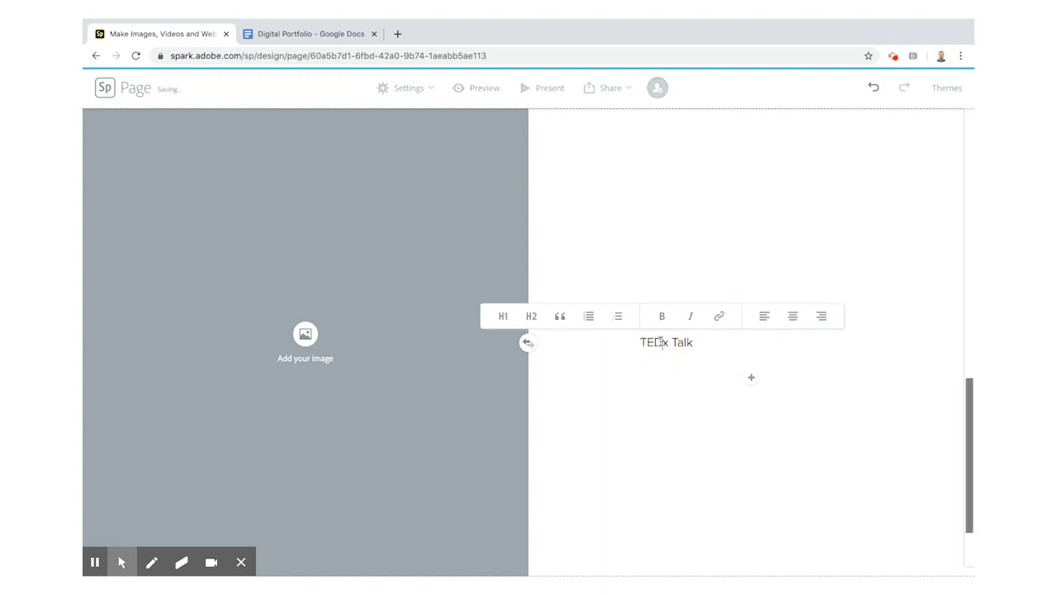
click(505, 316)
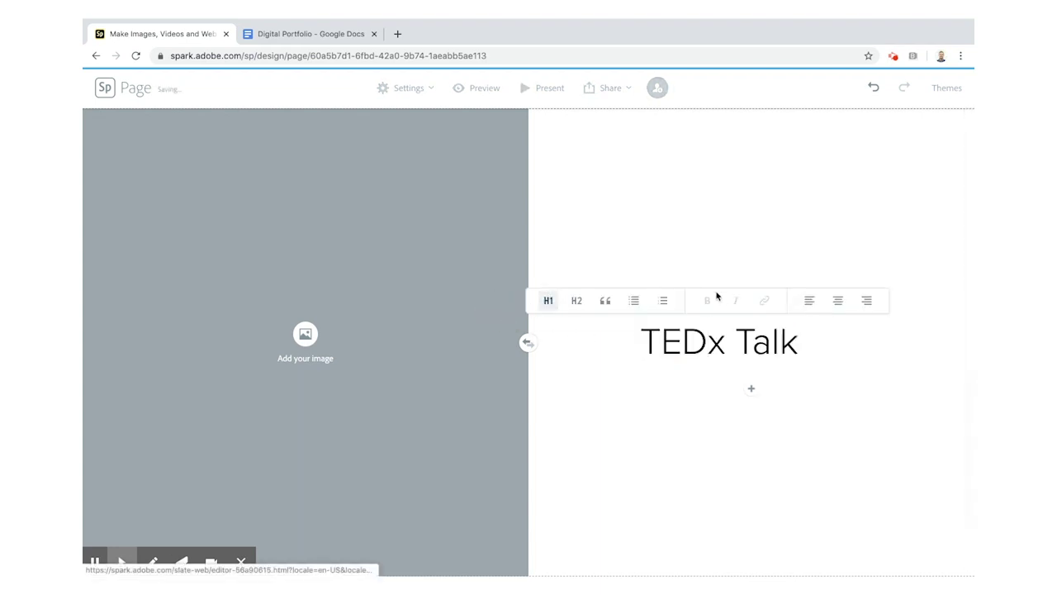
click(834, 302)
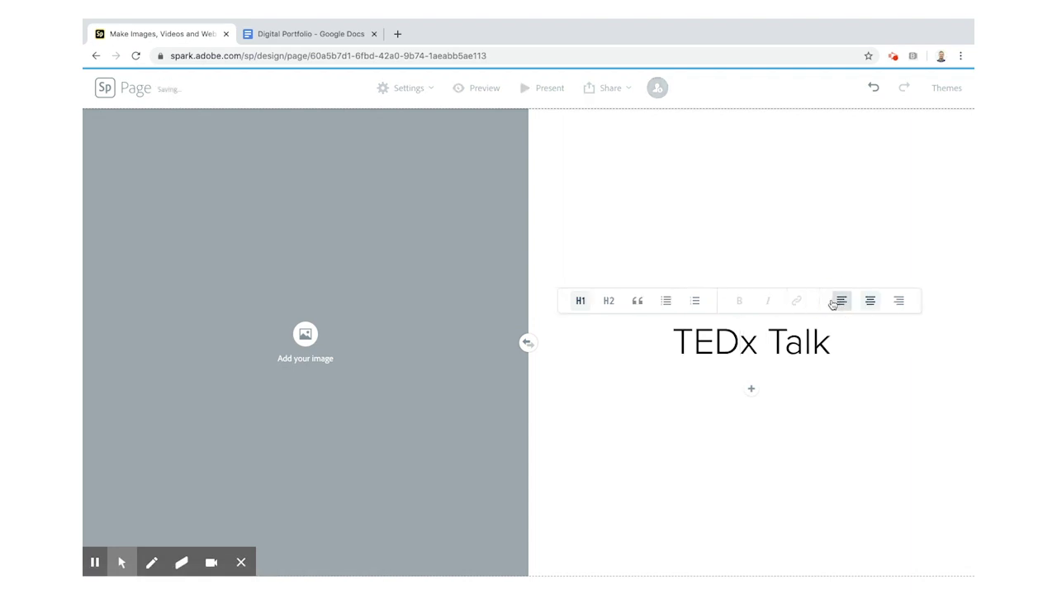
- Copy the Achievement 1 paragraph from the Google Docs portfolio and paste it as text below the TEDx Talk heading in Adobe Spark
click(309, 34)
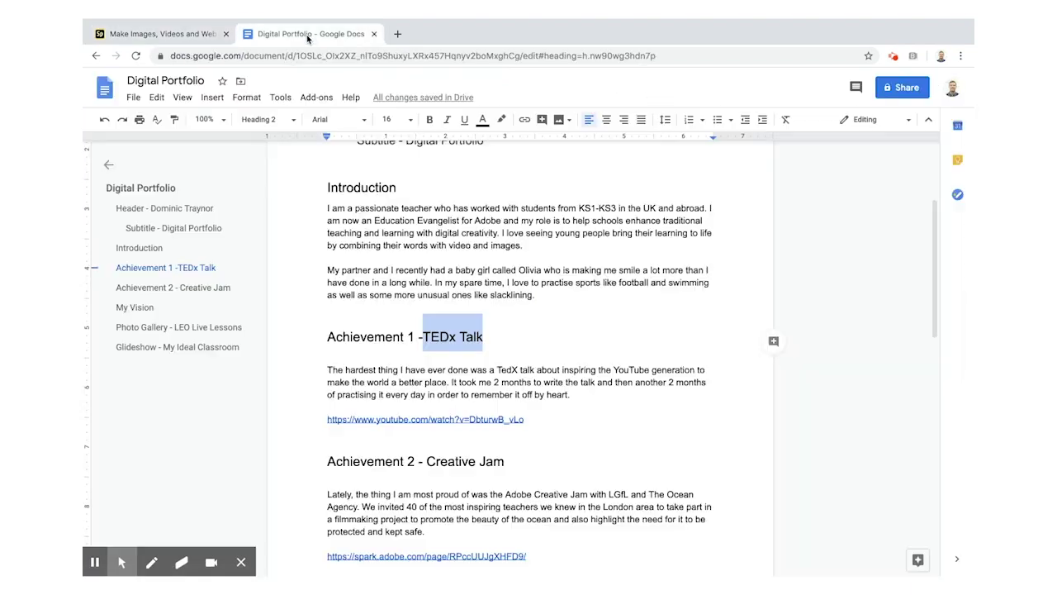
drag(327, 369, 573, 393)
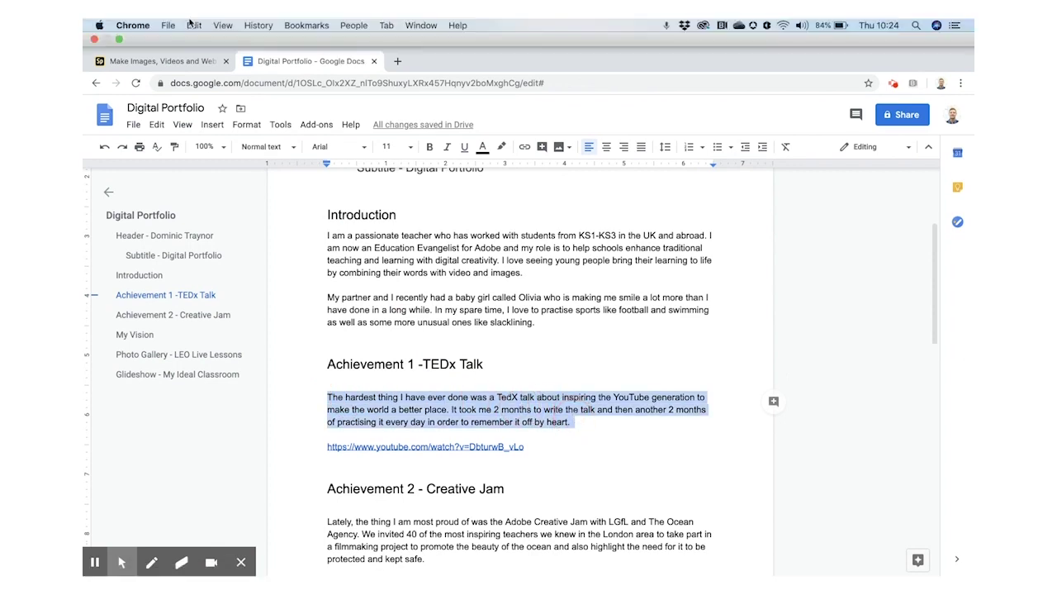
click(165, 47)
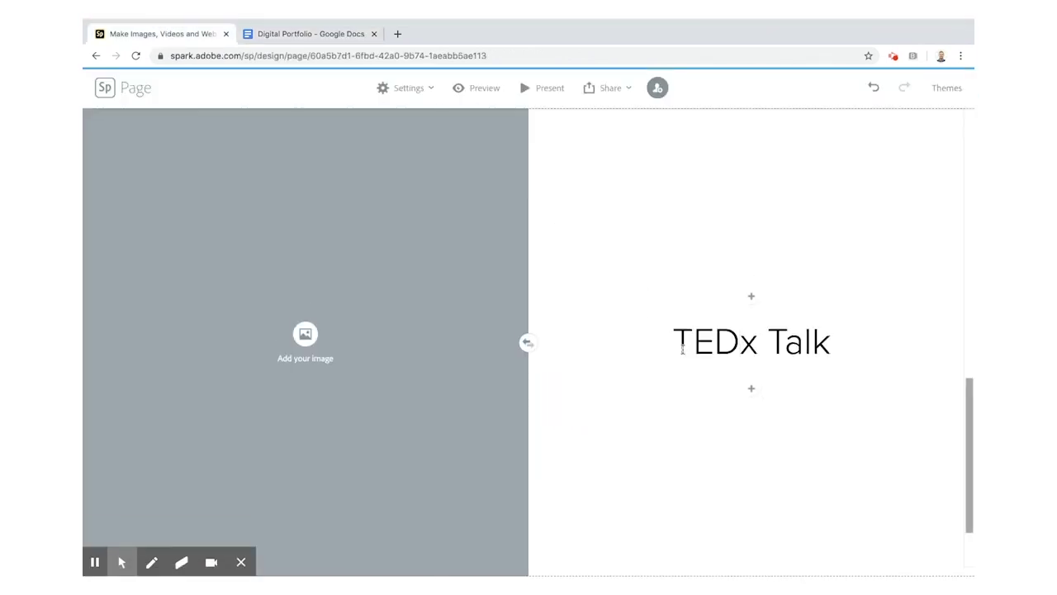
click(750, 389)
click(728, 347)
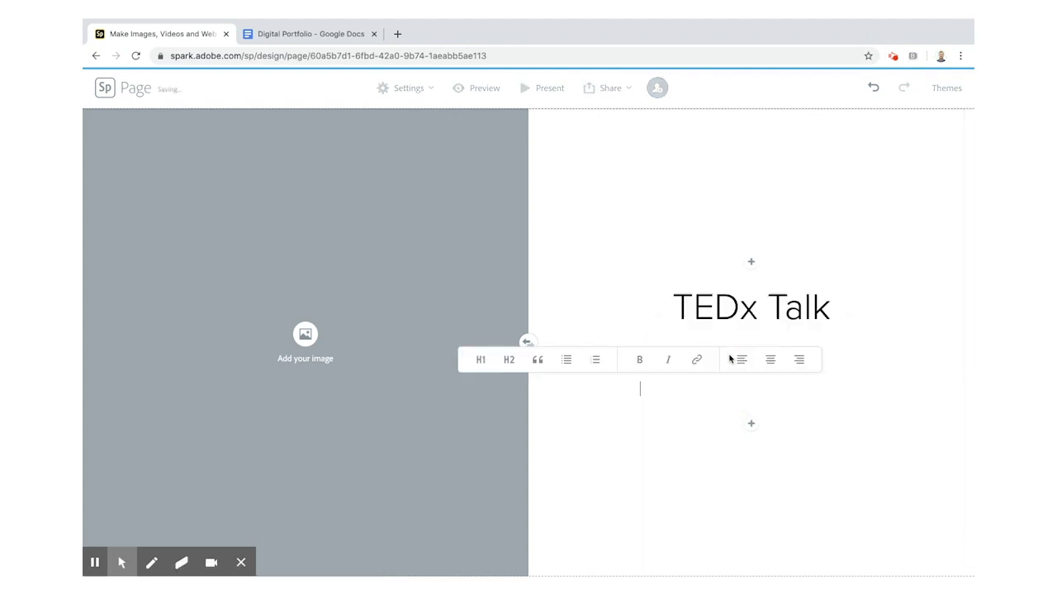
text(The hardest thing I have ever done was a TedX talk about inspiring the YouTube generation to make the world a better place. It took me 2 months to write the talk and then another 2 months of practising it every day in order to remember it off by heart.)
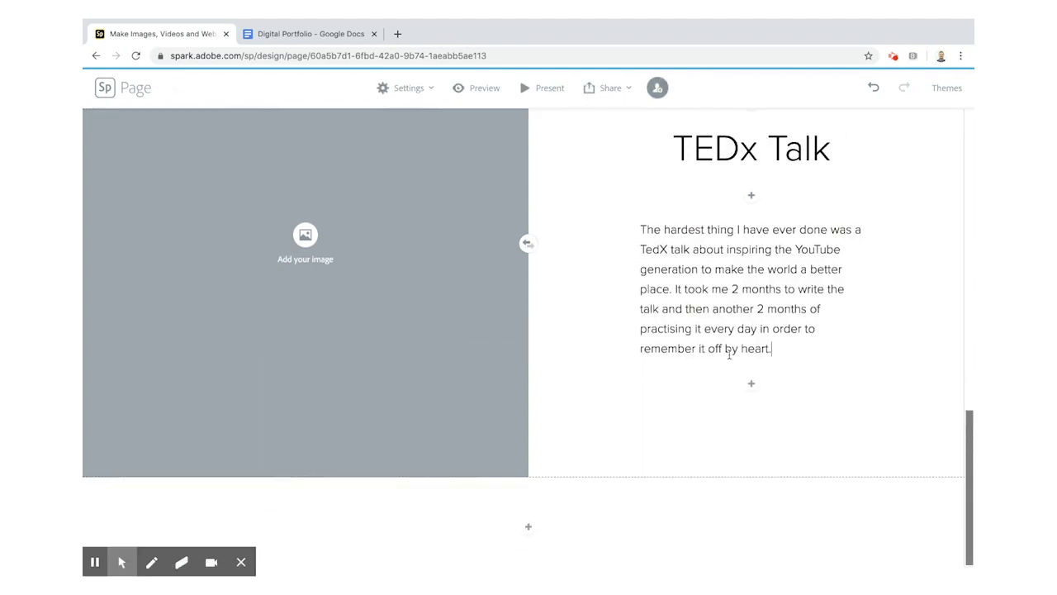
- Copy the YouTube link under the Achievement 1 paragraph in the Google Docs portfolio document
click(297, 36)
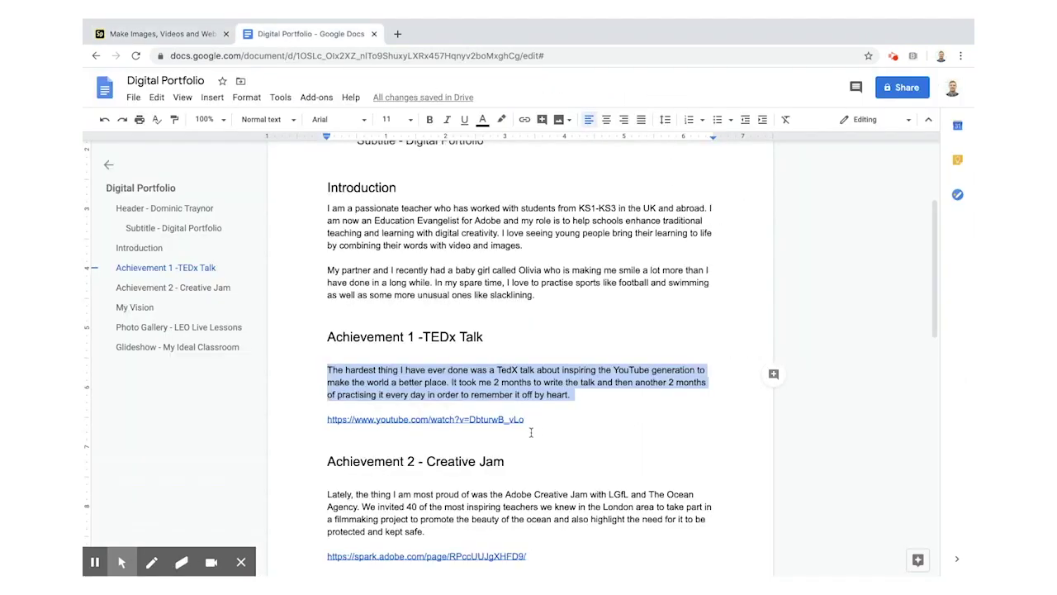
drag(526, 421, 328, 422)
key(ctrl+c)
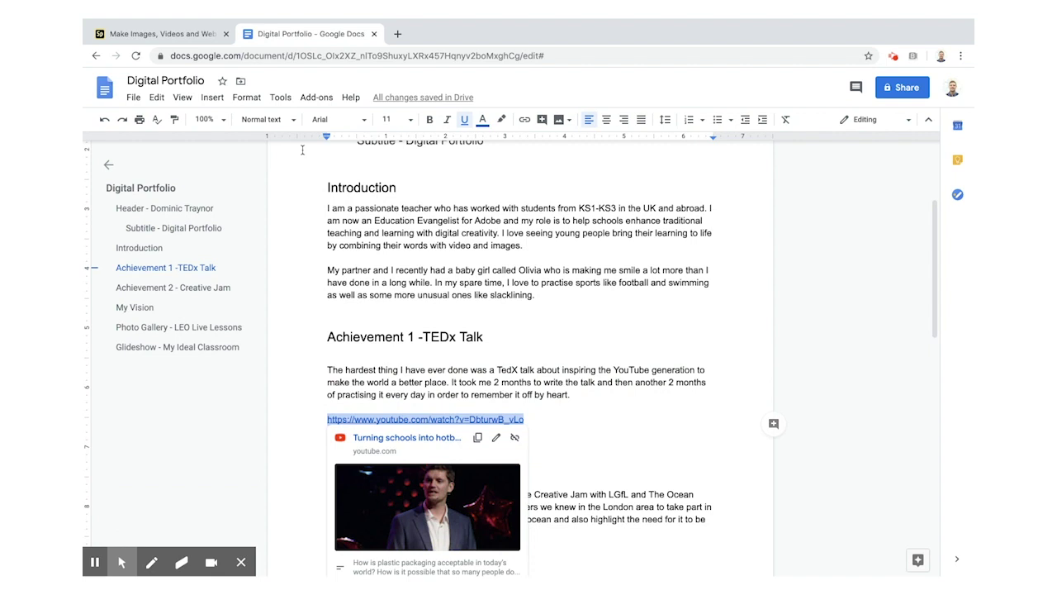
- Embed the video from the copied YouTube link below the TEDx Talk paragraph on the Adobe Spark page
click(166, 34)
click(753, 386)
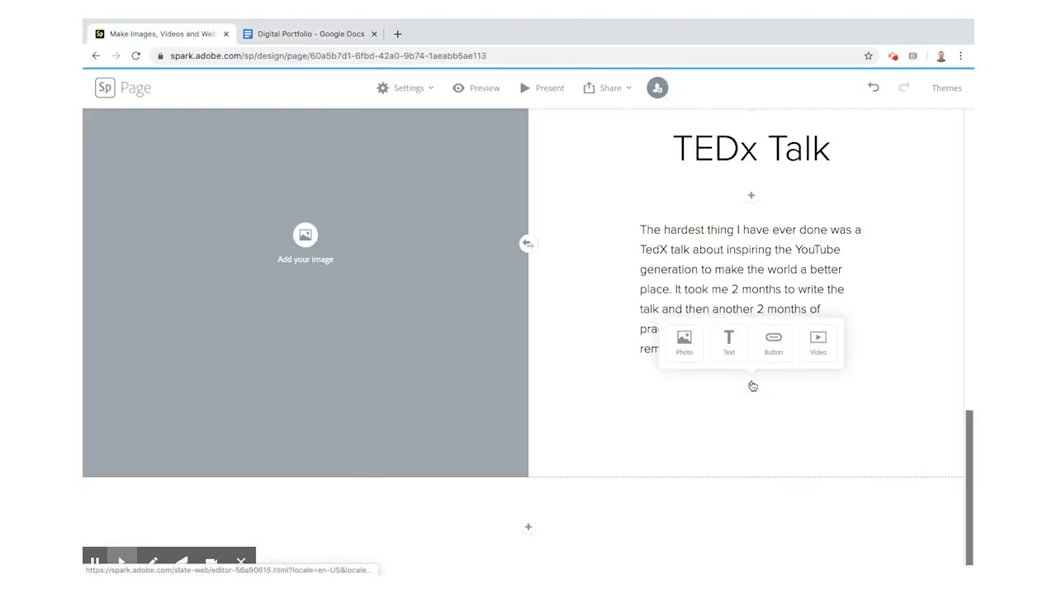
click(818, 354)
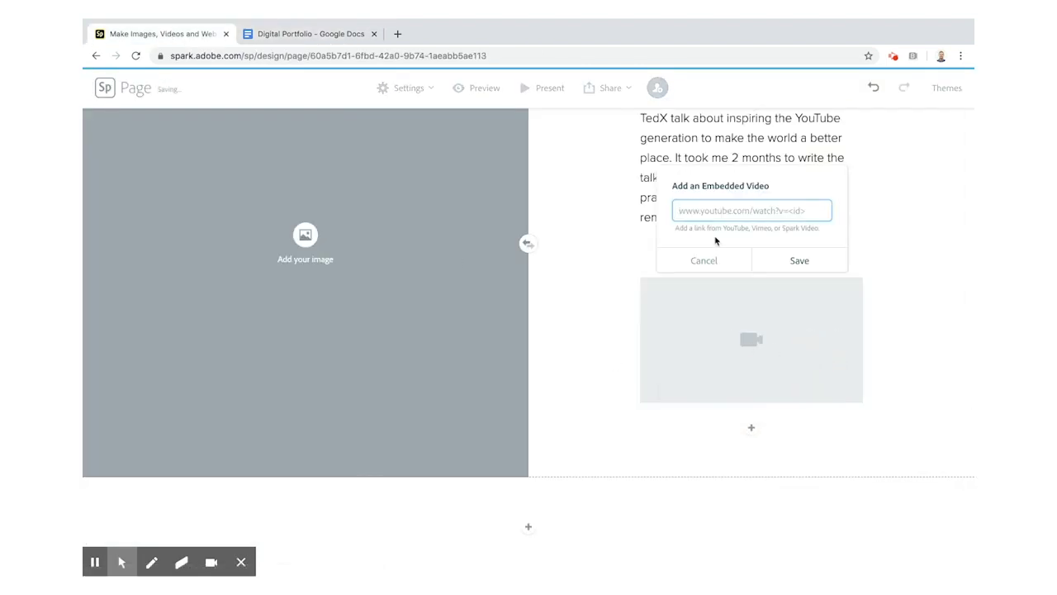
key(ctrl+v)
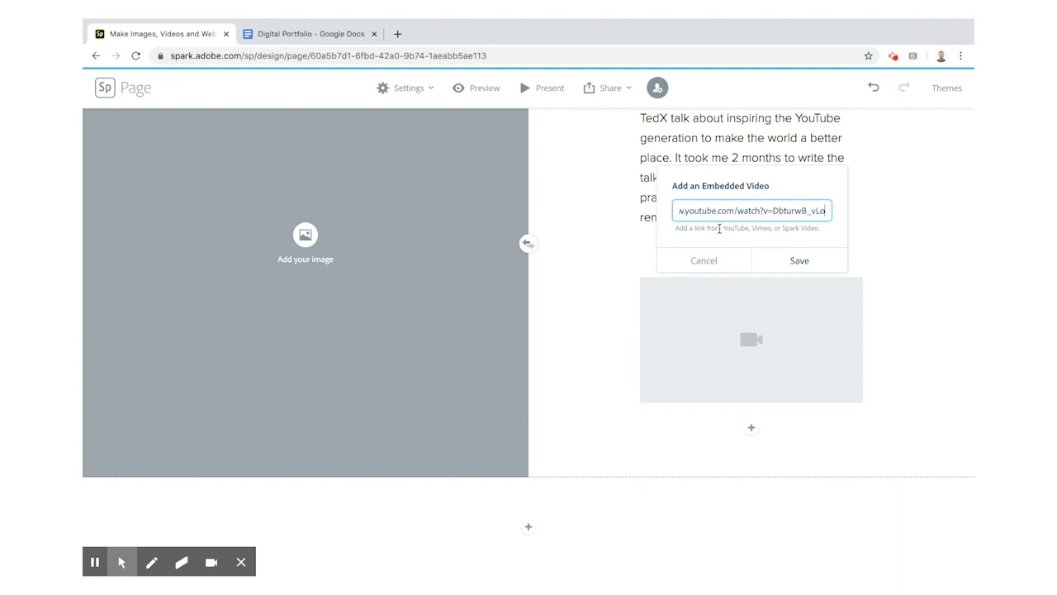
click(786, 266)
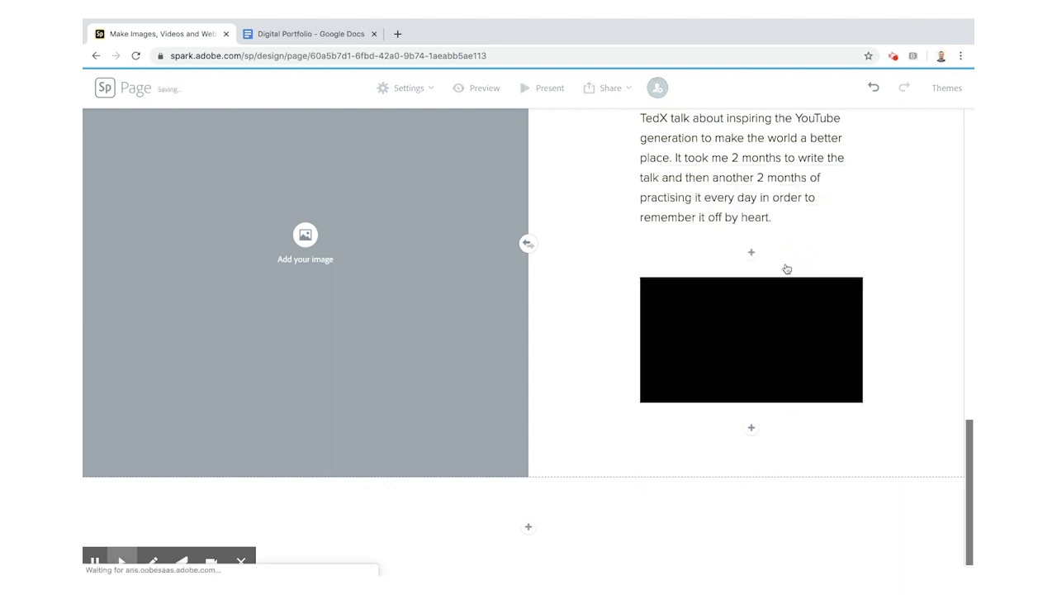
click(751, 252)
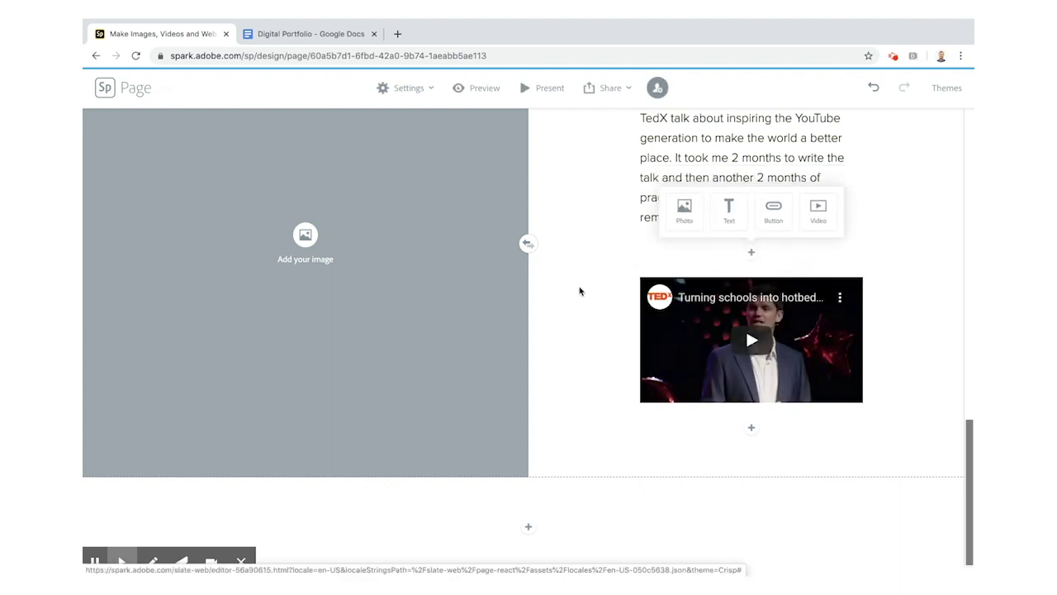
- Search the free photos for "speaking" and place the red-lit microphone photo in the blank half of the TEDx Talk split layout
scroll(578, 289, up, 3)
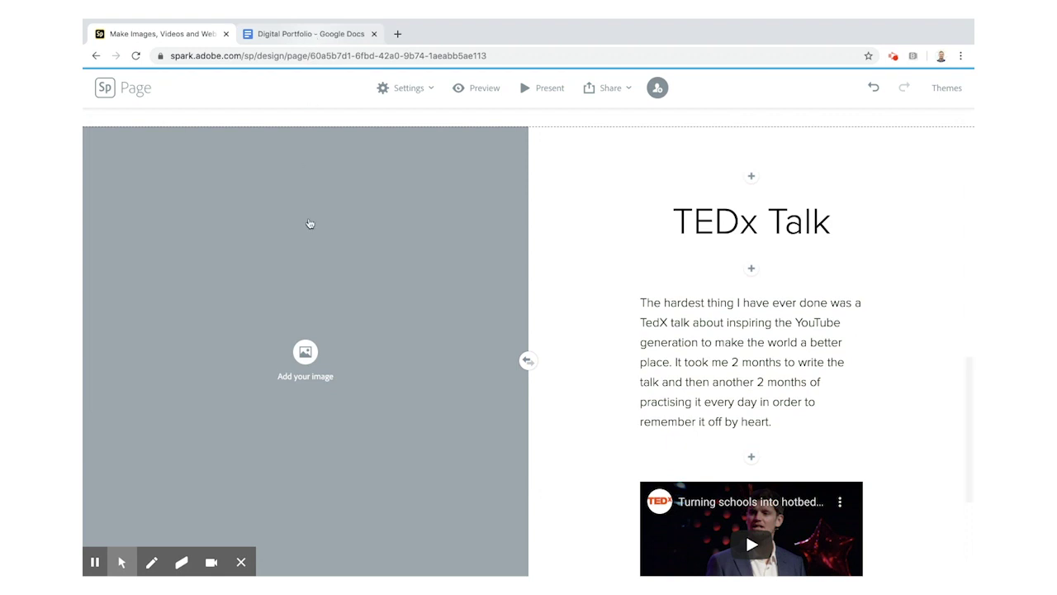
click(305, 352)
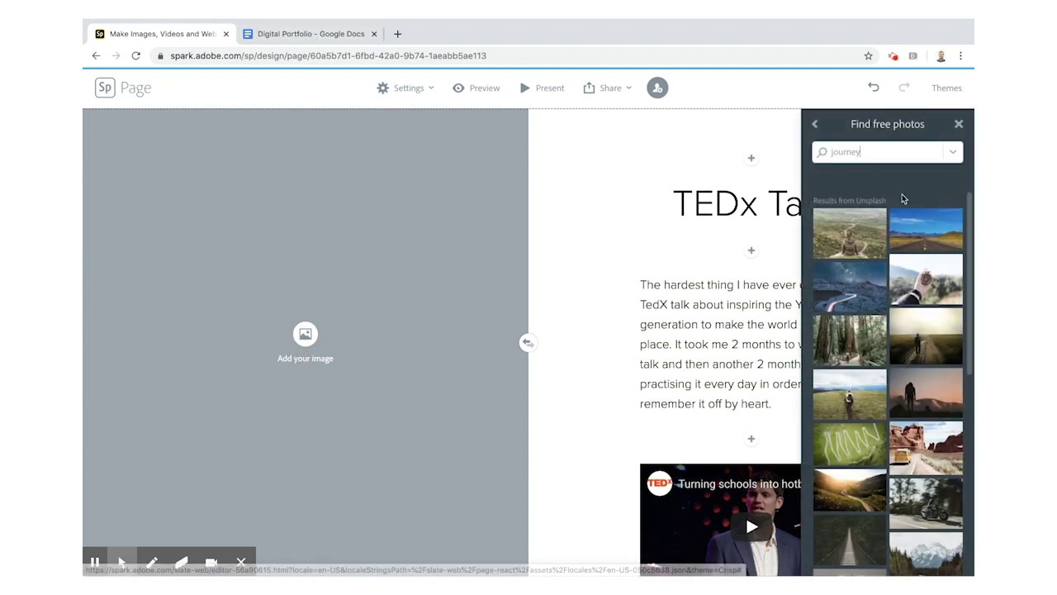
click(817, 125)
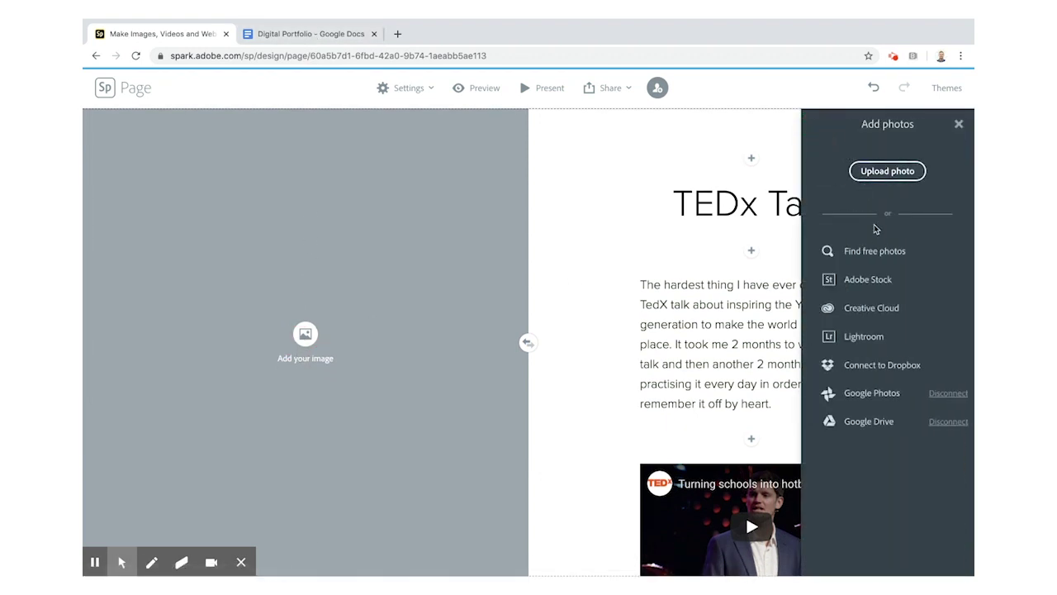
click(884, 248)
double_click(847, 151)
text(speak)
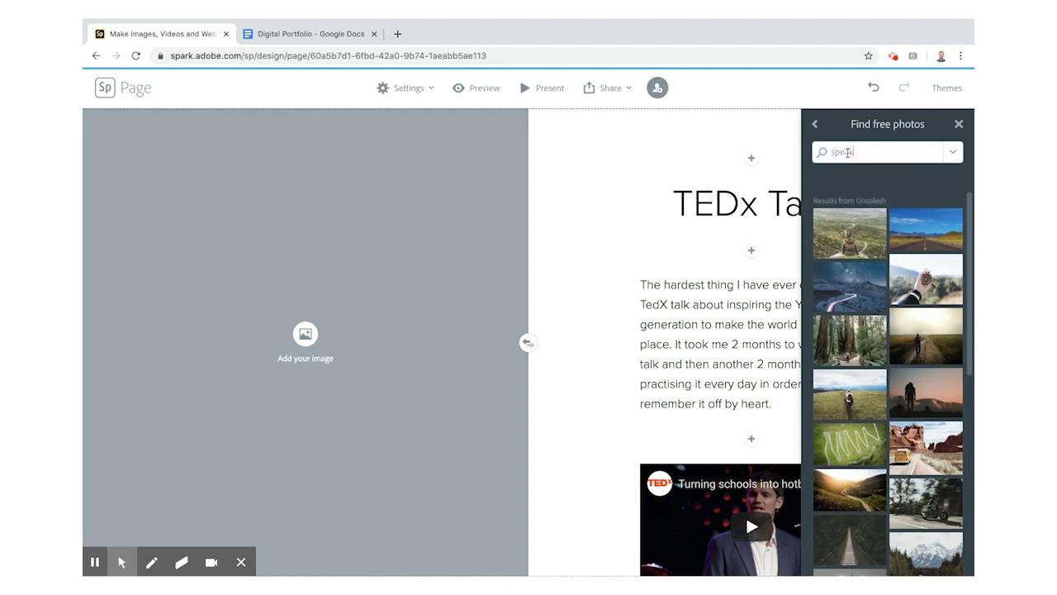
text(ing)
key(Return)
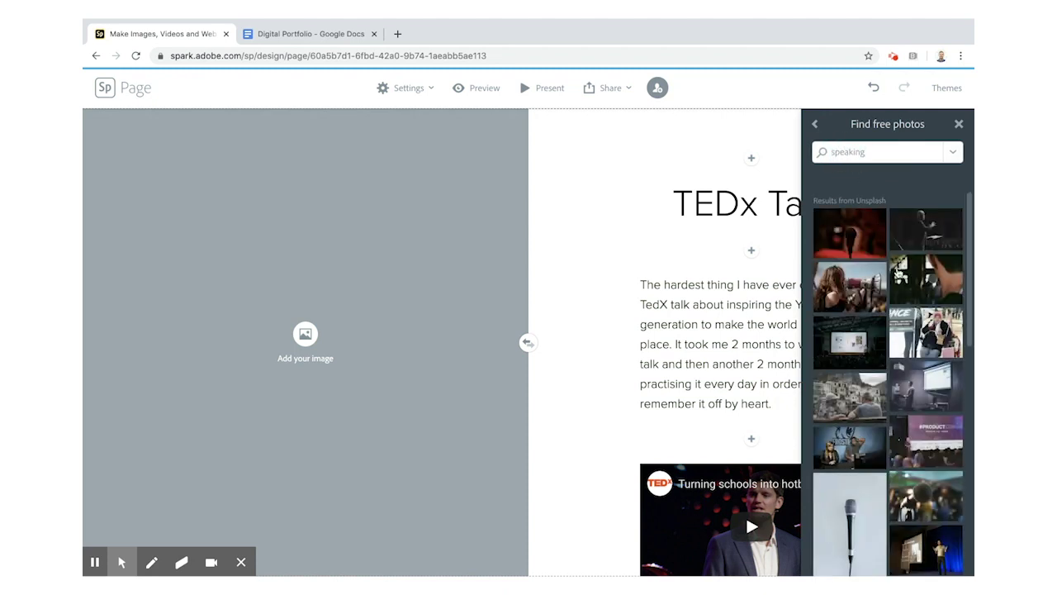
scroll(912, 411, down, 1)
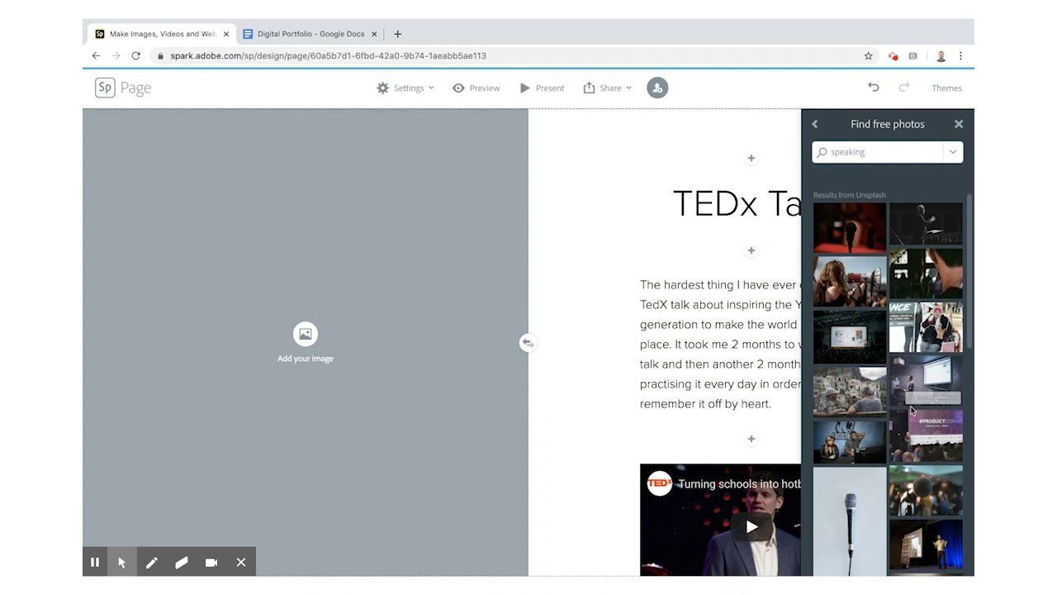
click(861, 238)
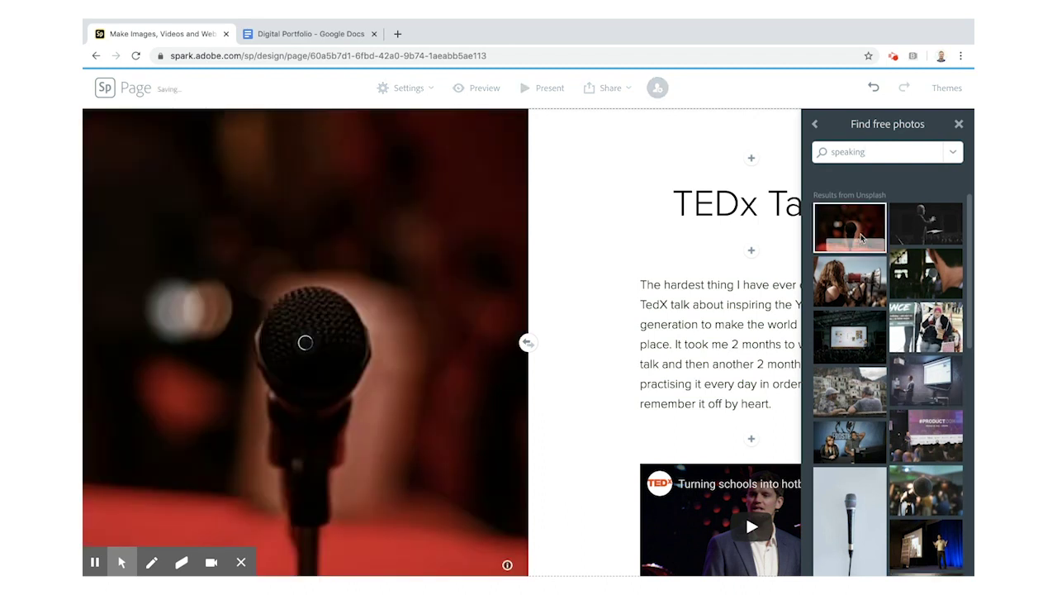
click(957, 124)
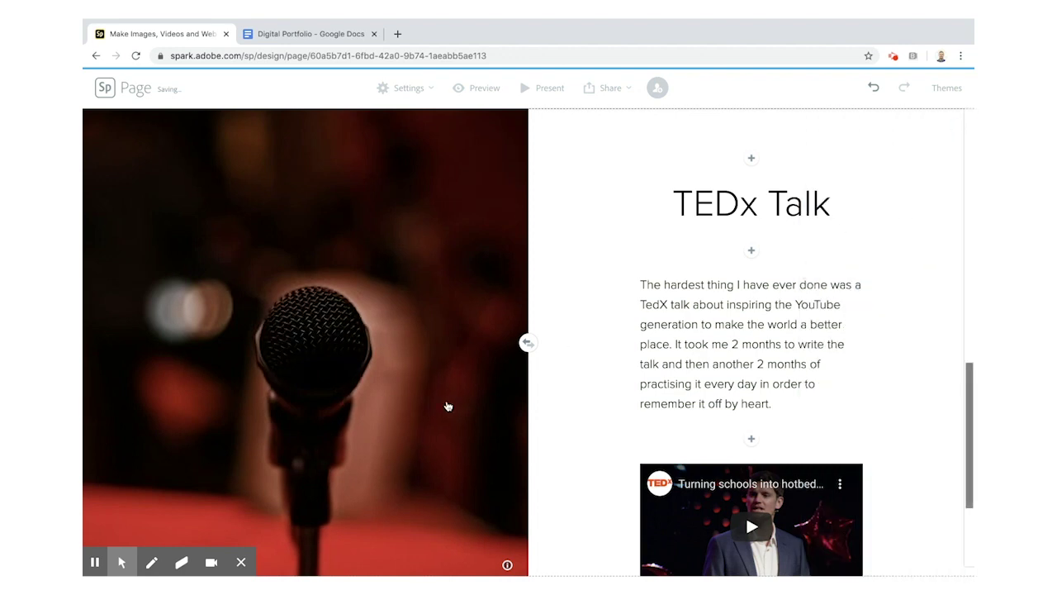
- Replace the microphone photo with TedTalk.JPG from the Digital Portfolio folder in Google Drive
click(306, 346)
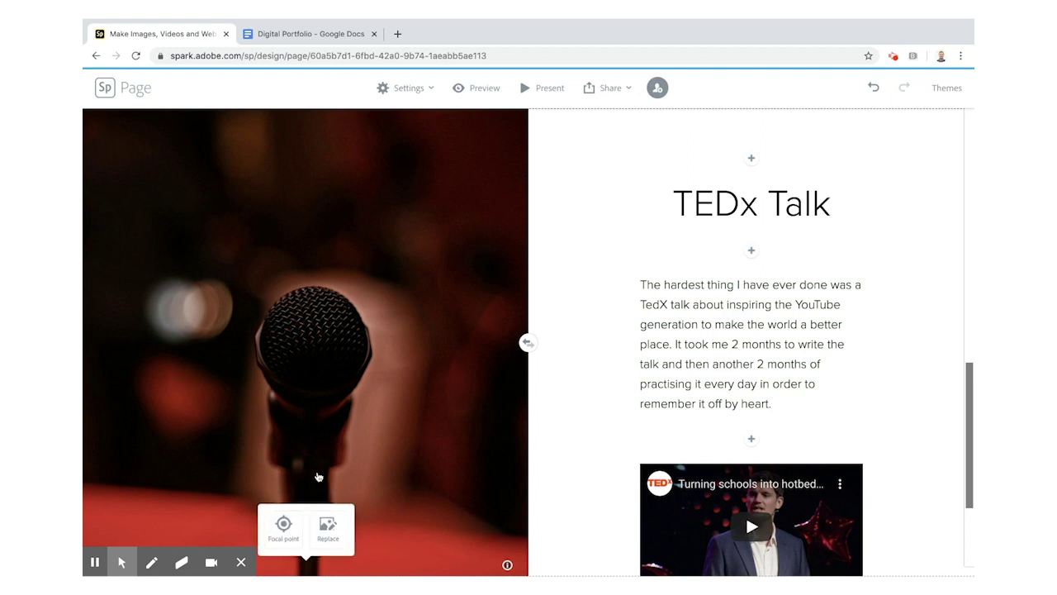
click(327, 529)
click(816, 125)
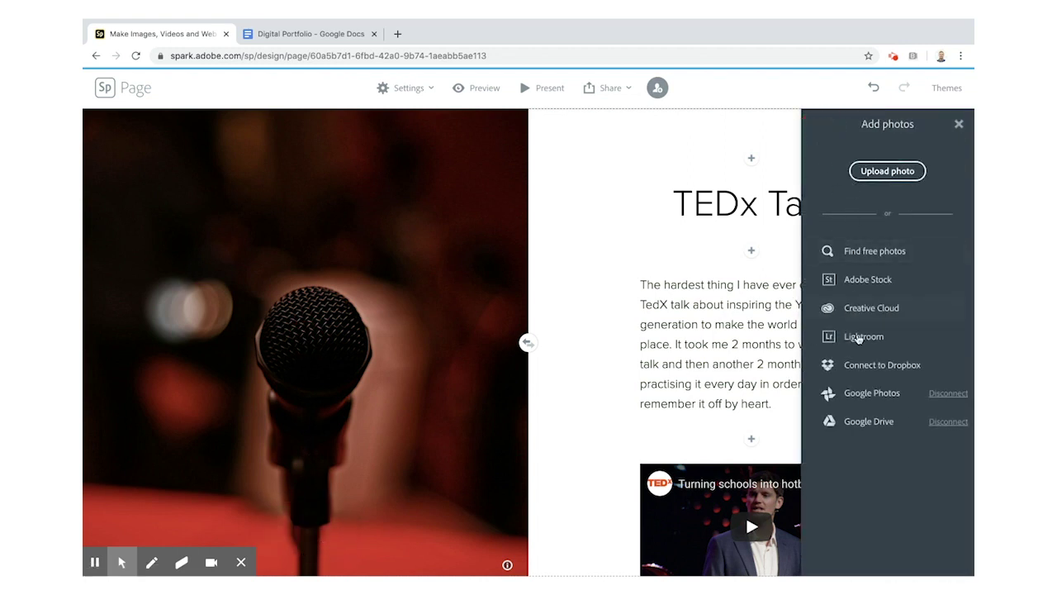
click(861, 422)
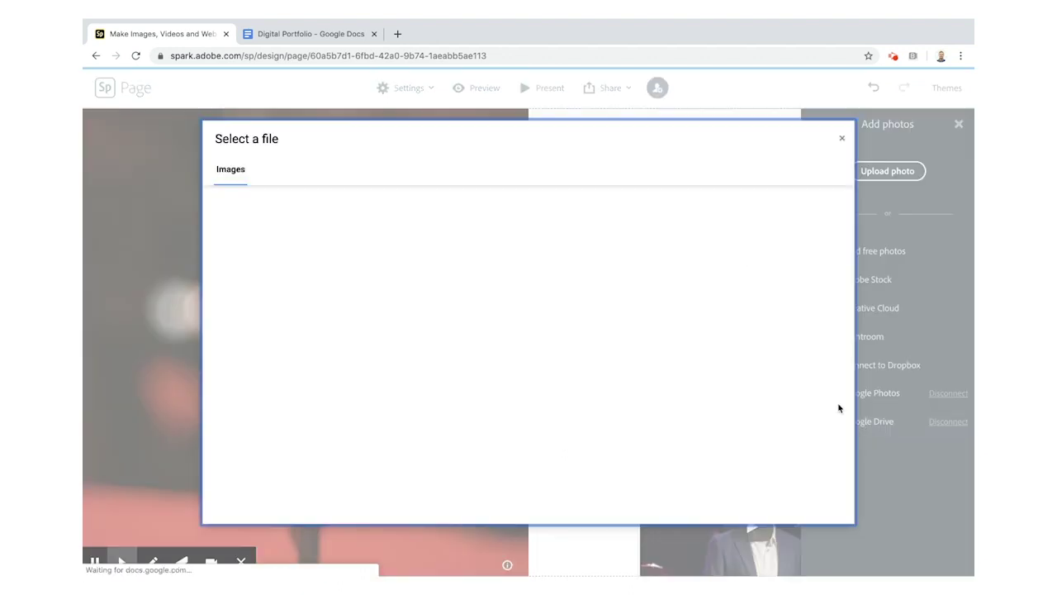
click(523, 281)
double_click(523, 281)
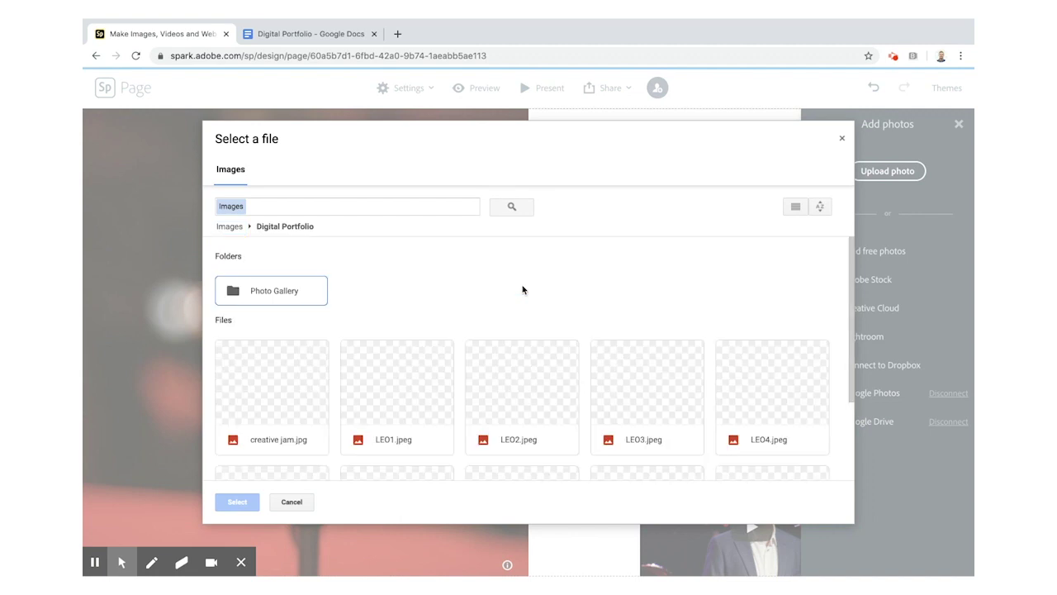
scroll(587, 393, down, 3)
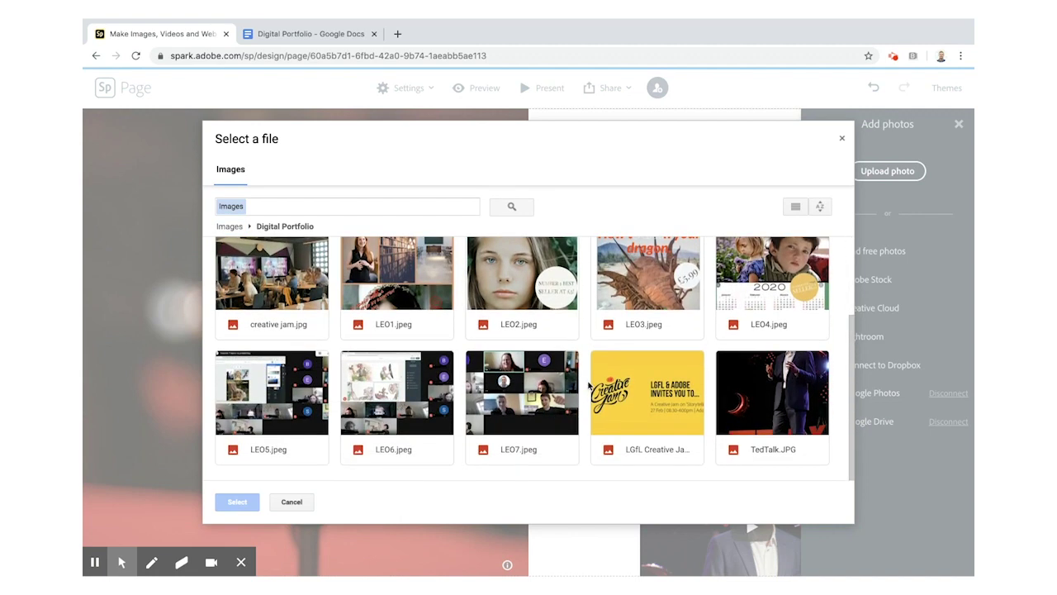
click(772, 405)
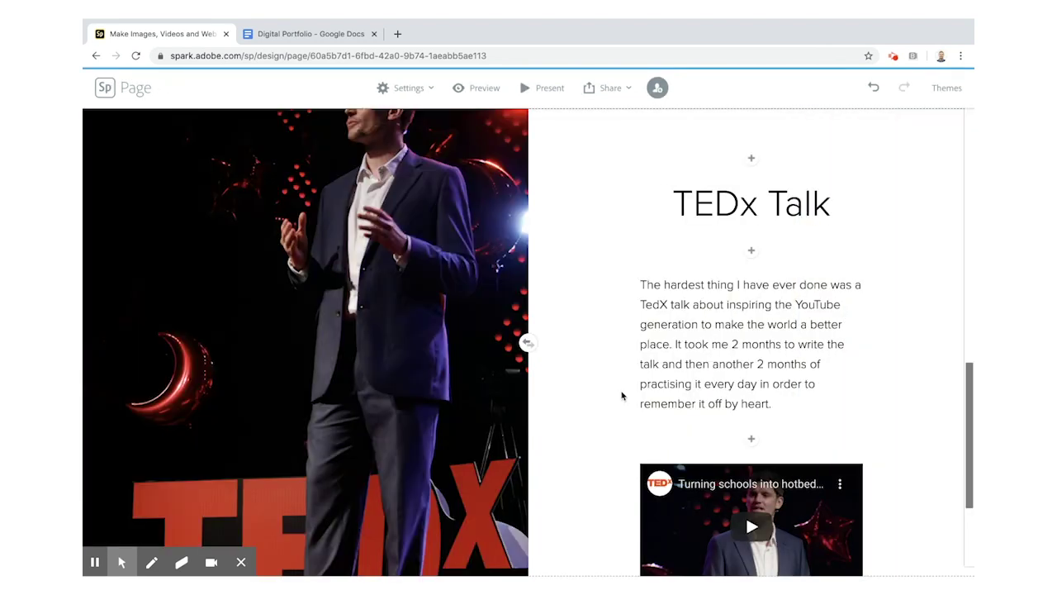
- Move the focal point of the TEDx stage photo to the speaker's upper chest near the shirt collar and save it
click(383, 352)
scroll(381, 339, up, 2)
scroll(379, 326, down, 3)
click(367, 353)
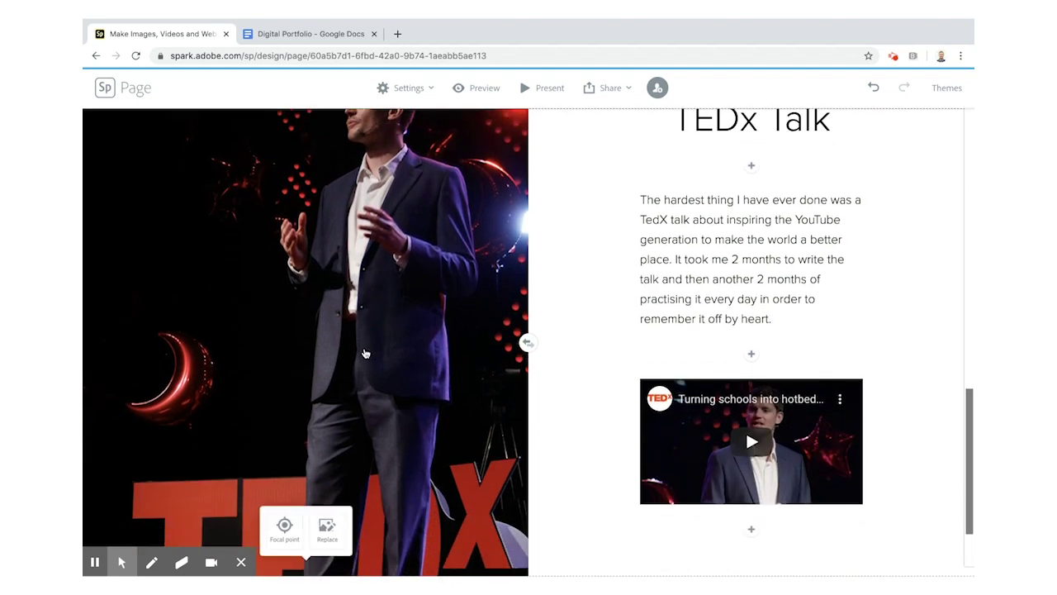
click(284, 535)
drag(529, 342, 663, 233)
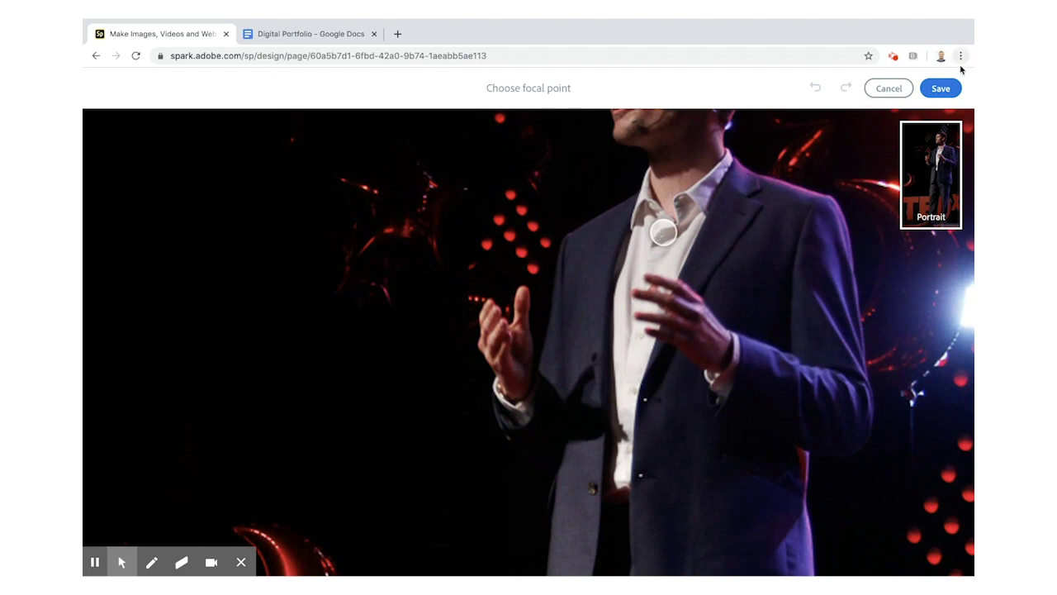
click(946, 88)
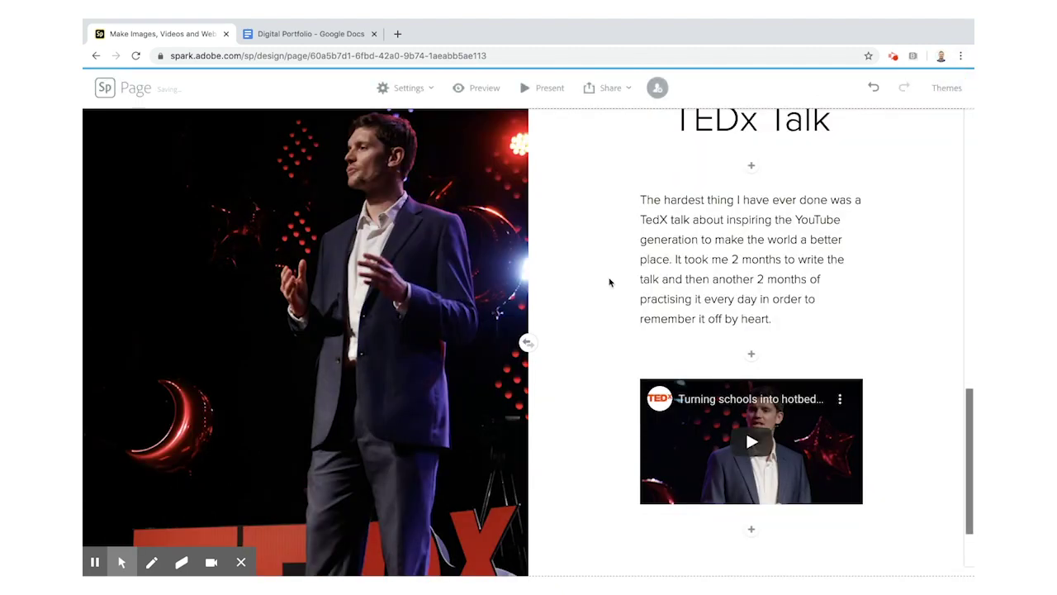
scroll(590, 349, down, 2)
scroll(590, 349, up, 3)
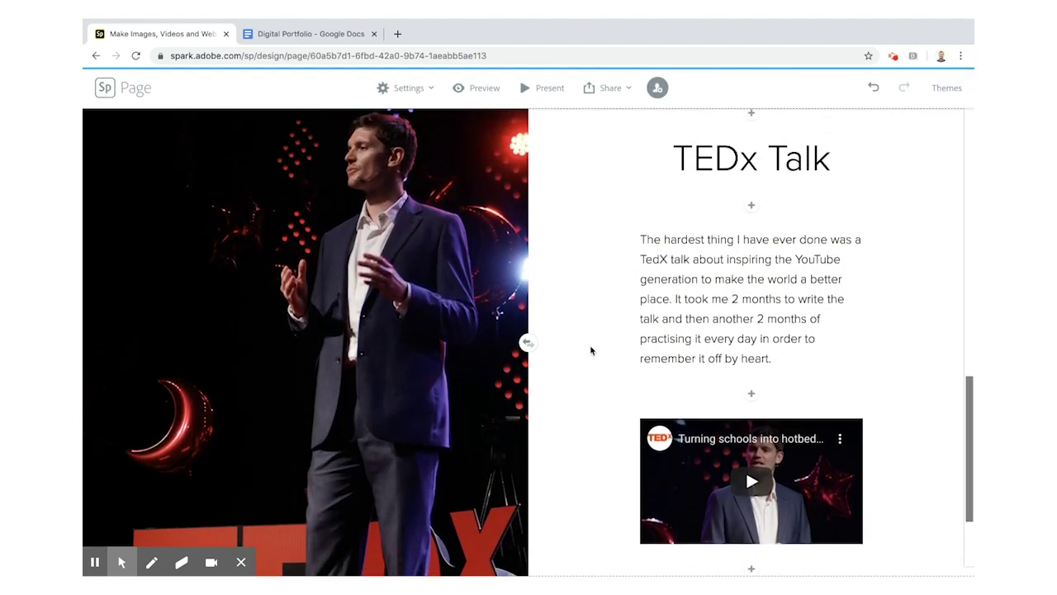
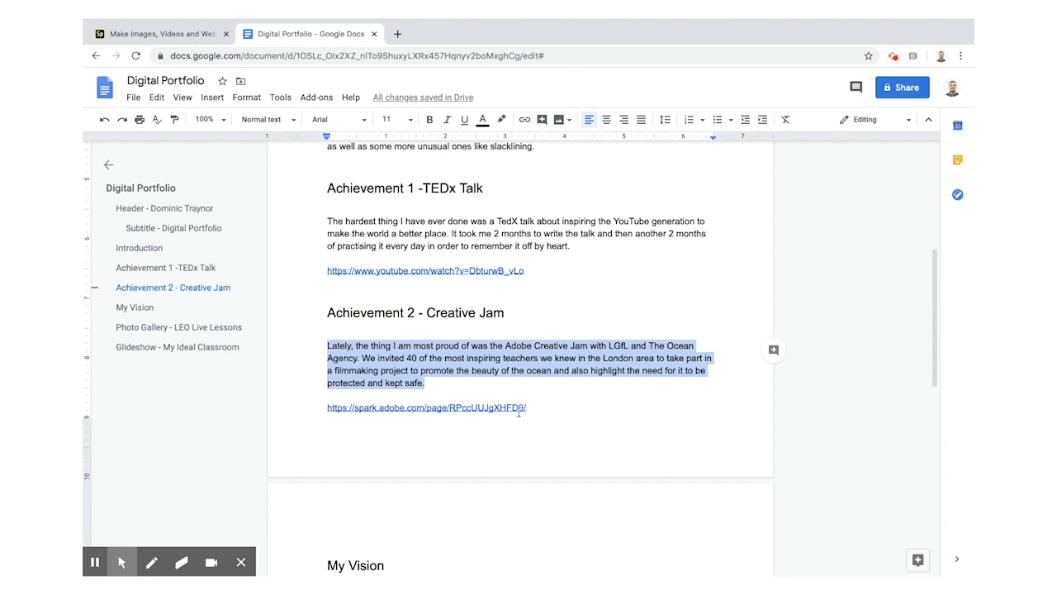
- Copy the spark.adobe.com link under Achievement 2 - Creative Jam in the Google Docs document and return to the Adobe Spark page
drag(530, 408, 328, 407)
key(ctrl+c)
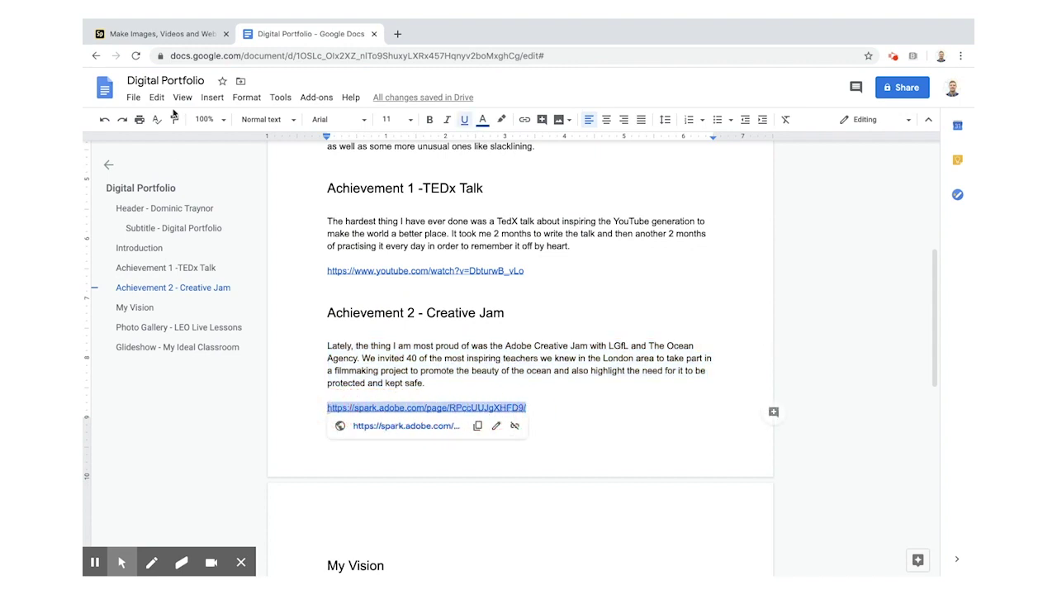
click(145, 34)
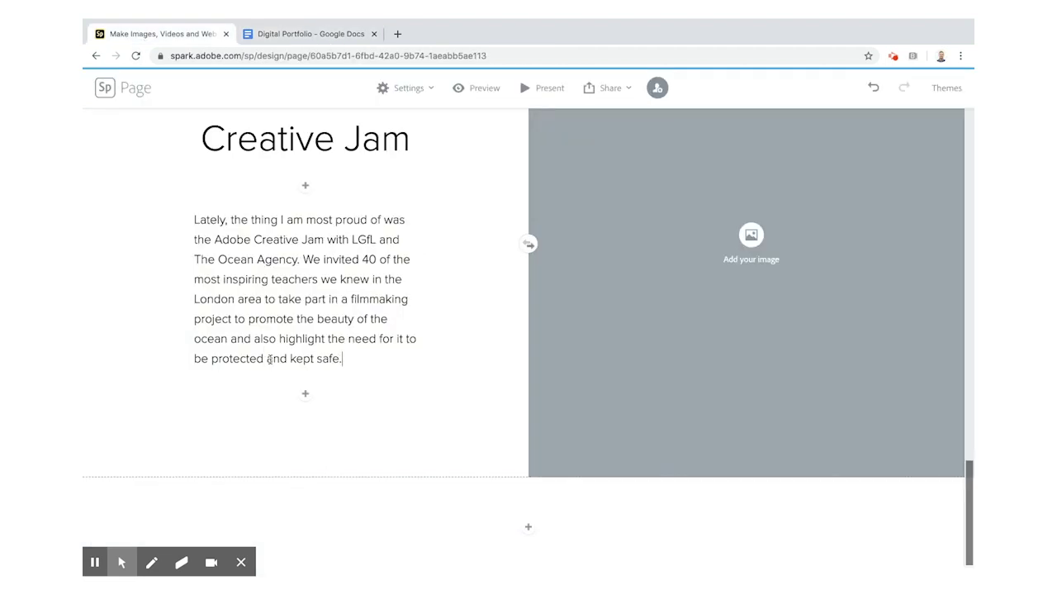
- Add a centred button labelled "Creative Jam Report" with the copied link below the Creative Jam paragraph
click(302, 395)
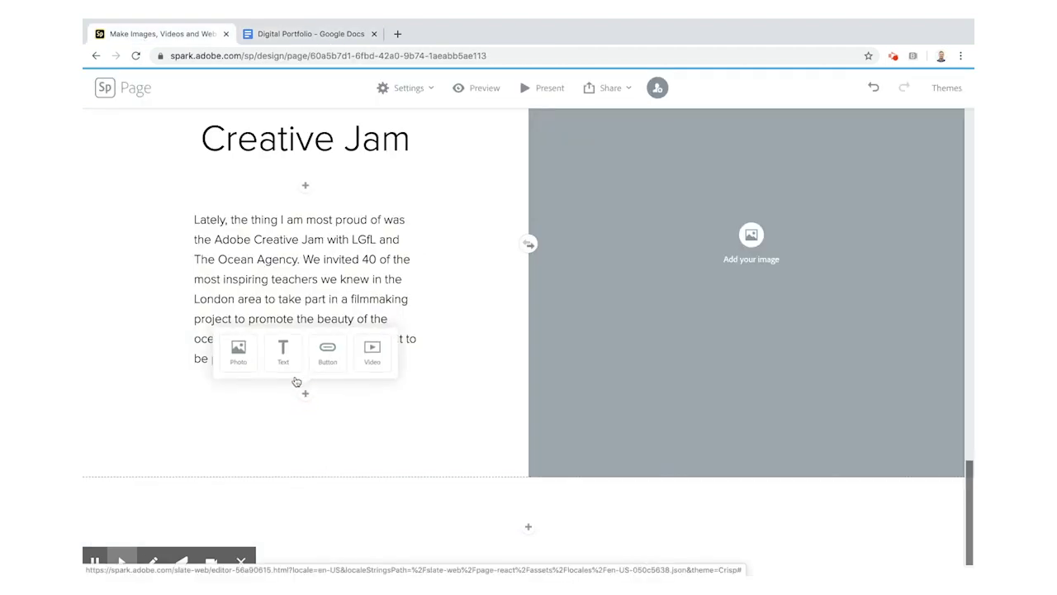
click(325, 354)
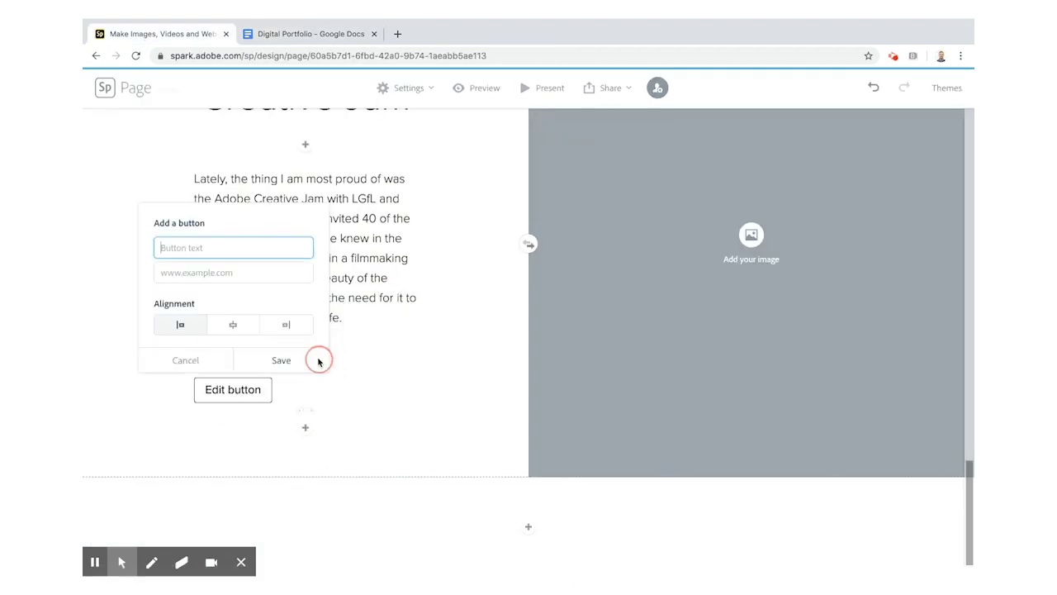
click(208, 272)
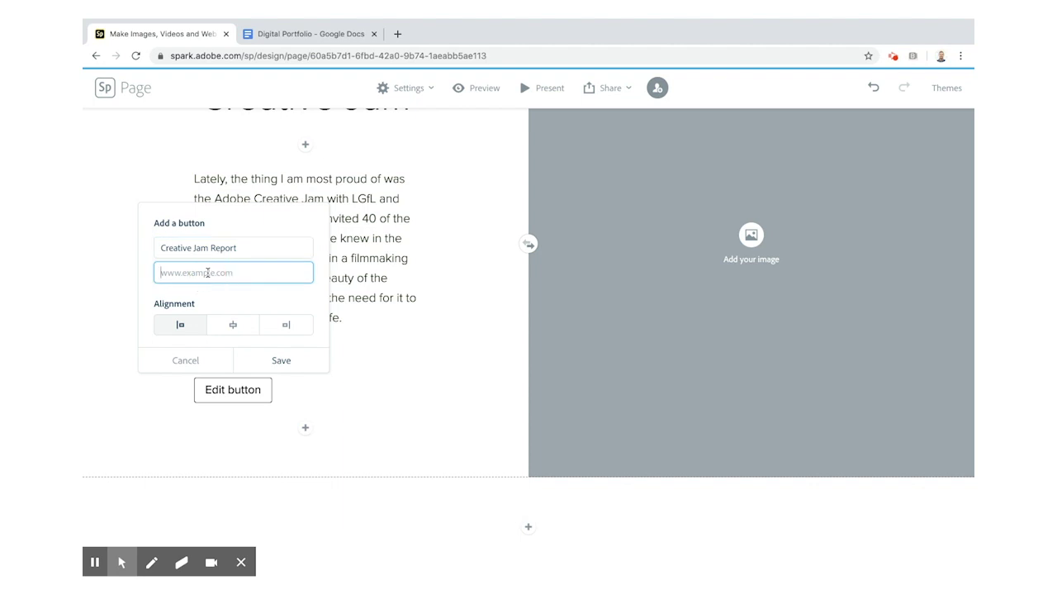
key(ctrl+v)
click(231, 325)
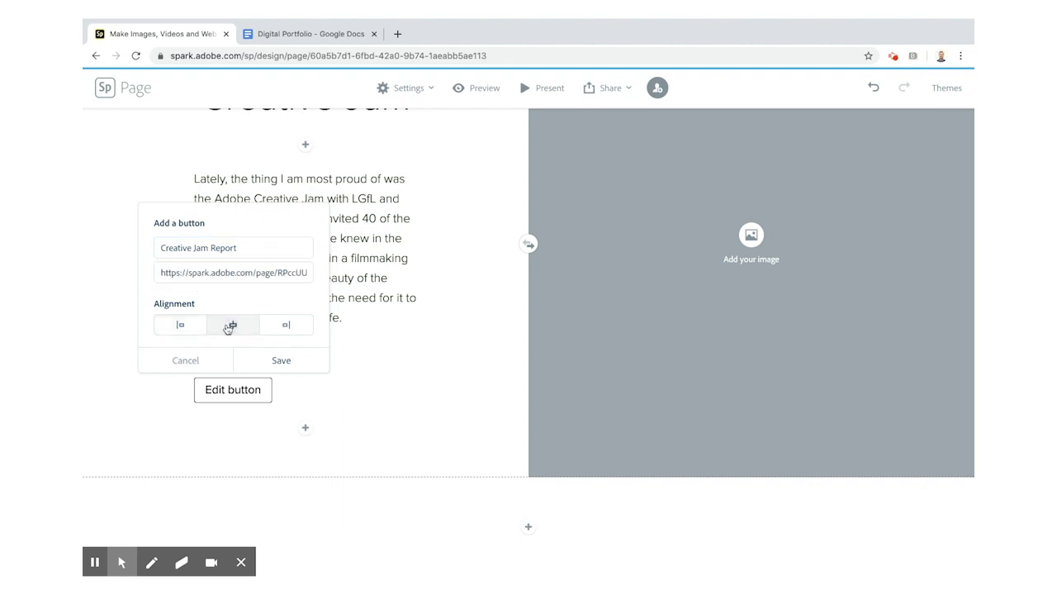
click(273, 362)
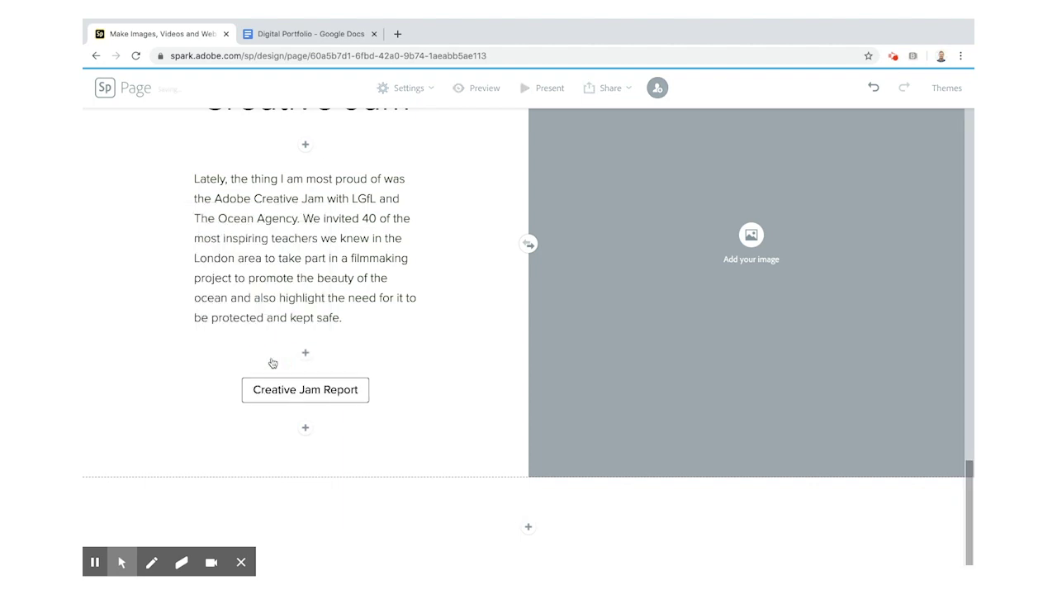
- Reopen the Creative Jam Report button's settings to review its text, link and alignment, and close them
click(287, 393)
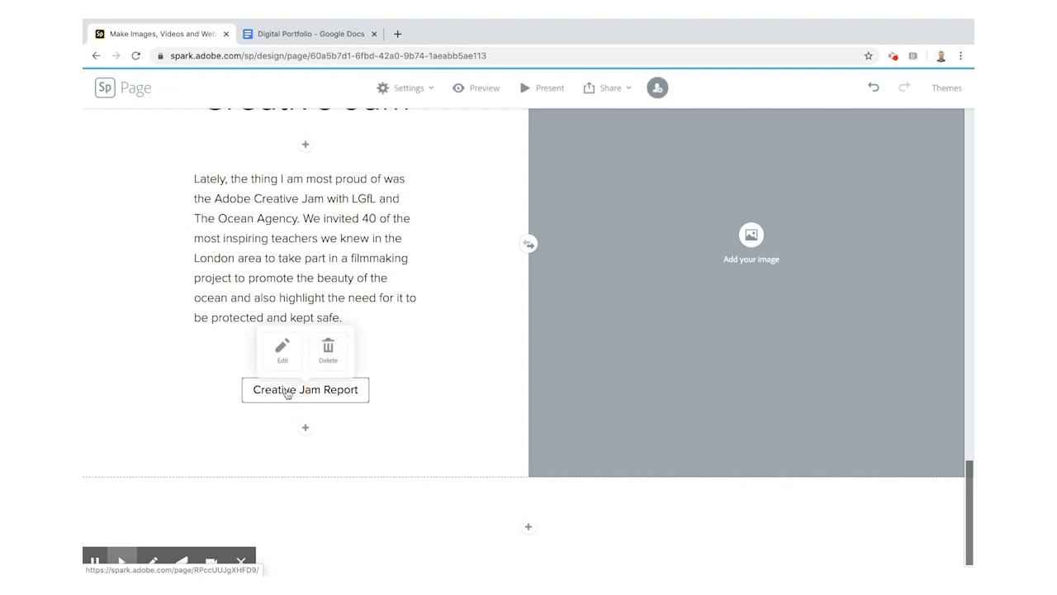
click(282, 341)
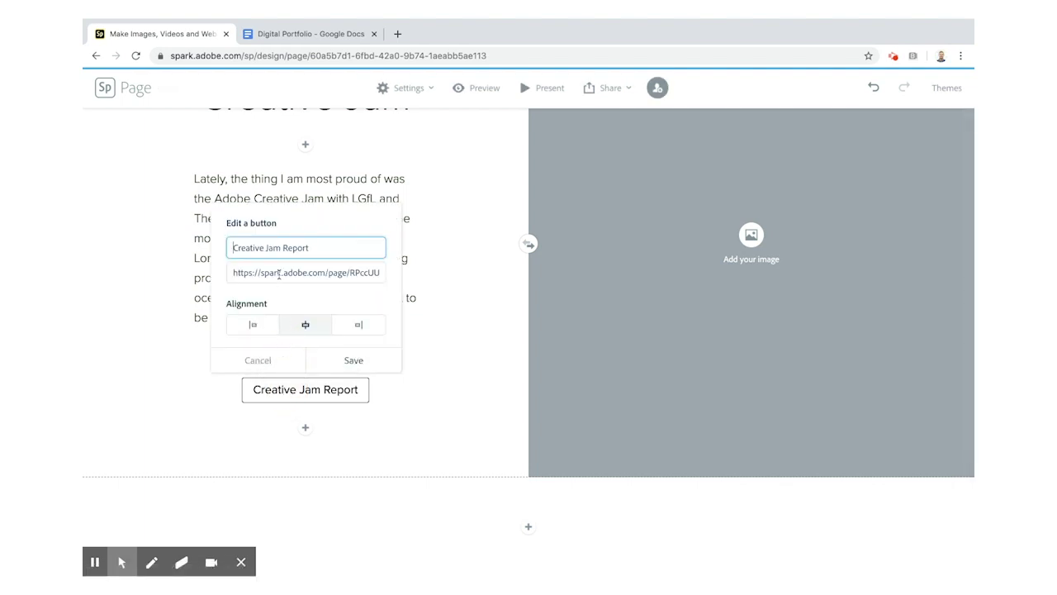
click(337, 353)
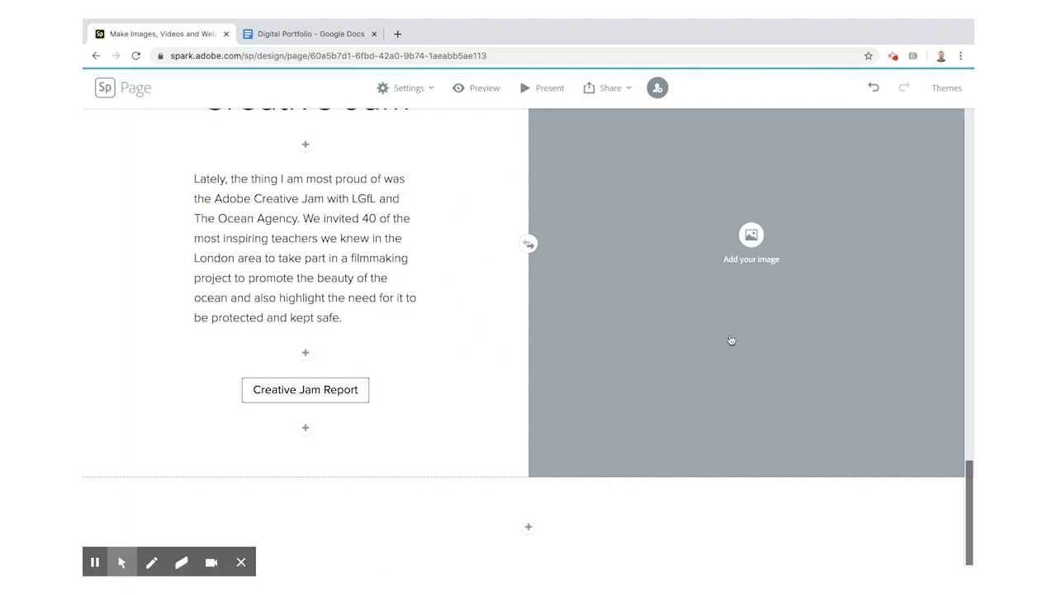
- Place creative jam.jpg from the Digital Portfolio folder in Google Drive in the blank half of the Creative Jam split layout
click(740, 232)
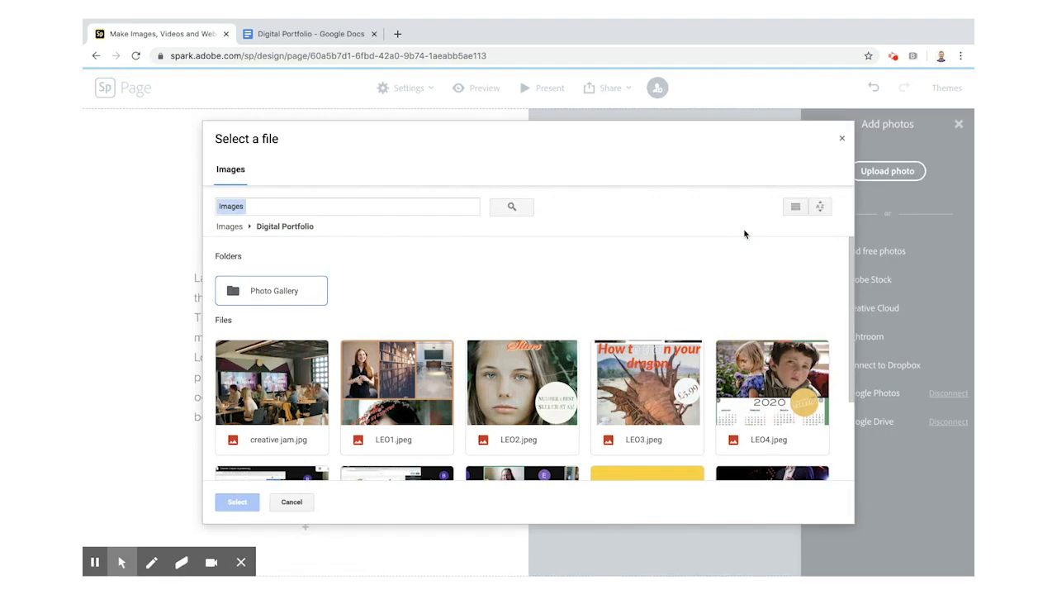
scroll(587, 436, down, 3)
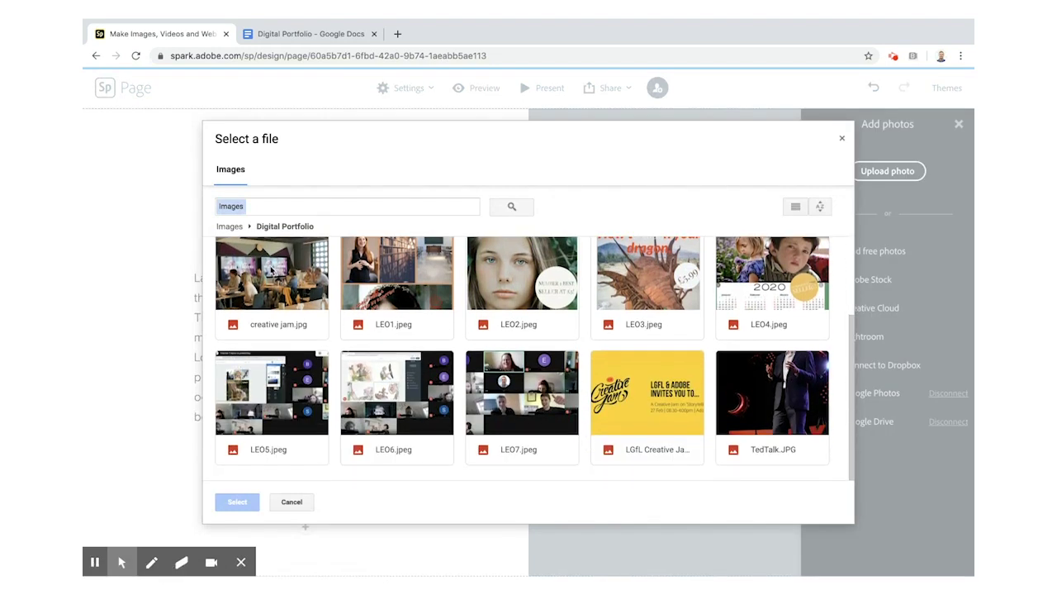
click(270, 269)
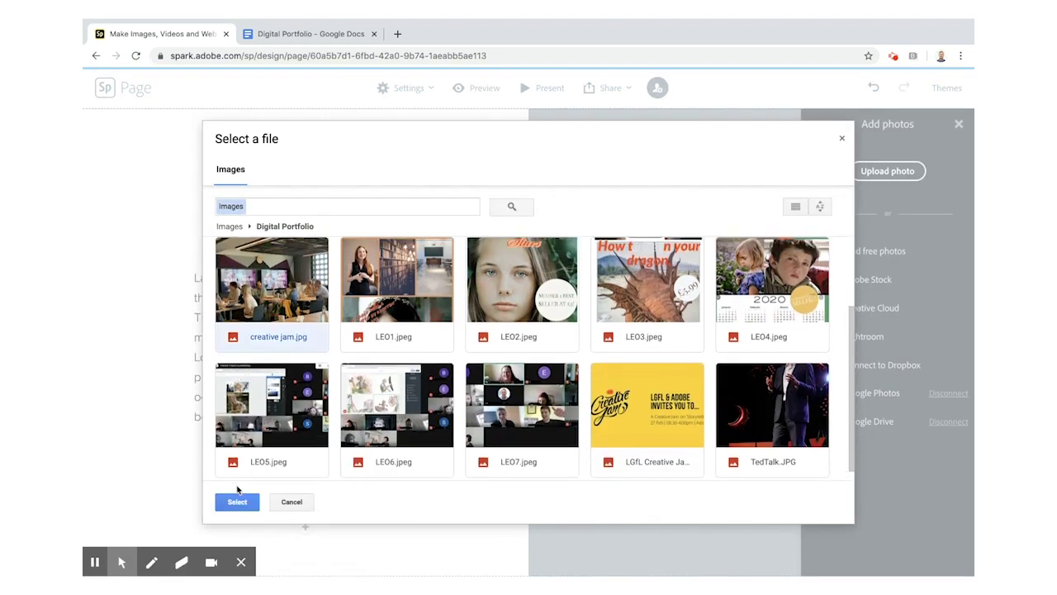
click(237, 500)
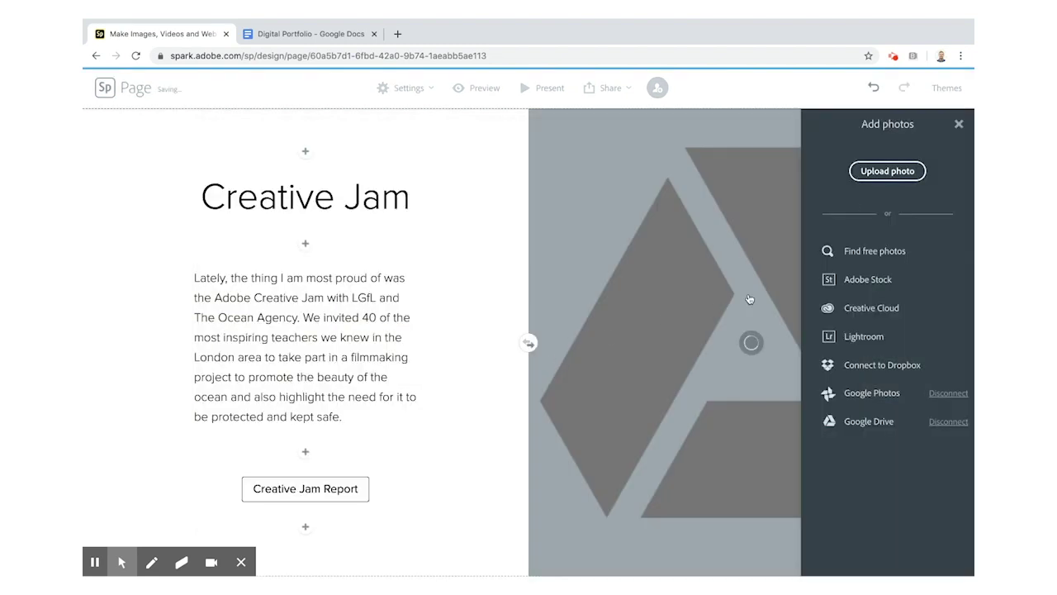
click(959, 124)
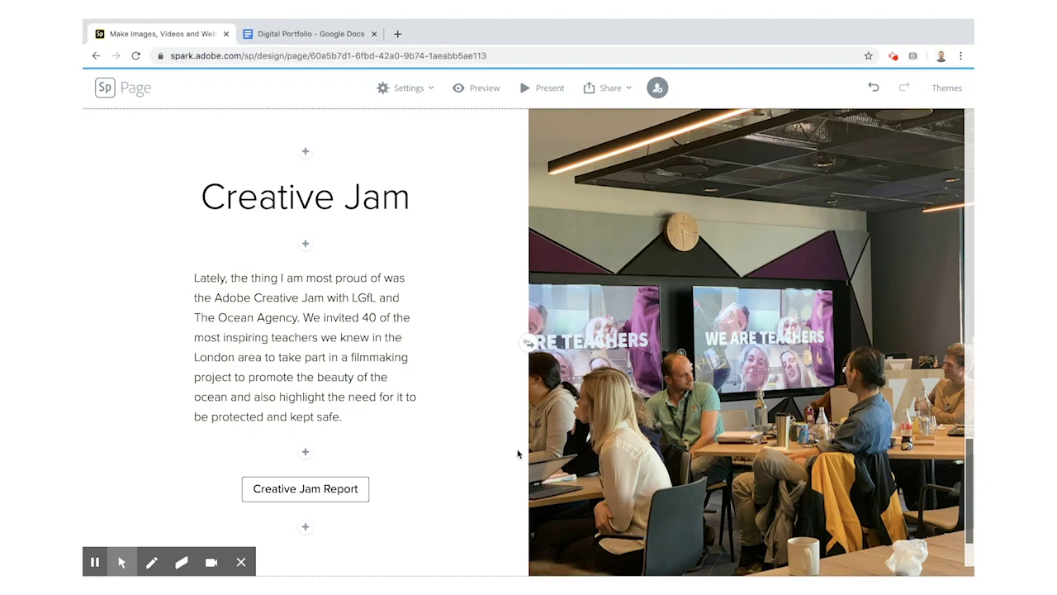
- Review the page from the title header through the introduction and TEDx Talk section to the end of the Creative Jam section
scroll(518, 452, up, 20)
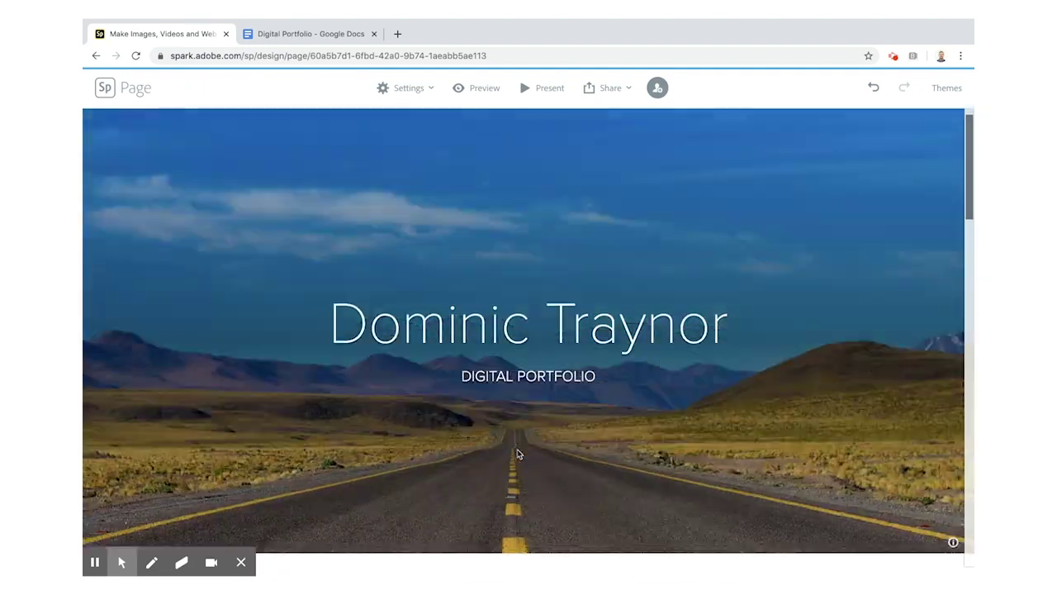
scroll(518, 452, down, 3)
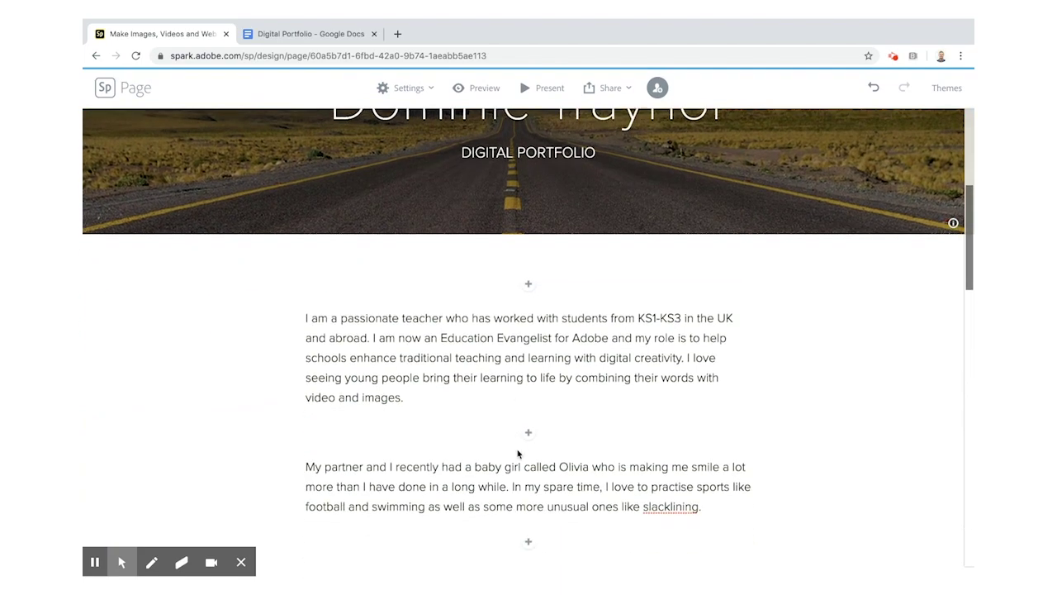
scroll(517, 453, down, 2)
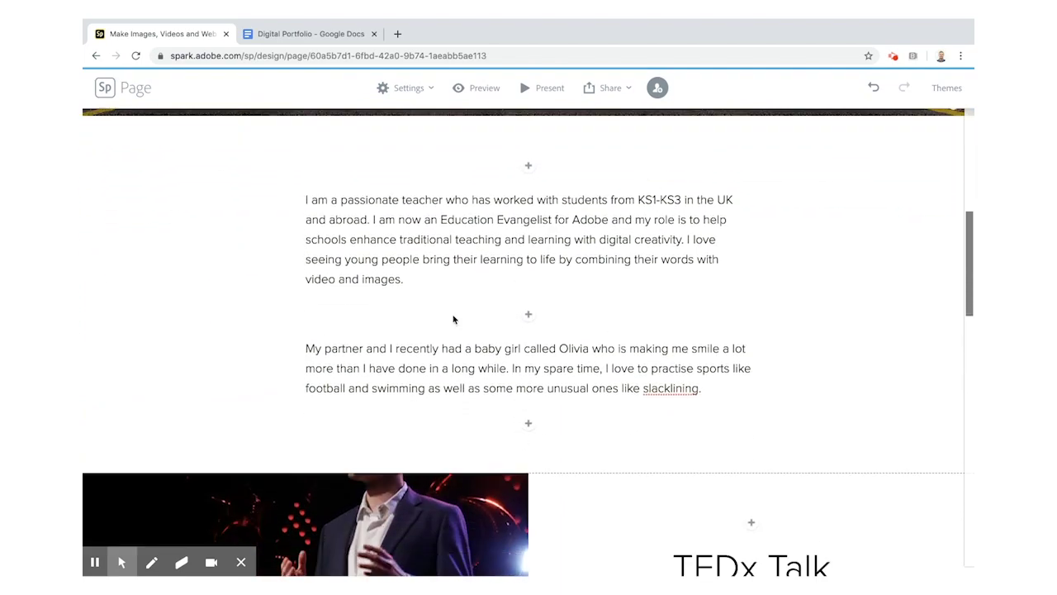
scroll(565, 393, down, 6)
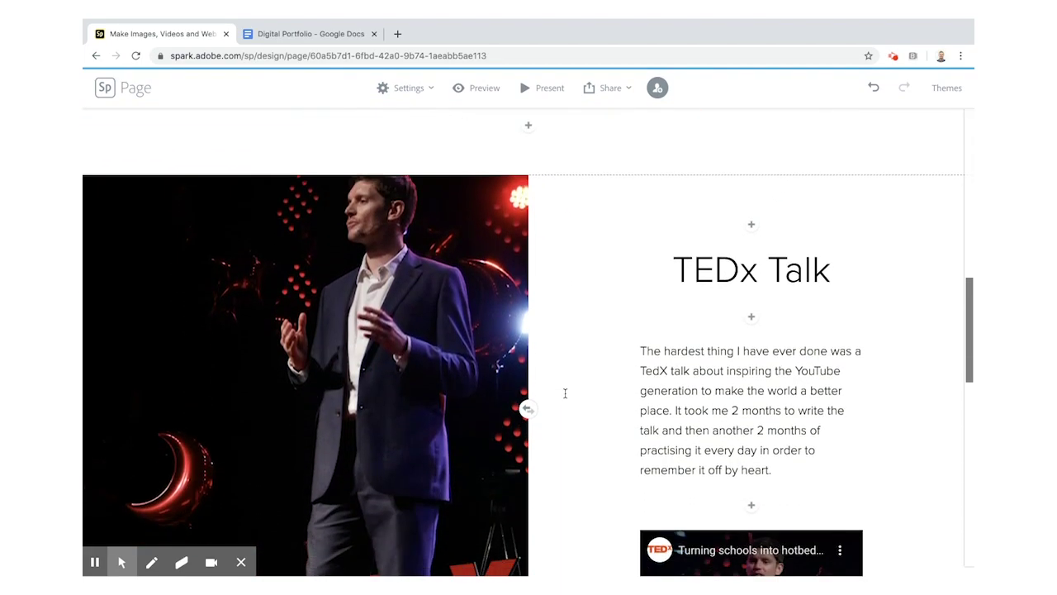
scroll(619, 367, down, 10)
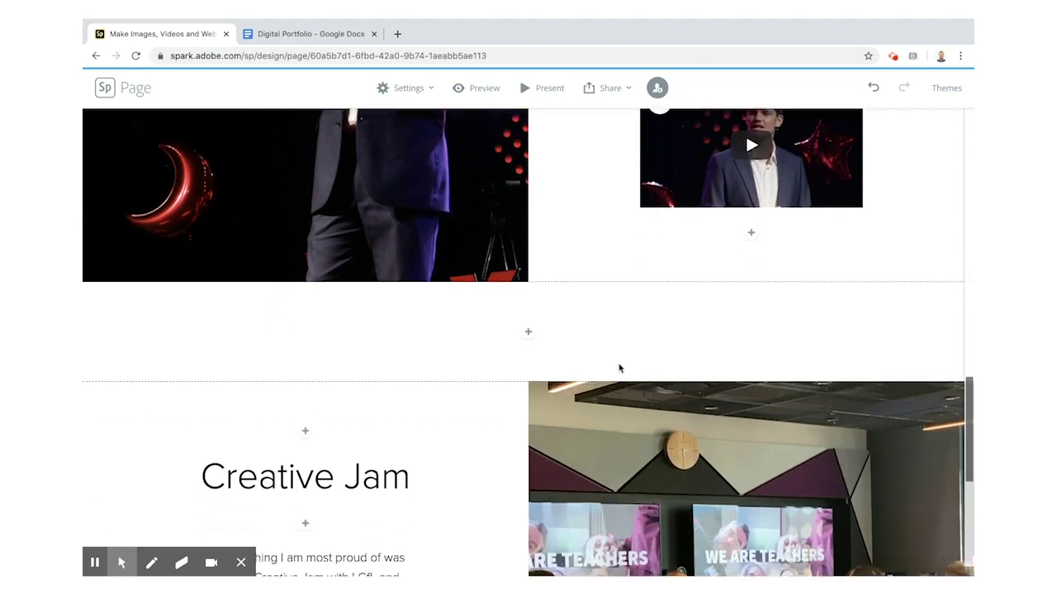
scroll(619, 367, up, 3)
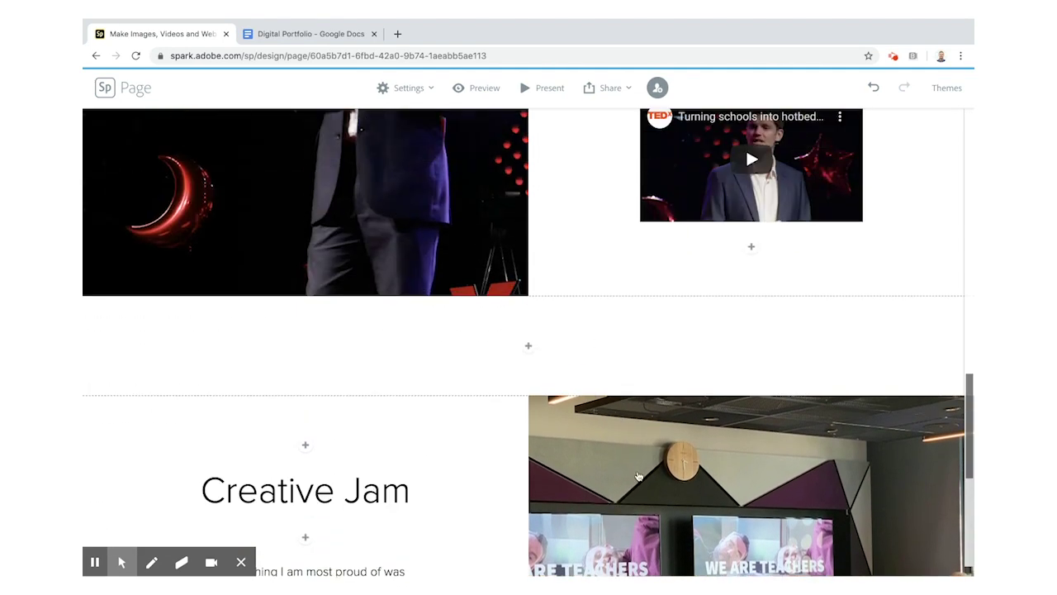
scroll(404, 483, down, 6)
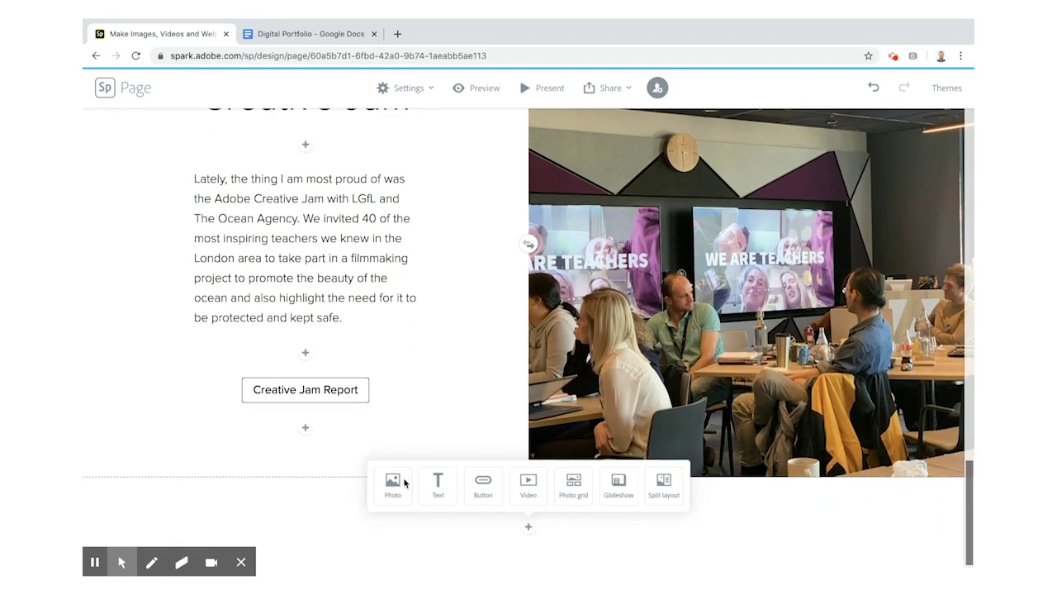
- Copy the "My Vision" heading from the Google Docs document and return to the Adobe Spark page
click(293, 33)
scroll(395, 351, down, 5)
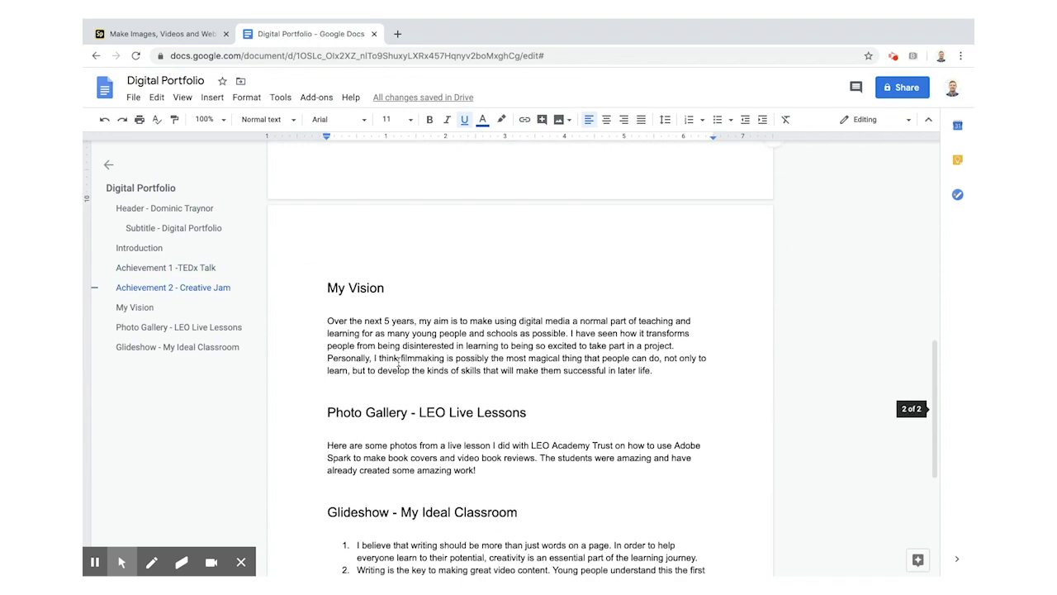
drag(328, 283, 387, 287)
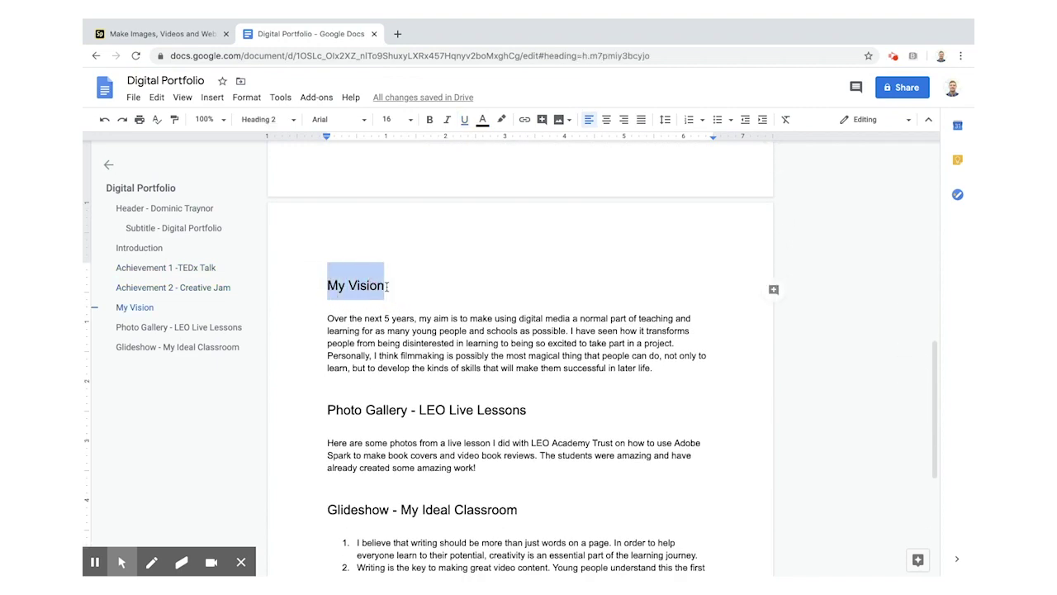
click(157, 39)
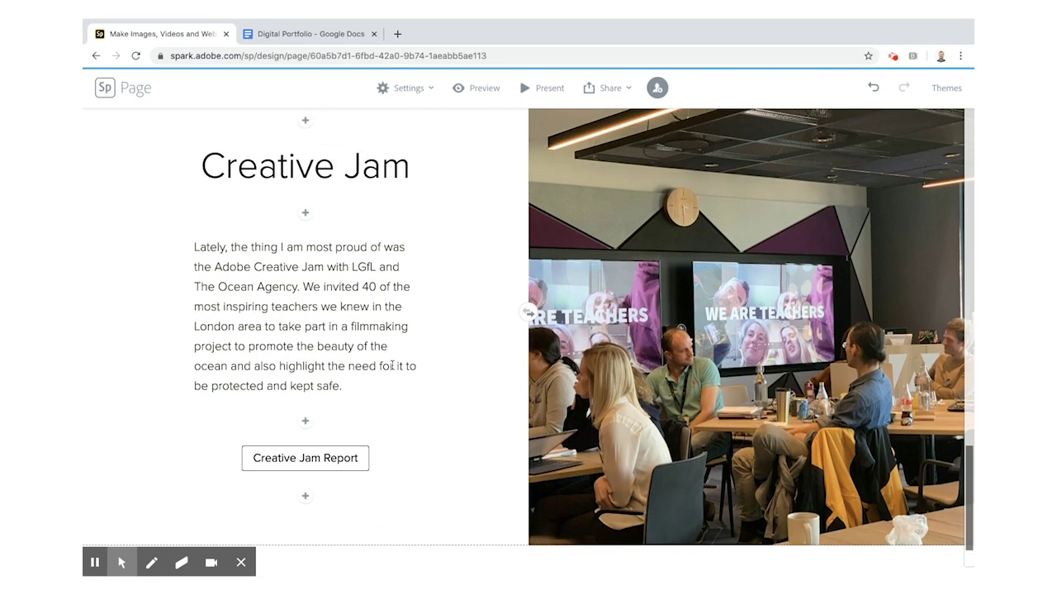
- Add a centred H1 heading "My Vision" below the Creative Jam split layout
scroll(392, 365, down, 2)
click(432, 489)
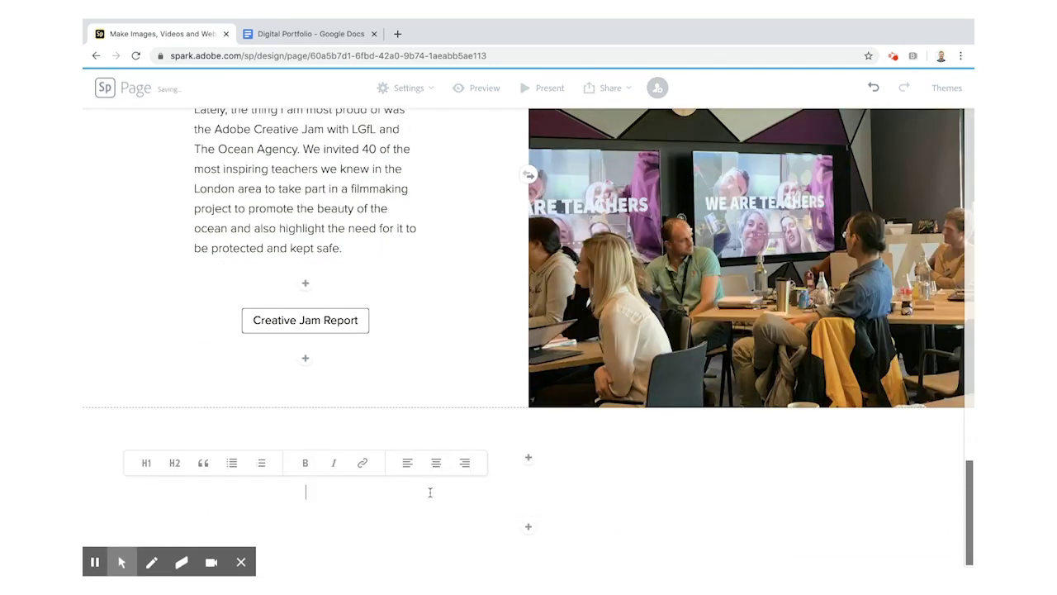
click(146, 463)
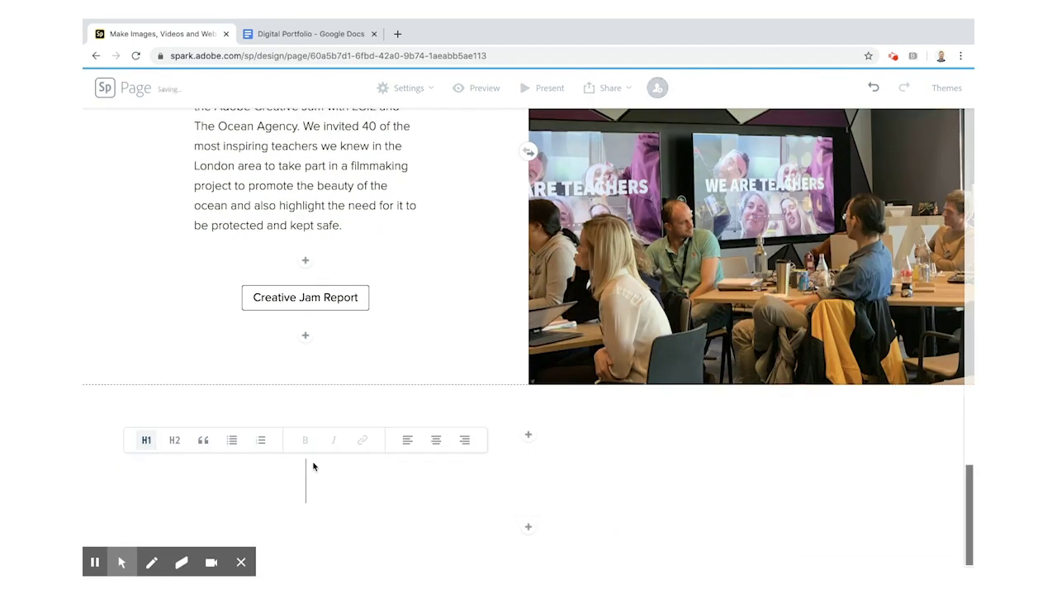
click(436, 440)
text(My Vision)
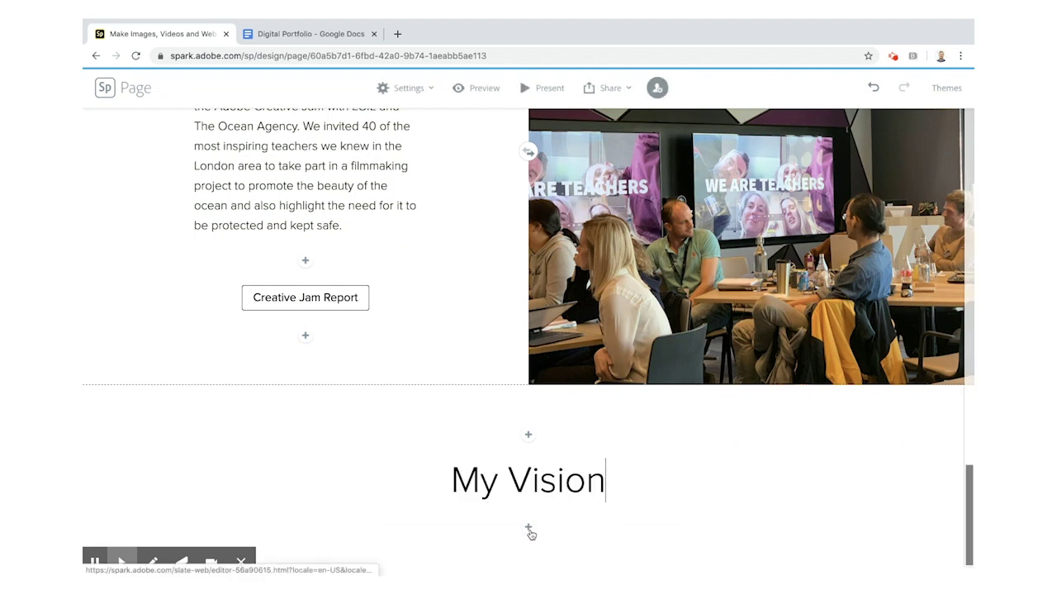
- Copy the My Vision paragraph from the Google Docs document and return to the Adobe Spark page
click(279, 36)
scroll(385, 490, down, 2)
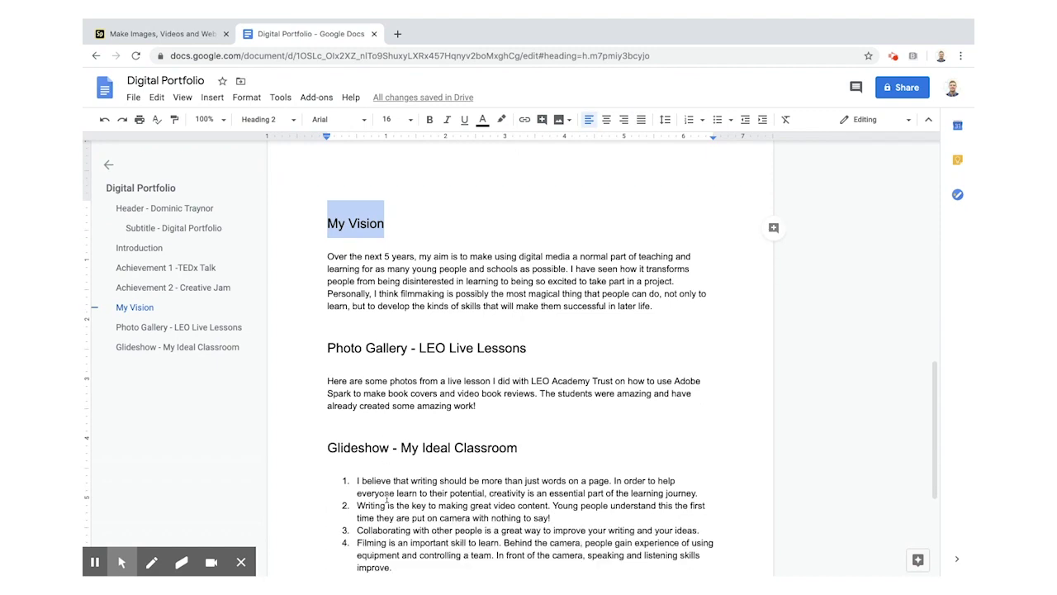
drag(327, 256, 669, 307)
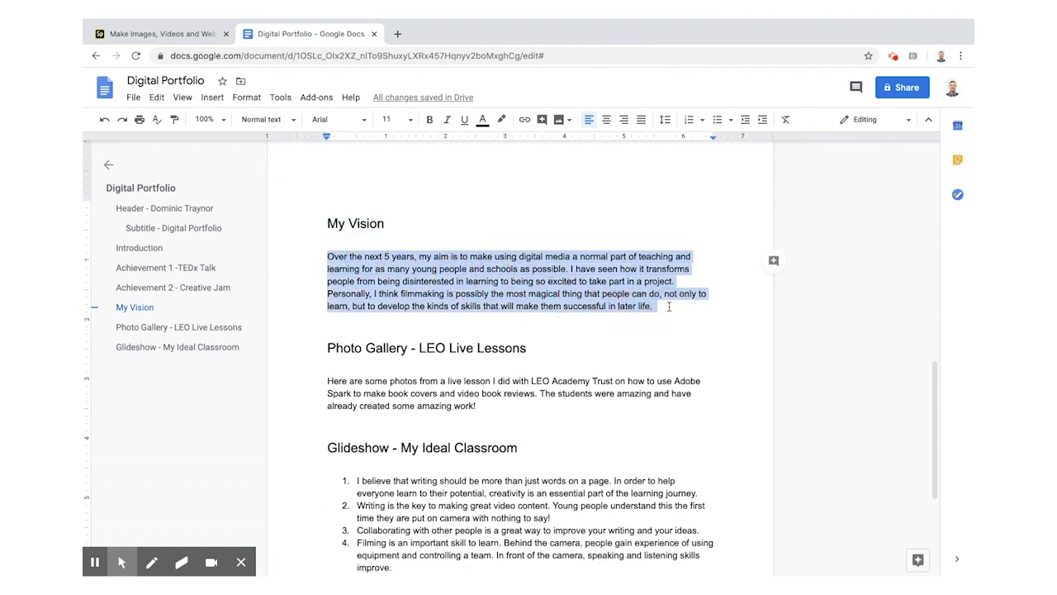
click(149, 35)
- Add a text block in quote style below the My Vision heading and fill it with the copied paragraph
click(525, 524)
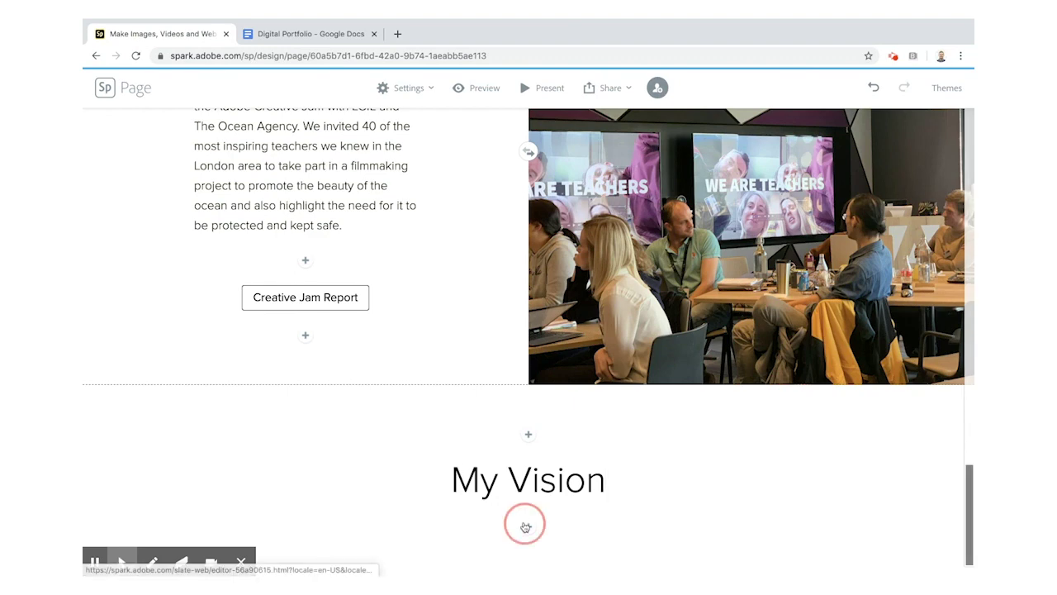
click(430, 483)
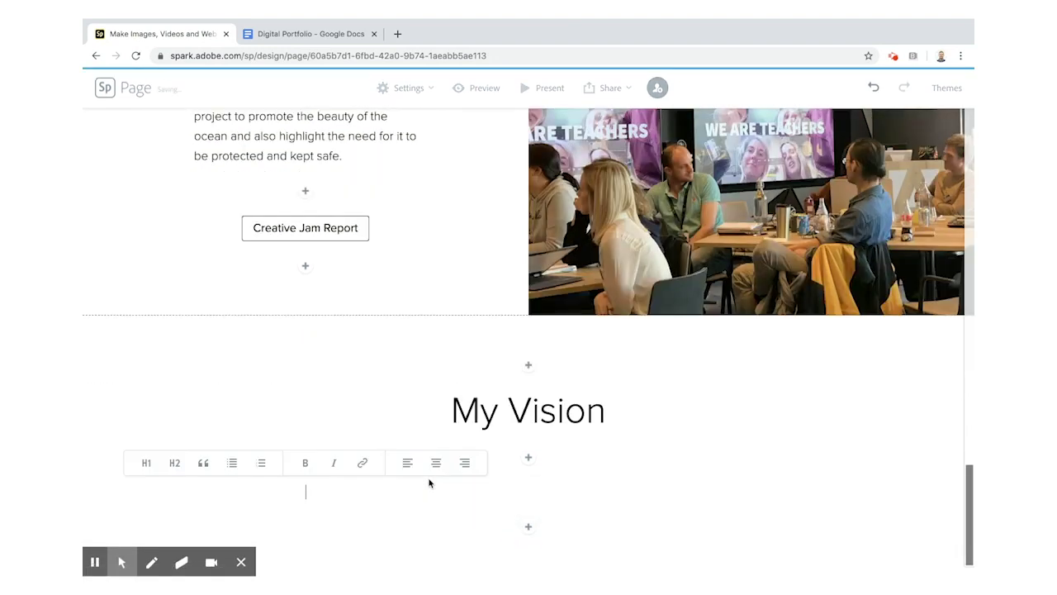
click(204, 465)
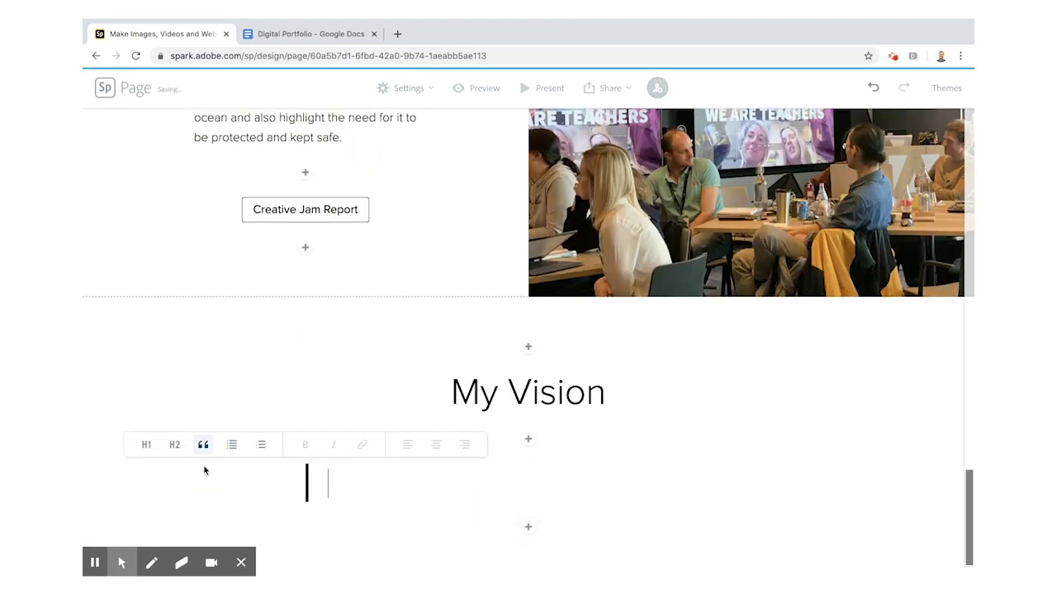
text(Over the next 5 years, my aim is to make using digital media a normal part of teaching and learning for as many young people and schools as possible. I have seen how it transforms people from being disinterested in learning to being so excited to take part in a project. Personally, I think filmmaking is possibly the most magical thing that people can do, not only to learn, but to develop the kinds of skills that will make them successful in later life.)
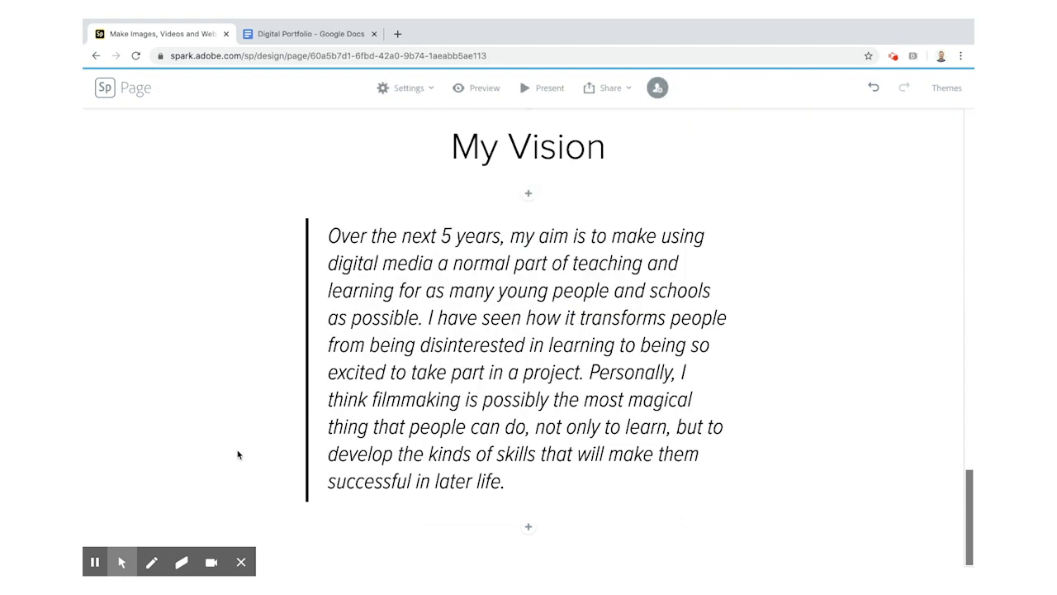
- Try the Baldwin theme on the page and check how it changes the Creative Jam and My Vision sections
click(945, 95)
scroll(906, 337, down, 3)
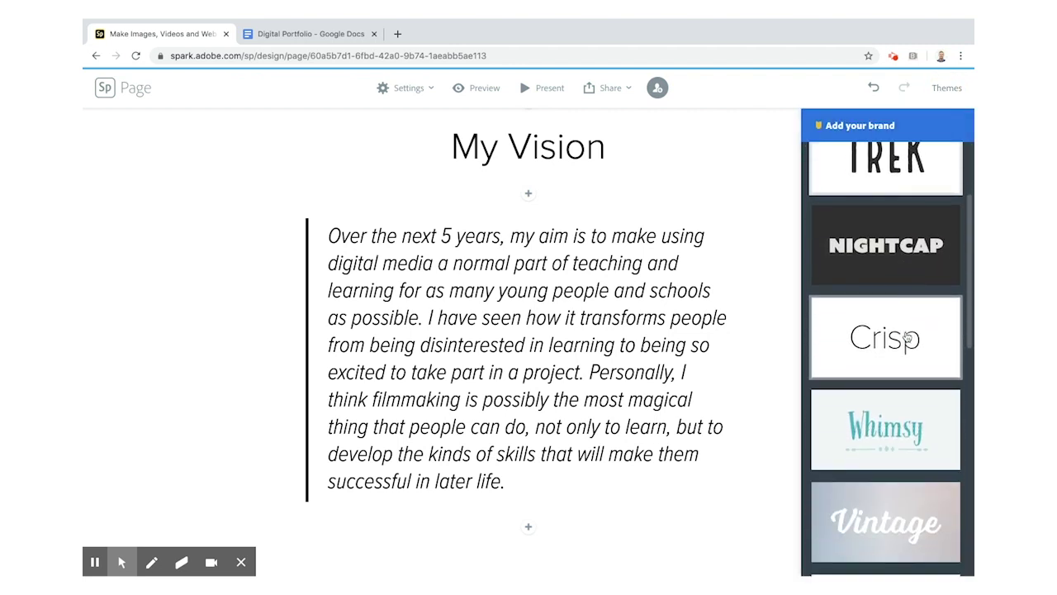
scroll(906, 337, down, 3)
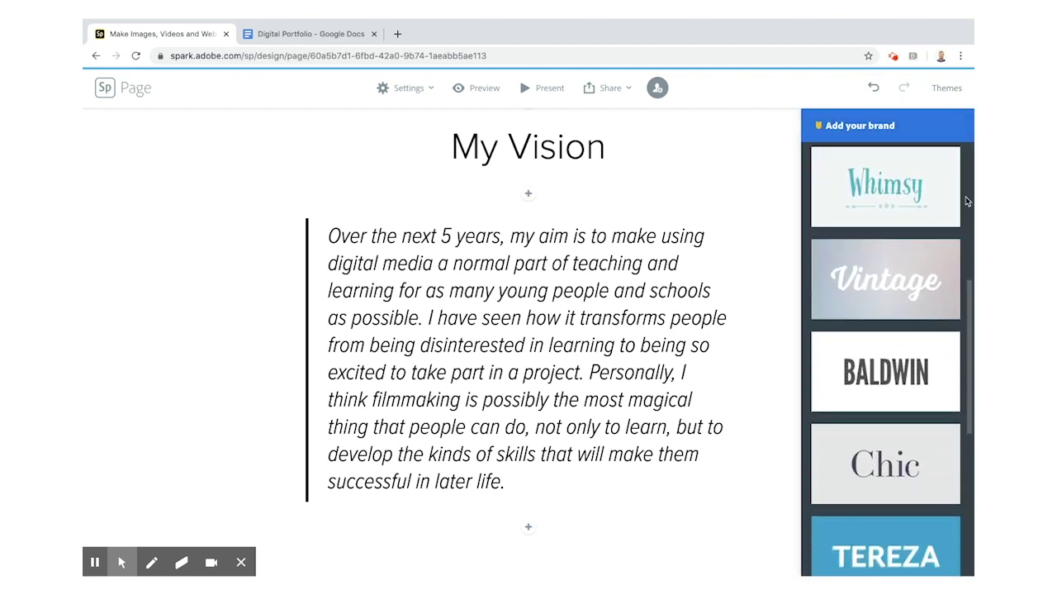
click(887, 374)
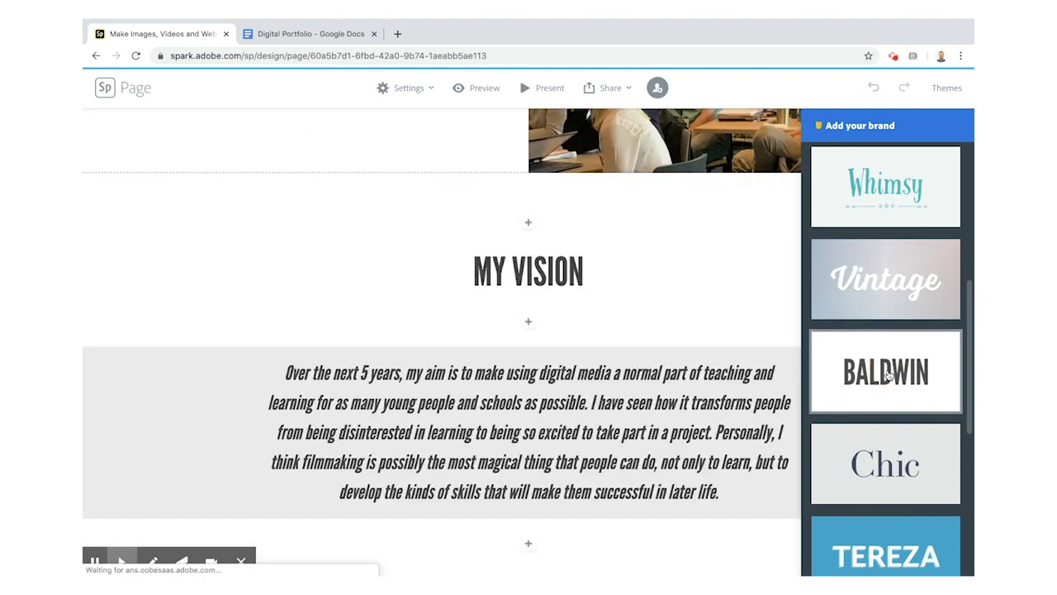
scroll(678, 362, up, 6)
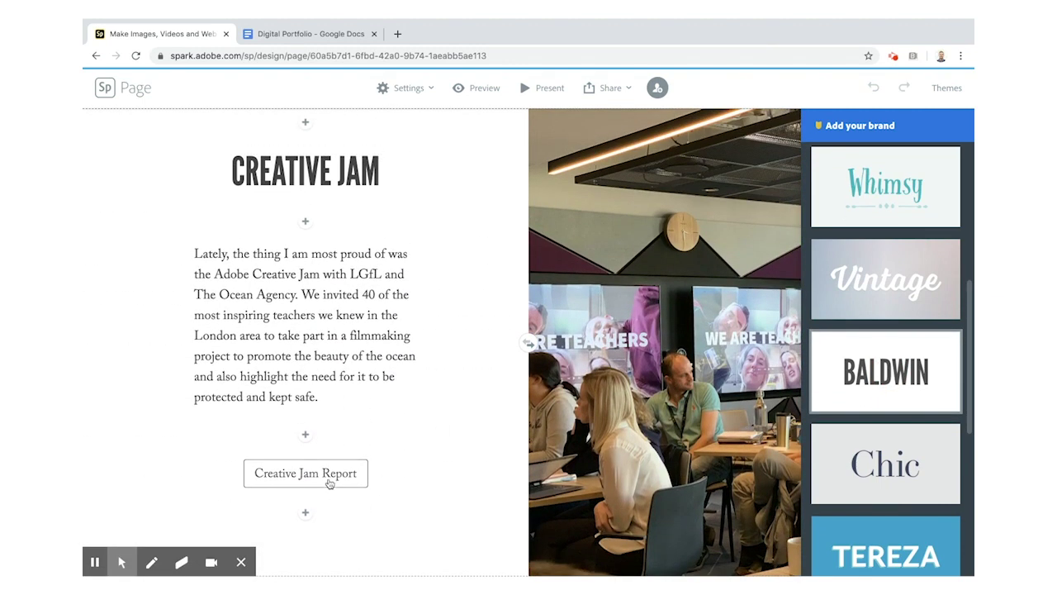
scroll(611, 403, down, 3)
scroll(611, 404, down, 3)
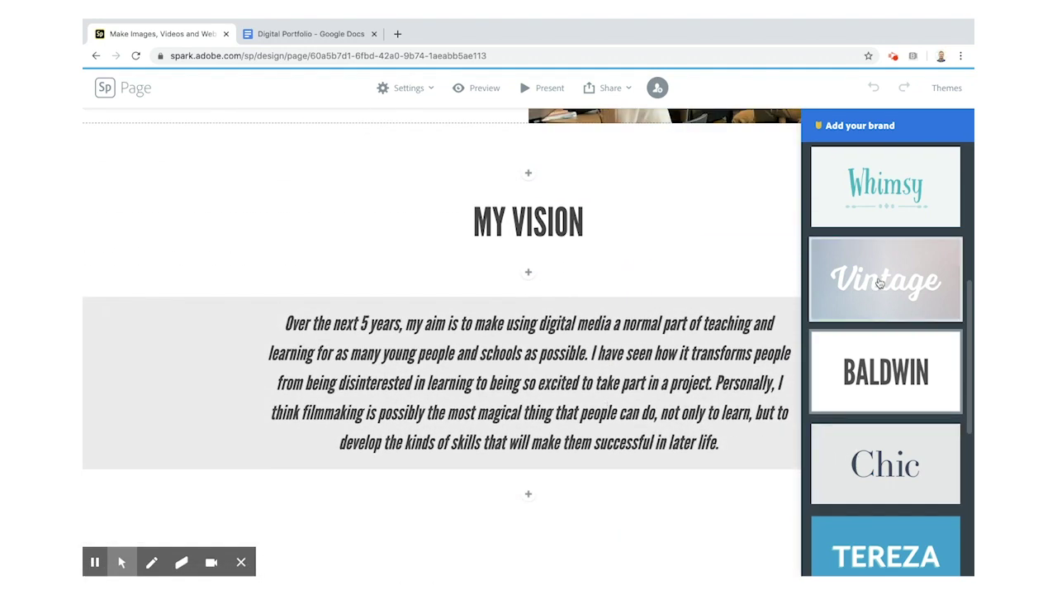
- Try the Crisp theme and the dark Nightcap theme, reviewing the Creative Jam and My Vision sections
scroll(873, 320, up, 3)
click(886, 235)
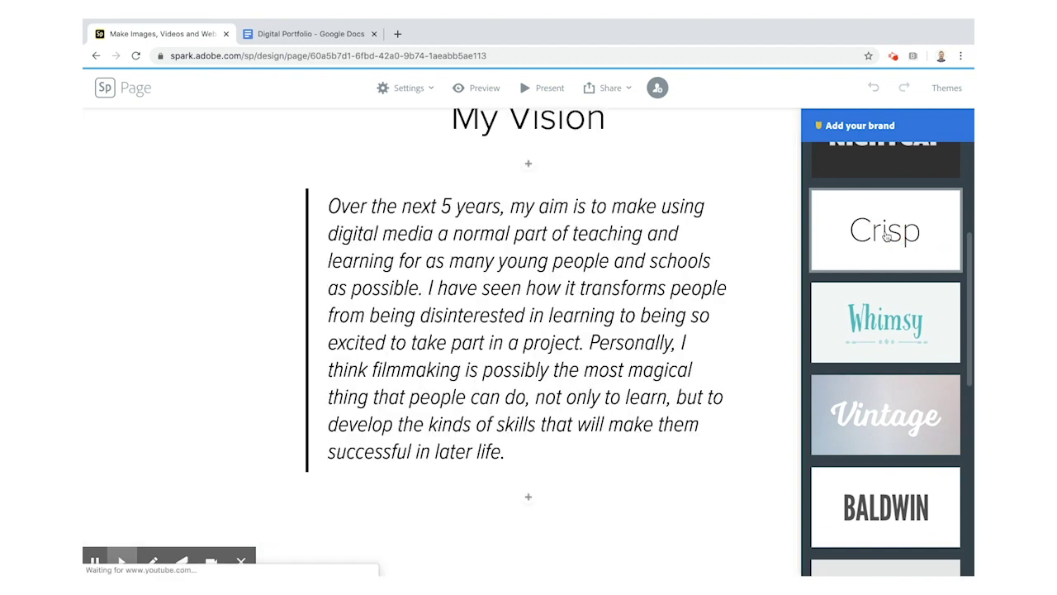
scroll(873, 251, up, 1)
click(873, 251)
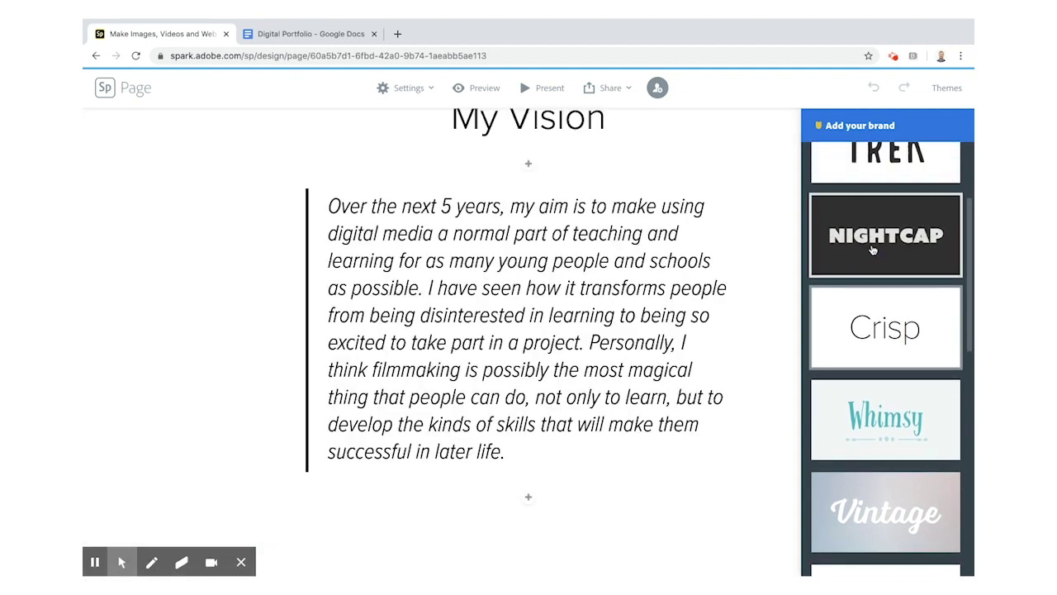
scroll(669, 283, up, 5)
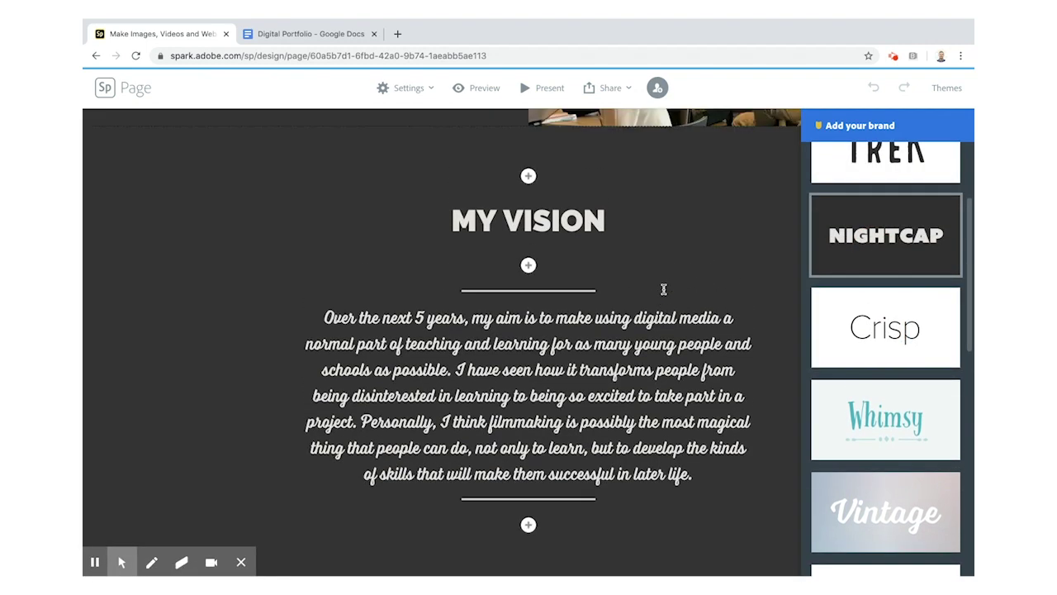
scroll(663, 289, down, 2)
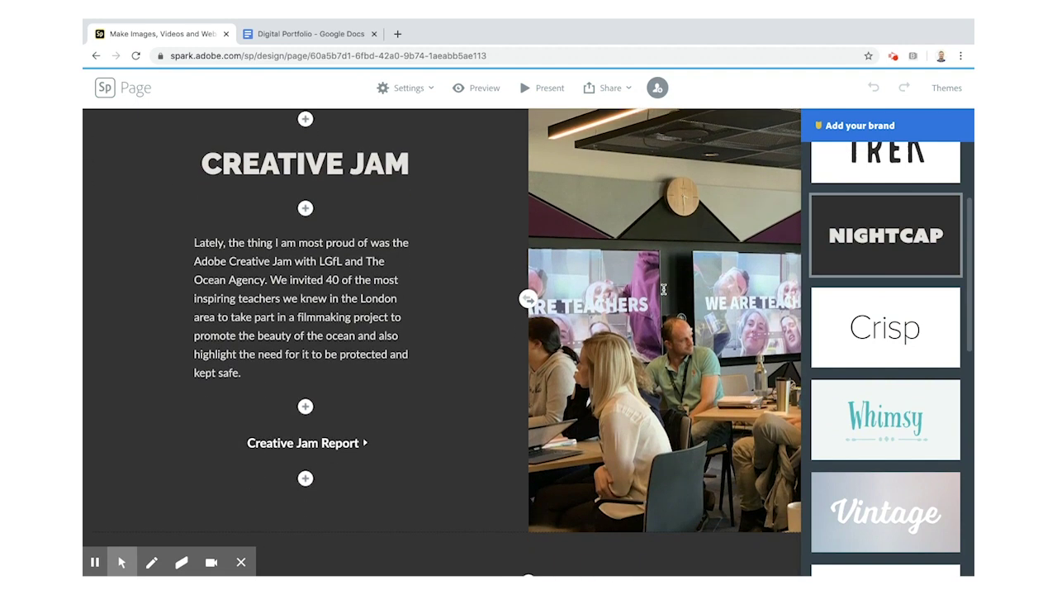
scroll(663, 289, up, 2)
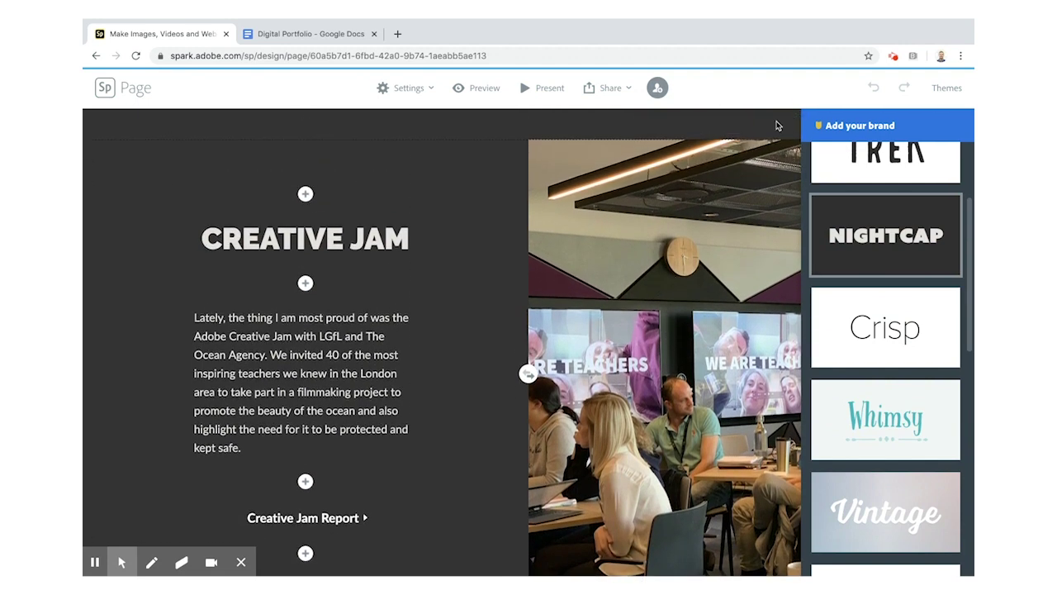
click(944, 89)
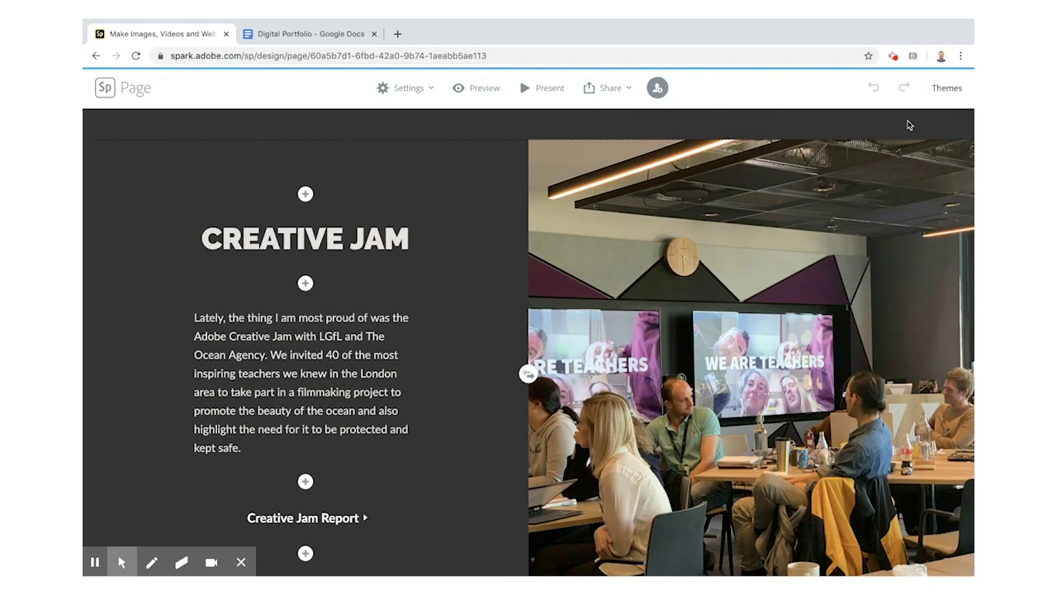
scroll(643, 410, down, 4)
scroll(642, 411, down, 4)
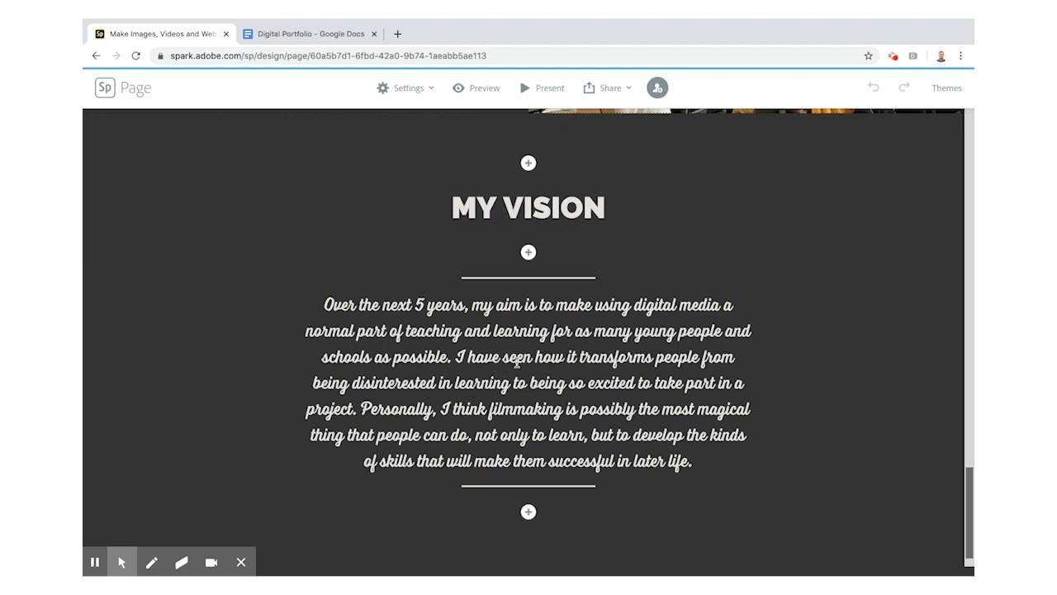
- Apply the Trek theme to the page and close the theme choices
click(946, 87)
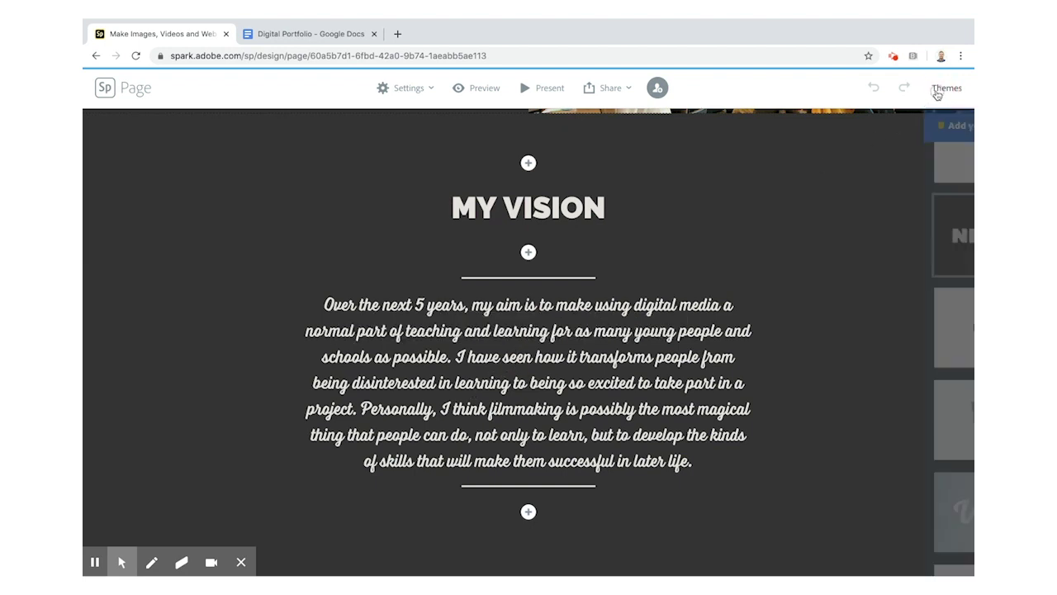
scroll(881, 372, up, 2)
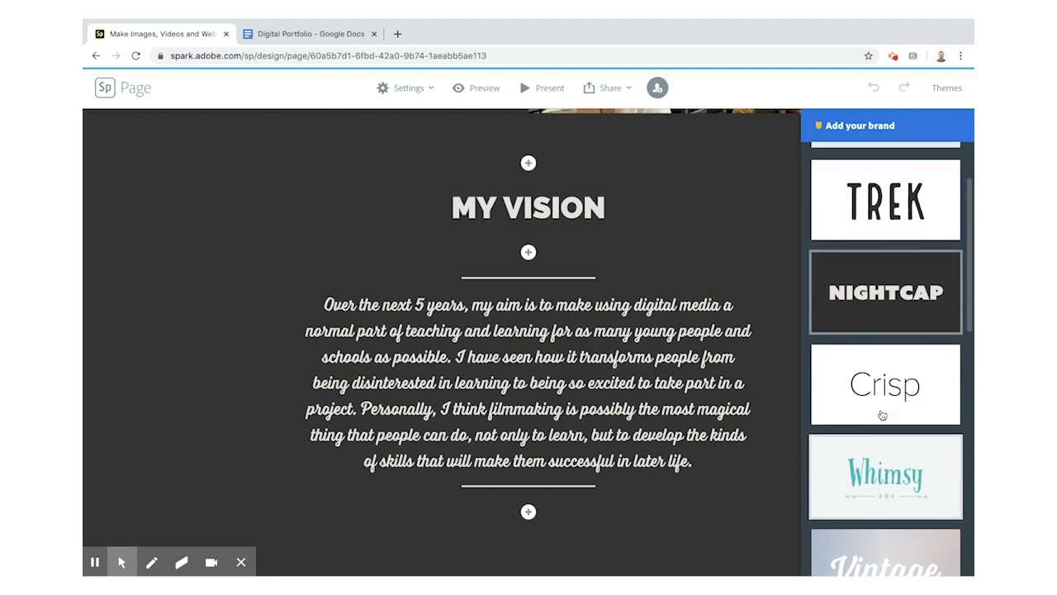
click(881, 236)
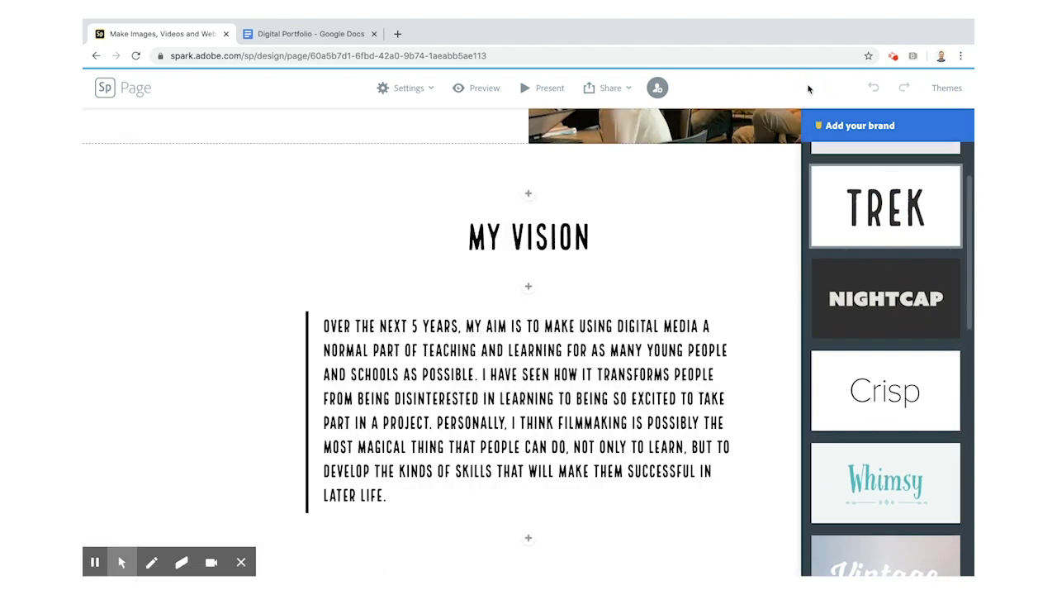
click(968, 100)
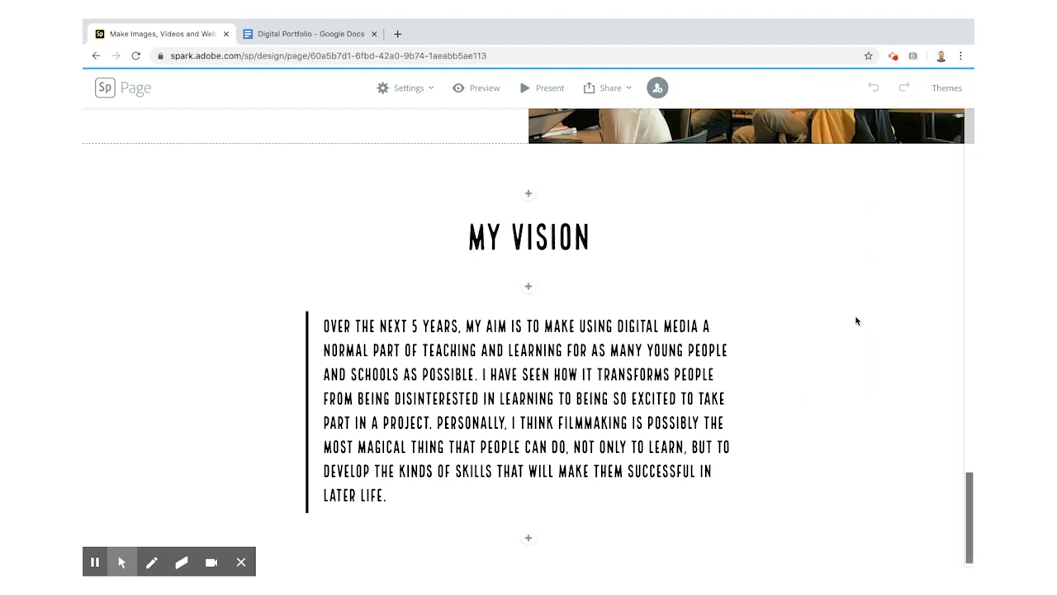
- Copy "LEO Live Lessons" from the photo gallery heading in the Google Docs document and return to the Adobe Spark page
scroll(856, 322, down, 1)
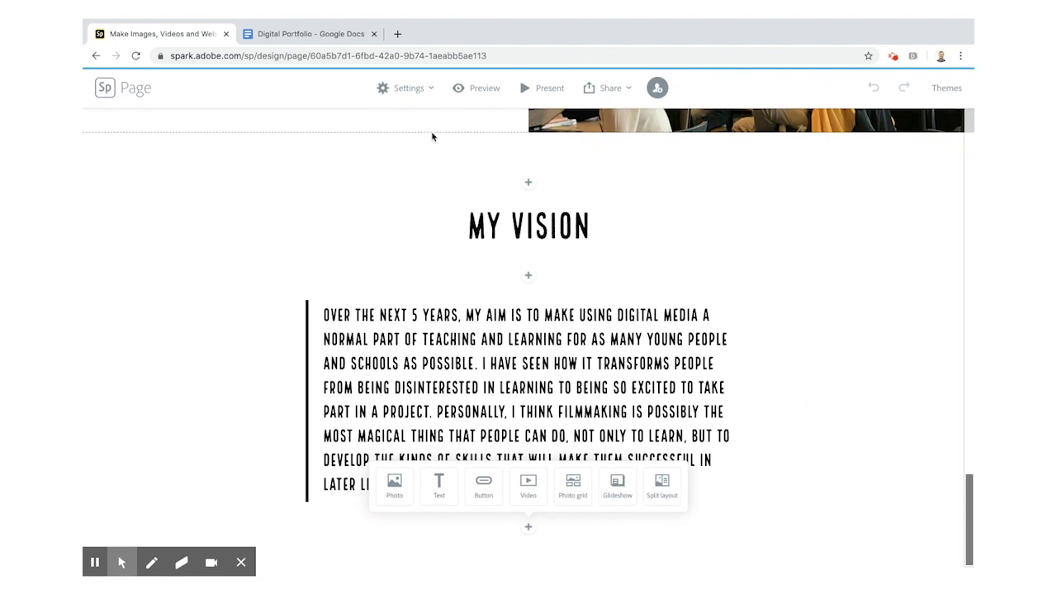
click(317, 33)
scroll(393, 355, down, 1)
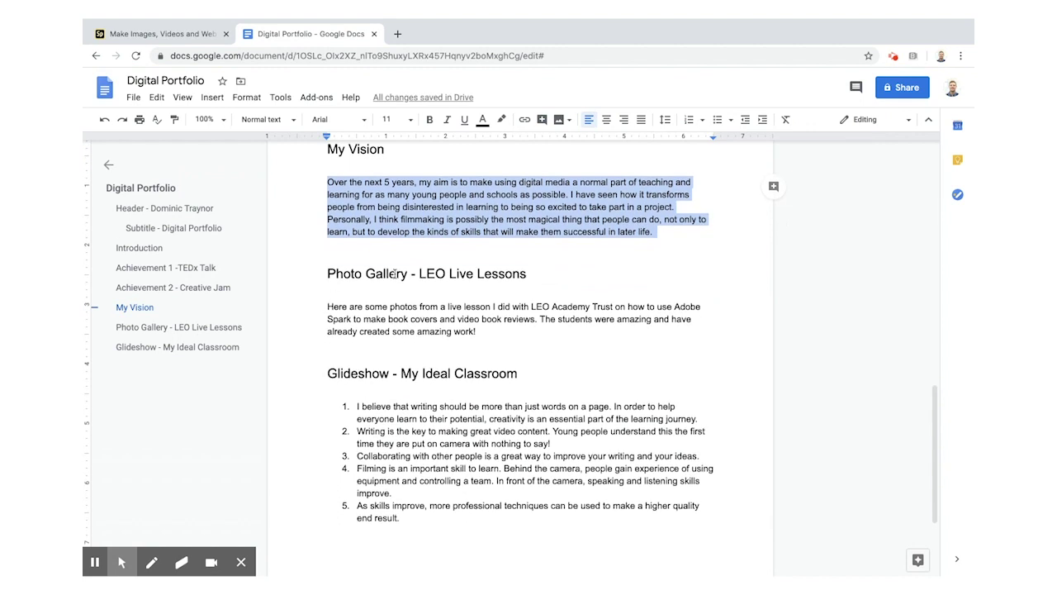
drag(418, 275, 522, 272)
key(ctrl+c)
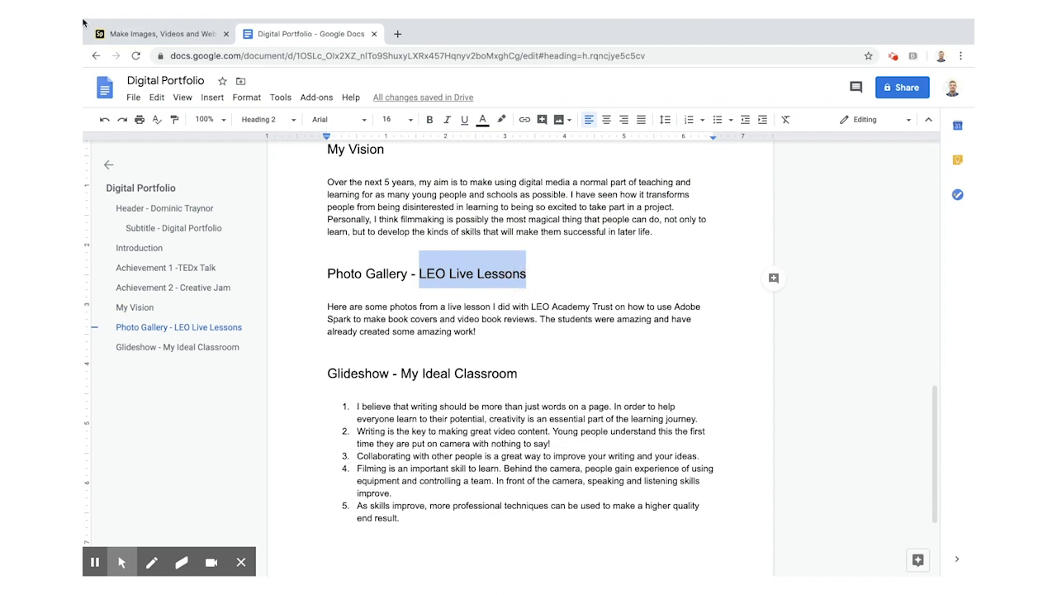
click(156, 34)
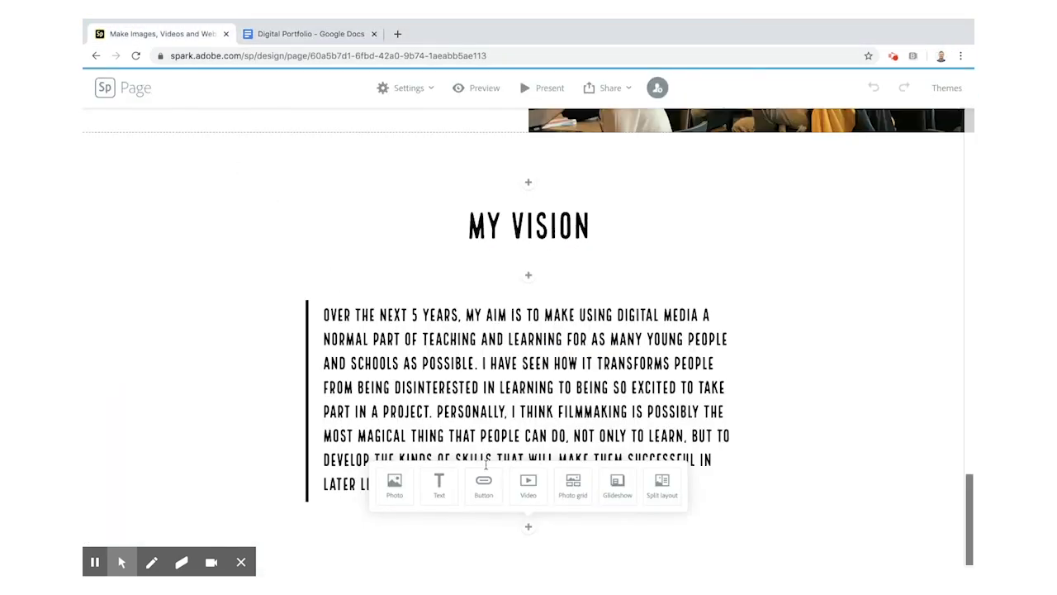
- Add a centred H1 heading "LEO Live Lessons" below the My Vision quote
click(438, 485)
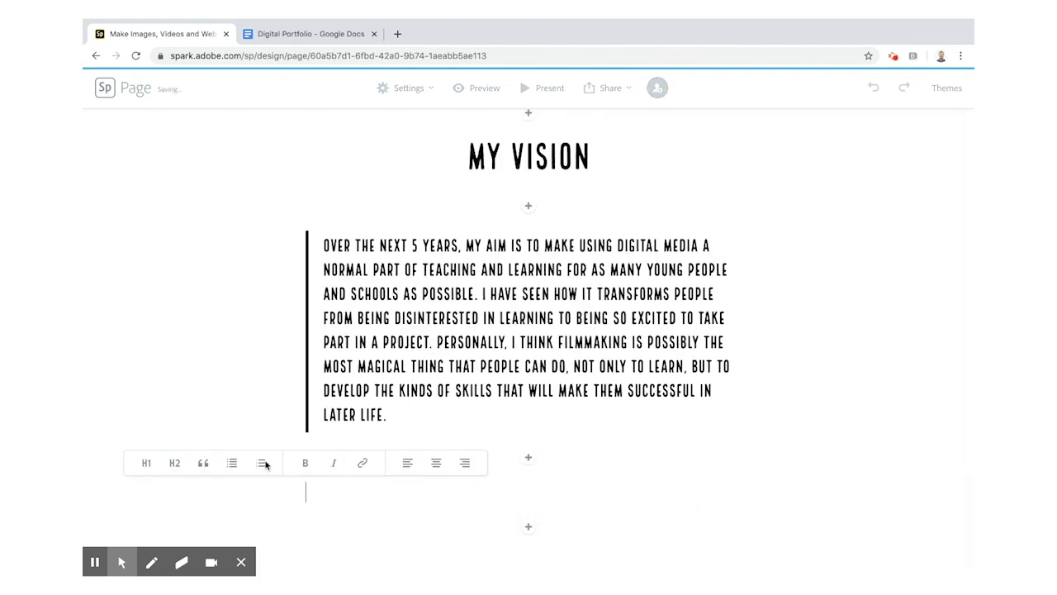
click(432, 464)
key(ctrl+v)
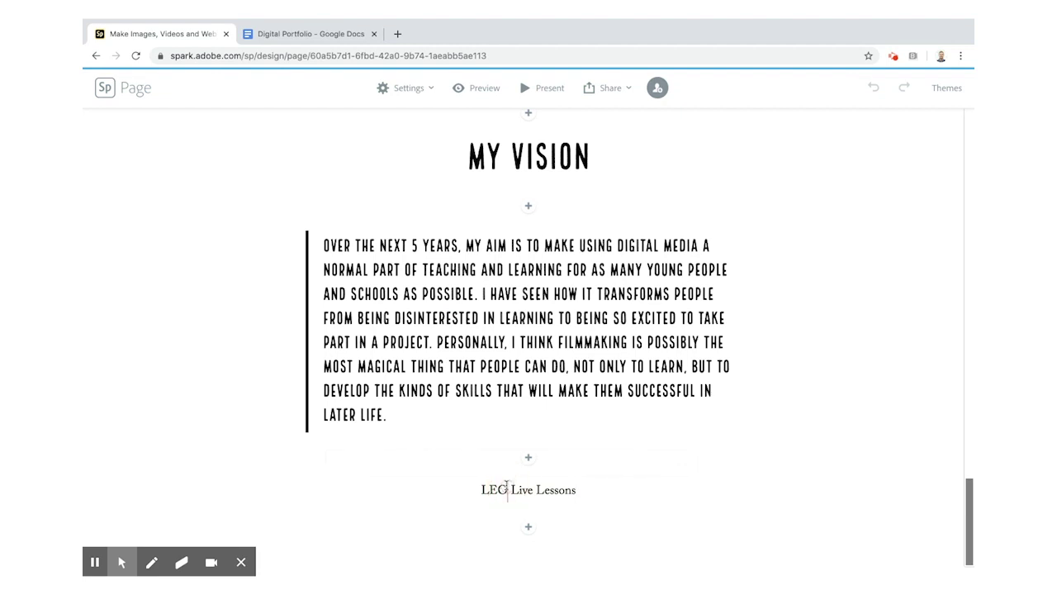
click(507, 489)
click(349, 464)
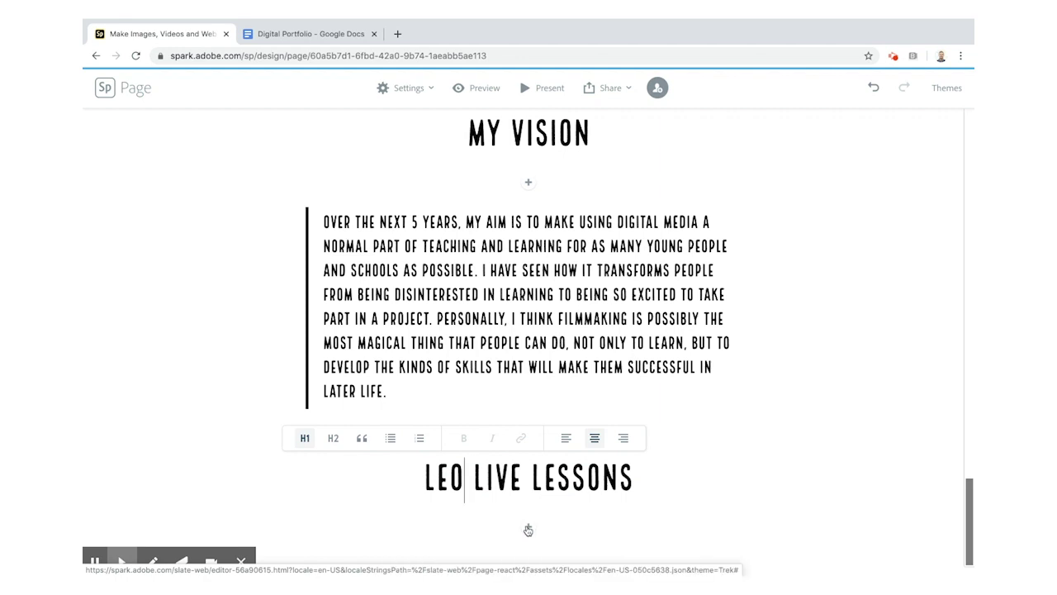
- Insert a photo grid below the LEO Live Lessons heading and upload LEO1.jpeg through LEO7.jpeg from the Digital Portfolio folder
click(528, 530)
click(569, 492)
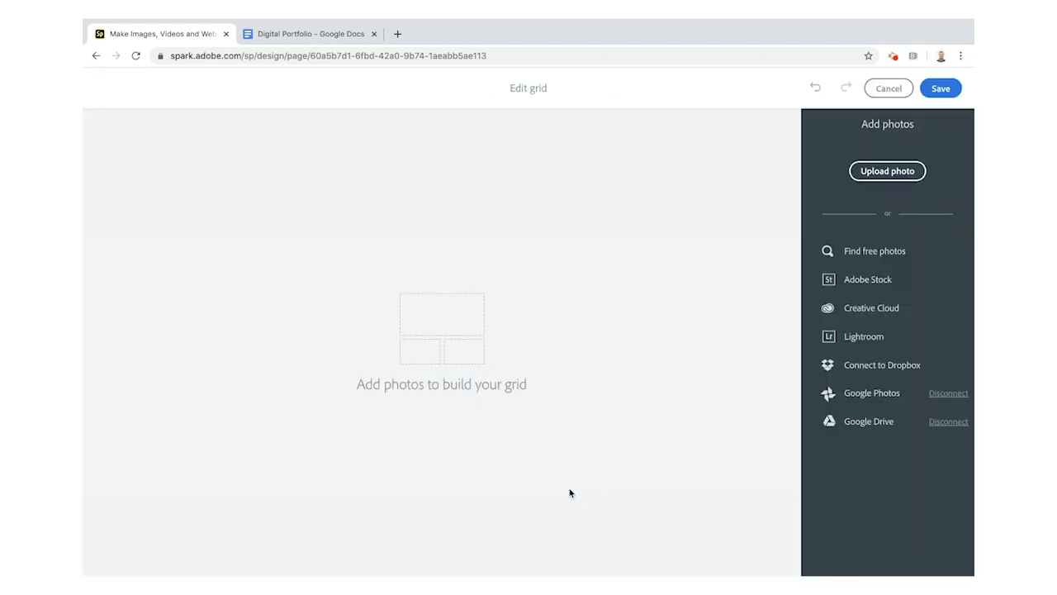
click(881, 175)
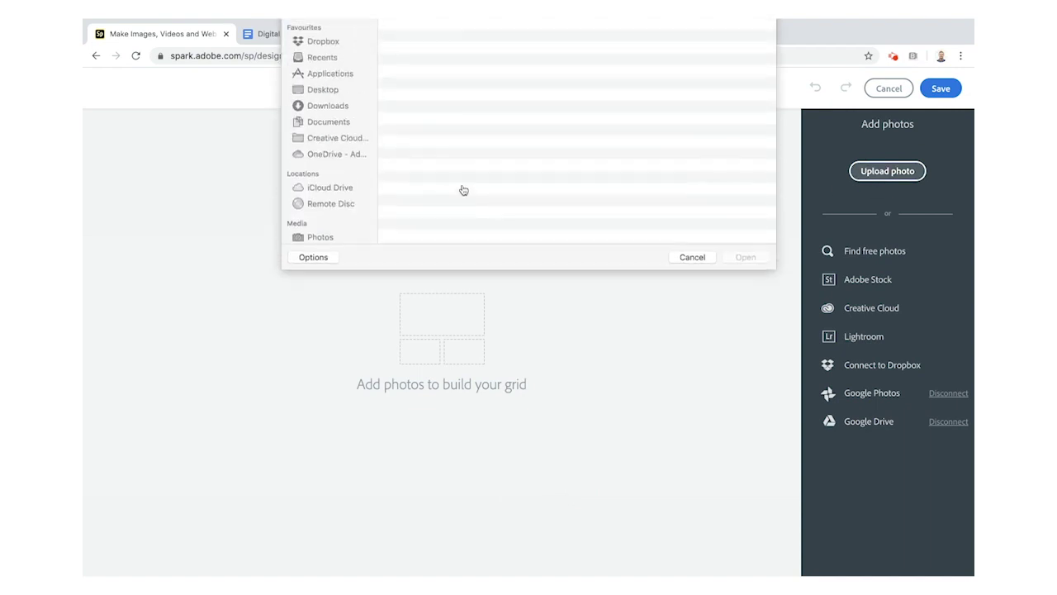
click(419, 79)
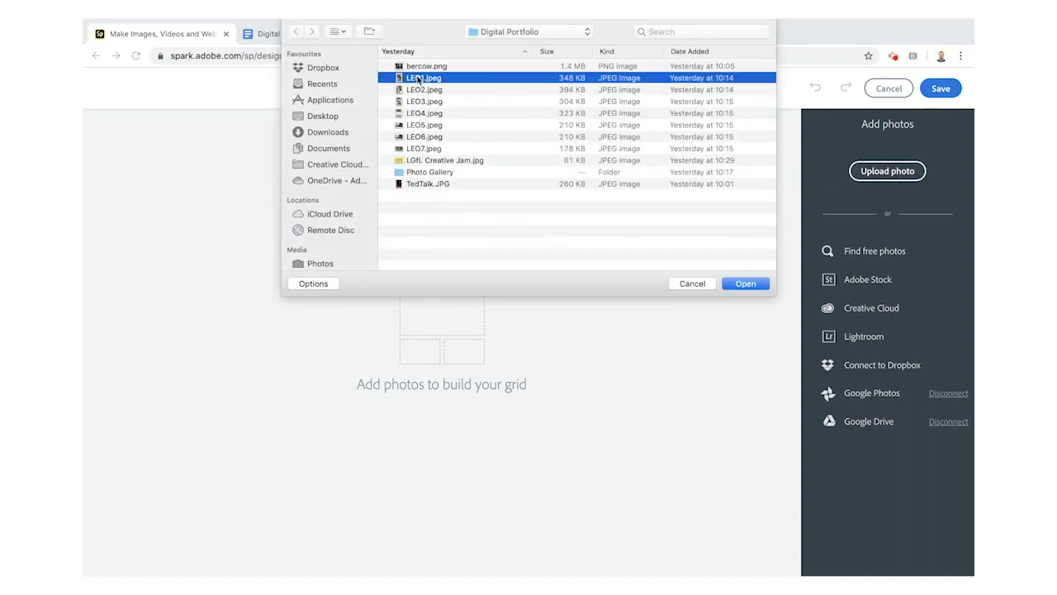
key(shift+Down)
key(shift+Down)
key(shift+Down)
key(shift+Down)
key(shift+Down)
key(shift+Down)
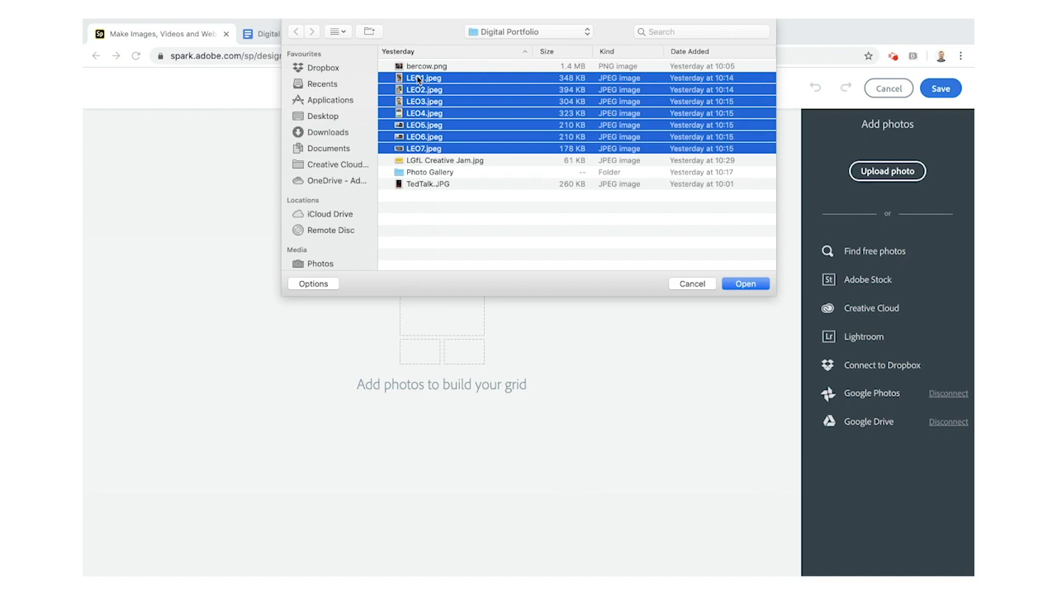
click(743, 283)
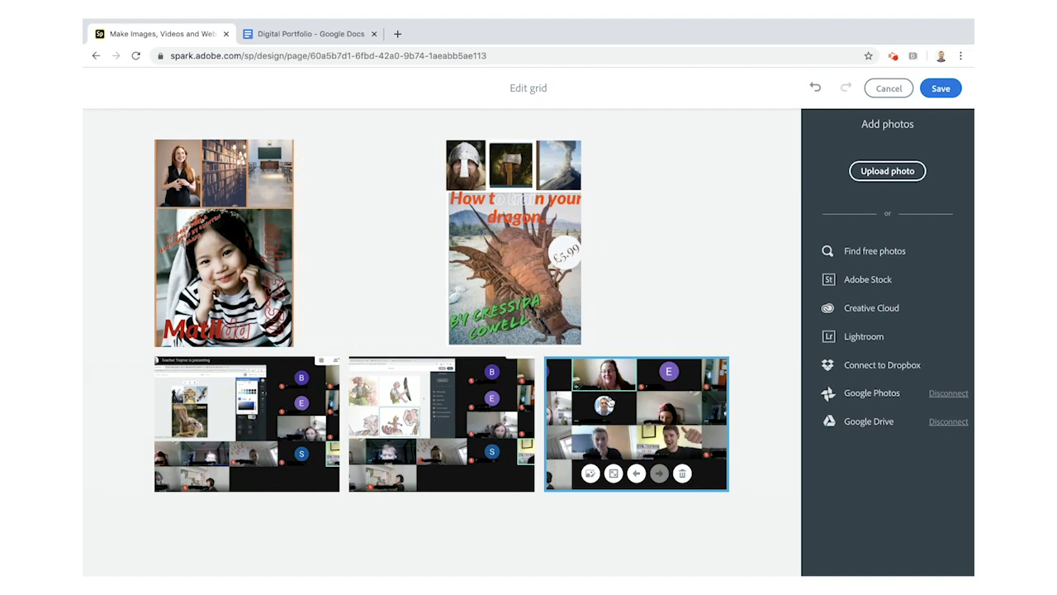
- Move the first video-call screenshot one place backward in the grid and review the new arrangement
mouse_move(244, 472)
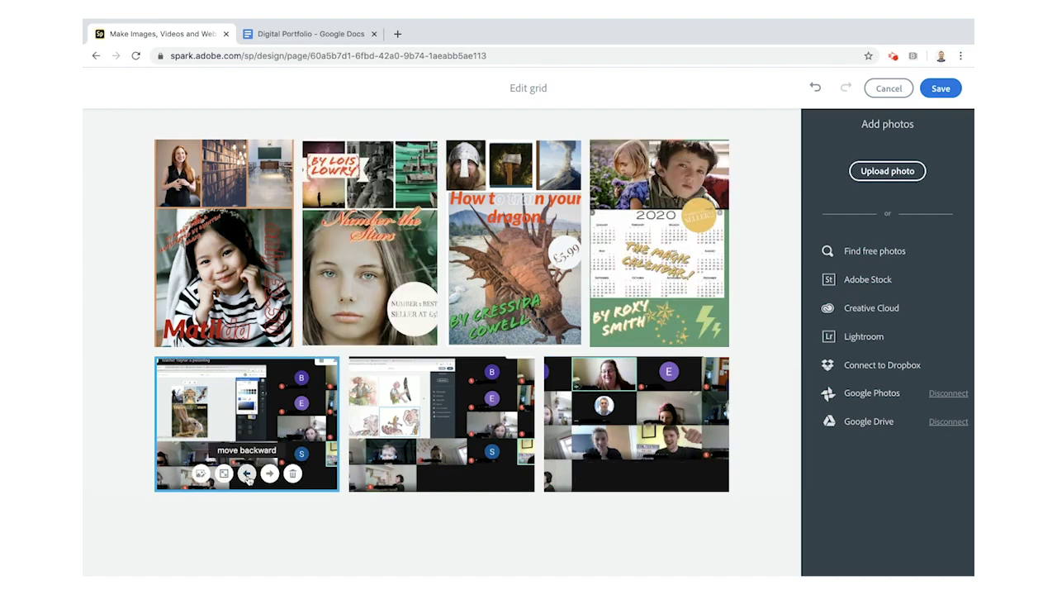
click(247, 474)
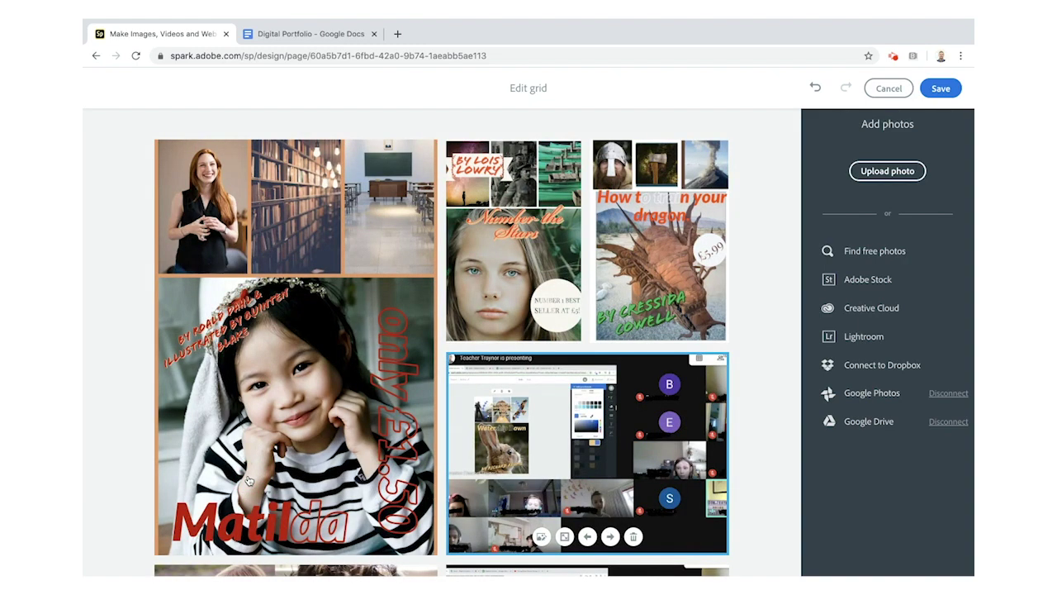
scroll(406, 411, down, 5)
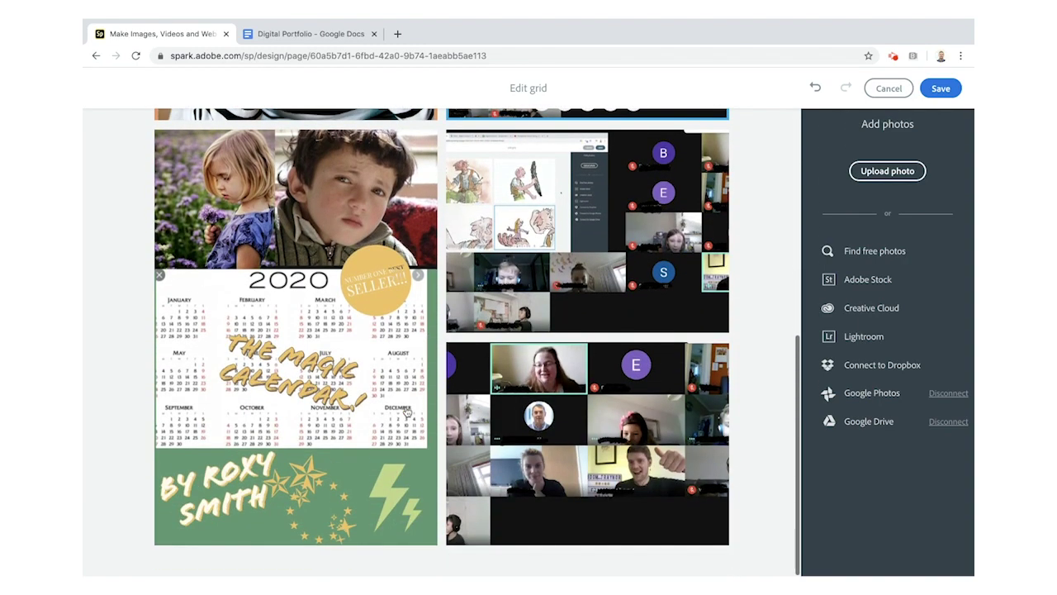
scroll(406, 410, up, 4)
scroll(406, 410, up, 2)
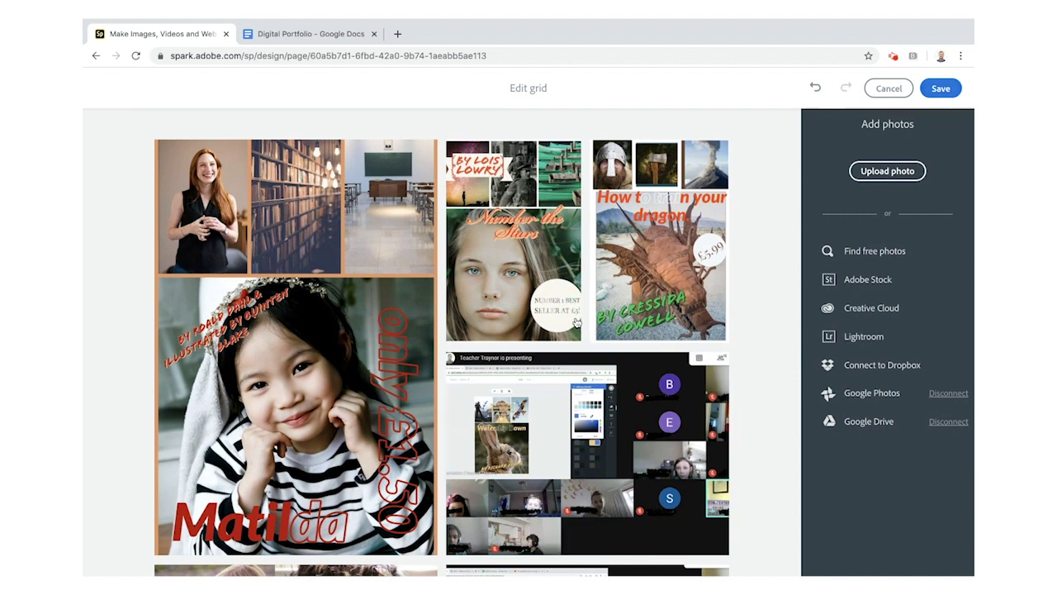
- Move the "Number the Stars" cover backward to the first place in the grid and save the photo grid
click(514, 329)
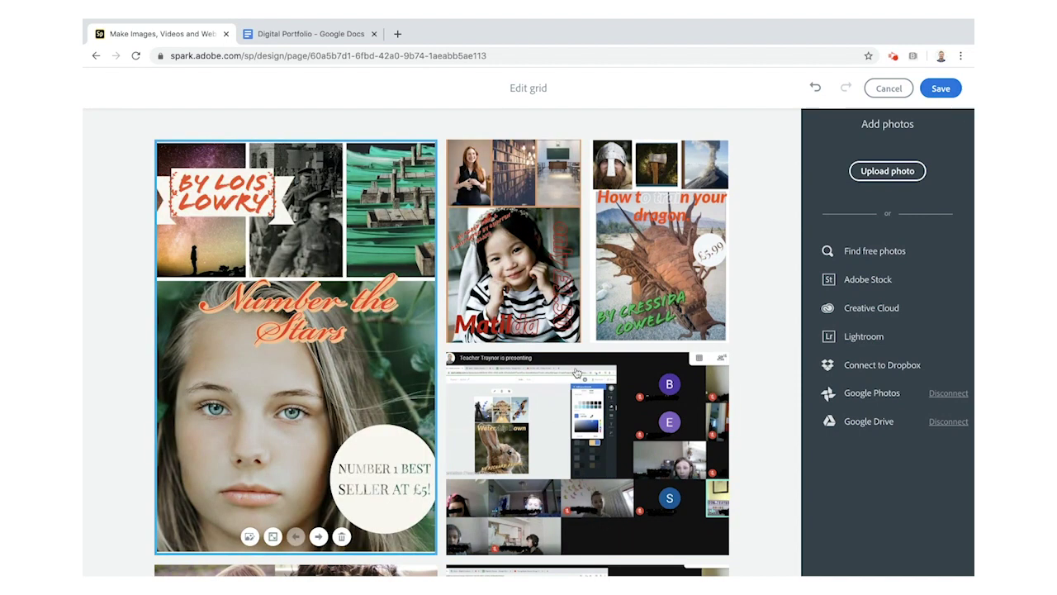
scroll(577, 371, down, 5)
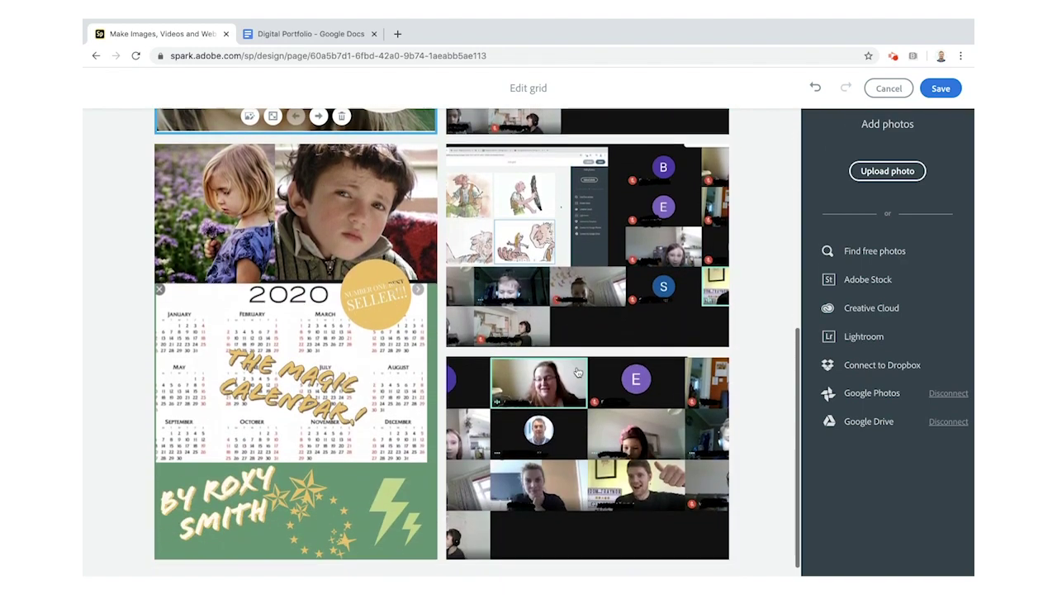
click(940, 93)
scroll(873, 149, up, 5)
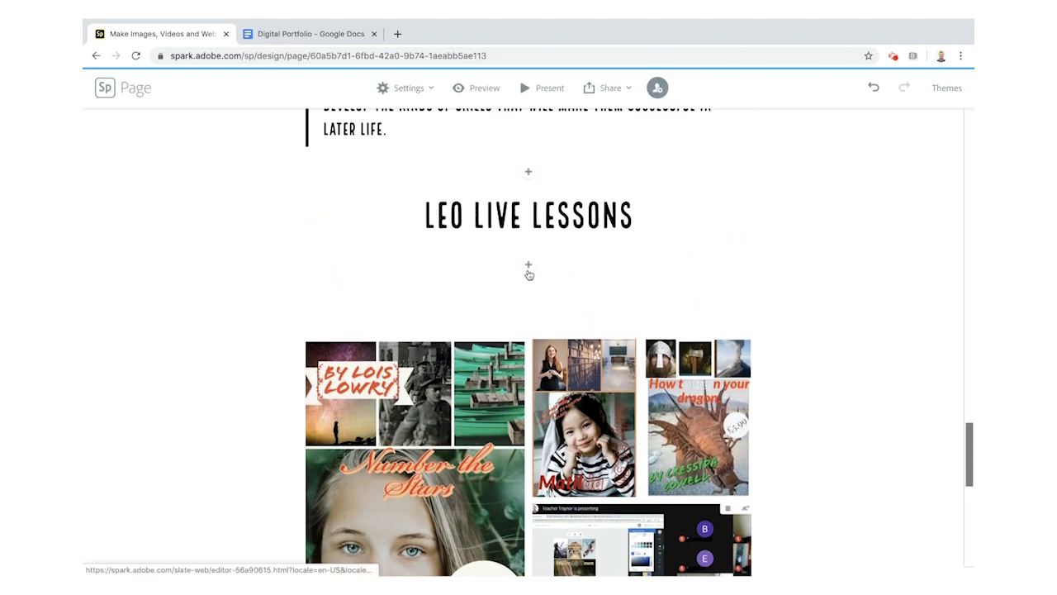
- Copy the LEO Live Lessons paragraph from the Google Docs document and add it as text below the LEO Live Lessons heading
click(305, 37)
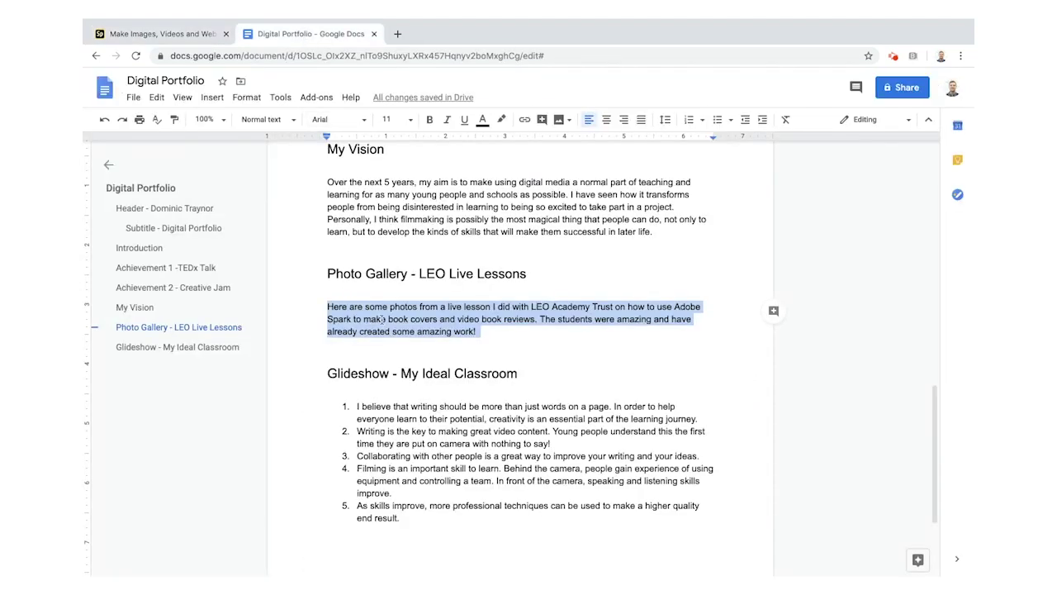
click(186, 35)
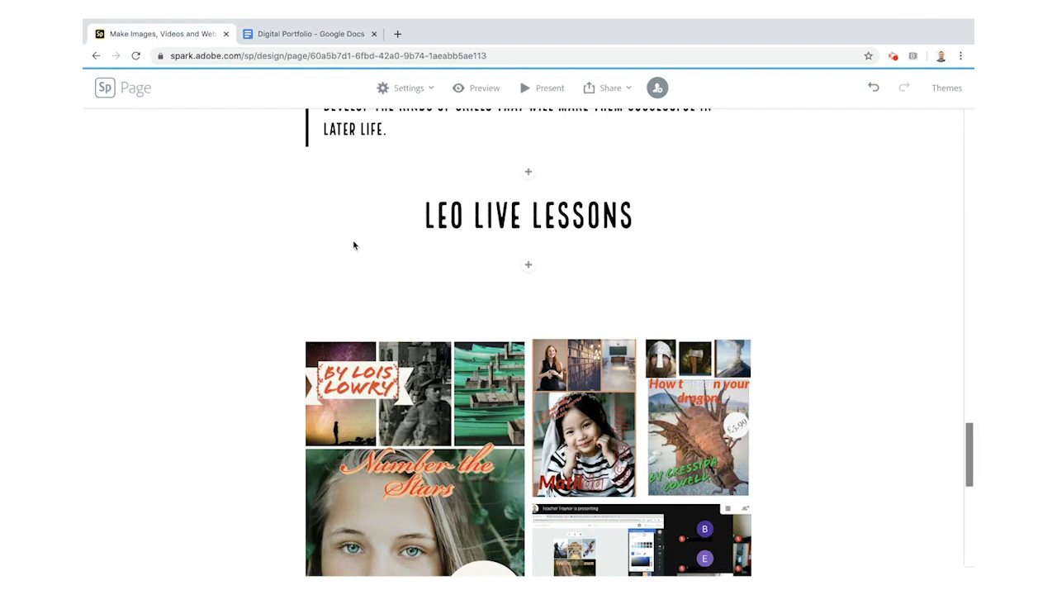
click(527, 266)
click(441, 237)
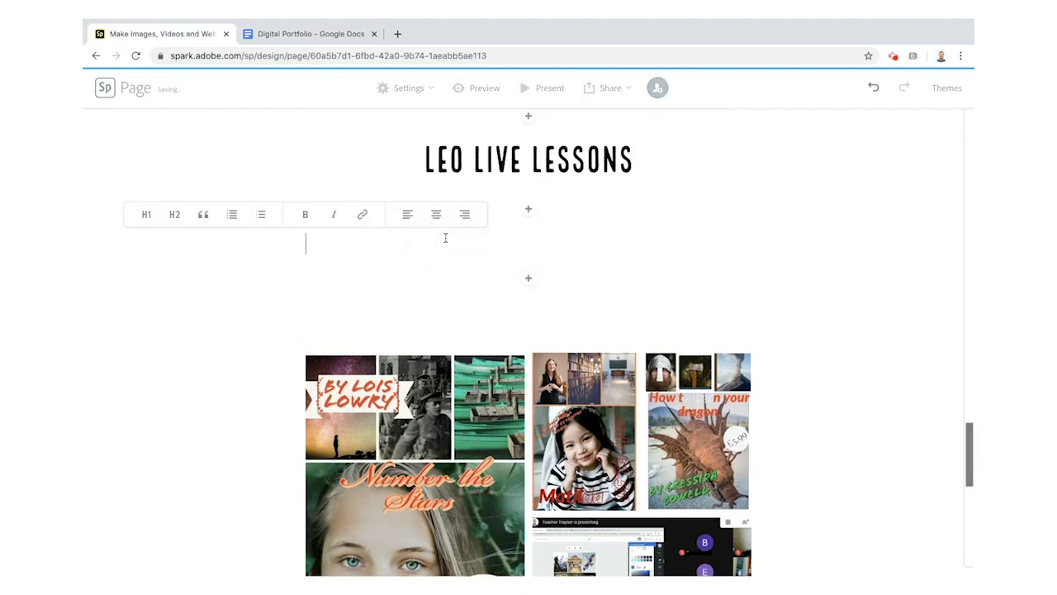
text(Here are some photos from a live lesson I did with LEO Academy Trust on how to use Adobe Spark to make book covers and video book reviews. The students were amazing and have already created some amazing work!)
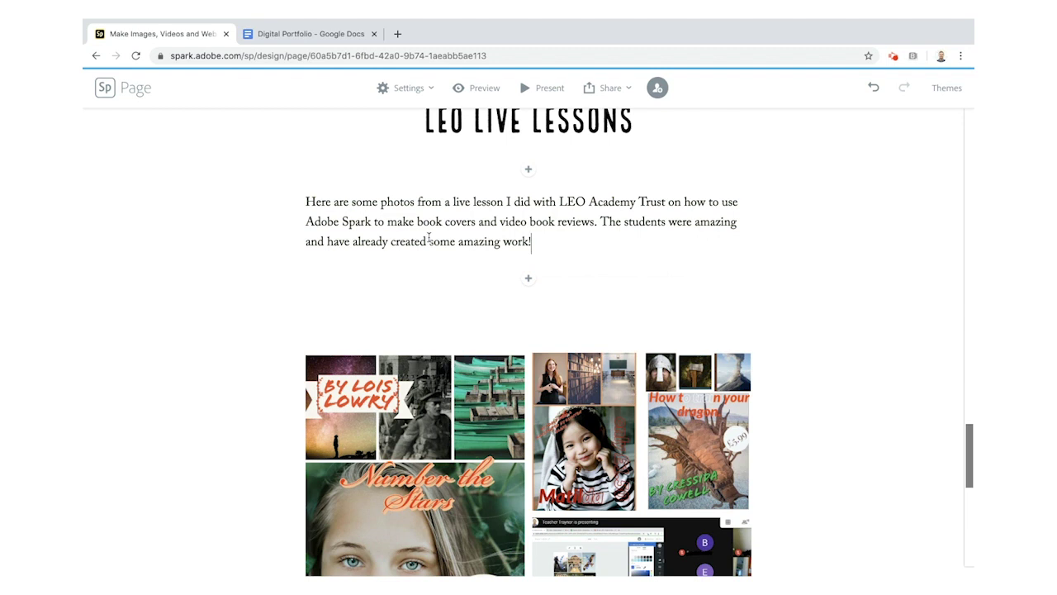
- Copy the section title "My Ideal Classroom" from the Google Docs document and return to the end of the Adobe Spark page
scroll(516, 334, down, 10)
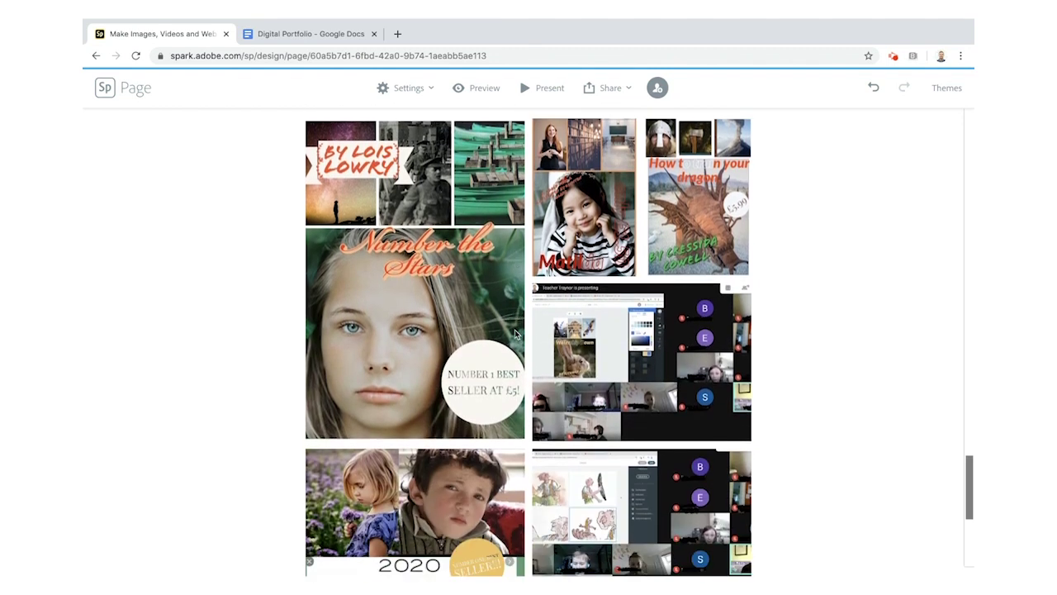
scroll(515, 333, down, 1)
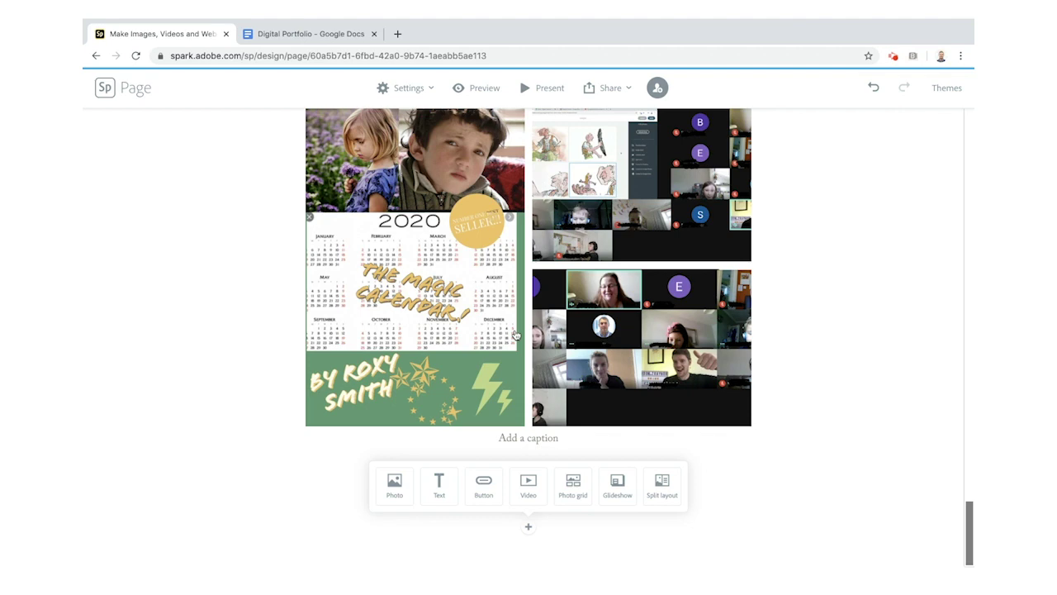
click(290, 36)
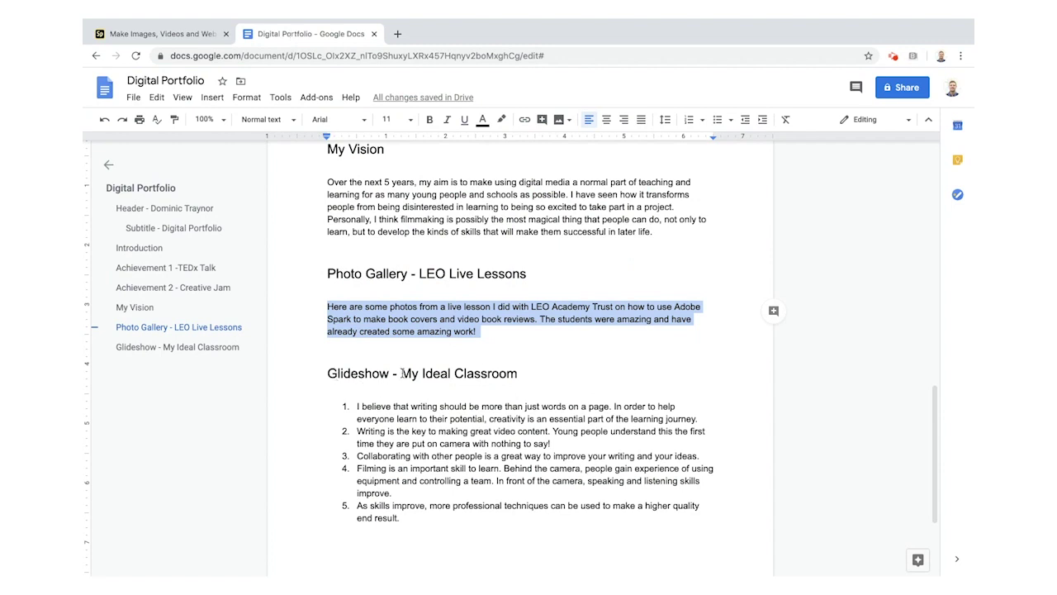
drag(402, 373, 524, 366)
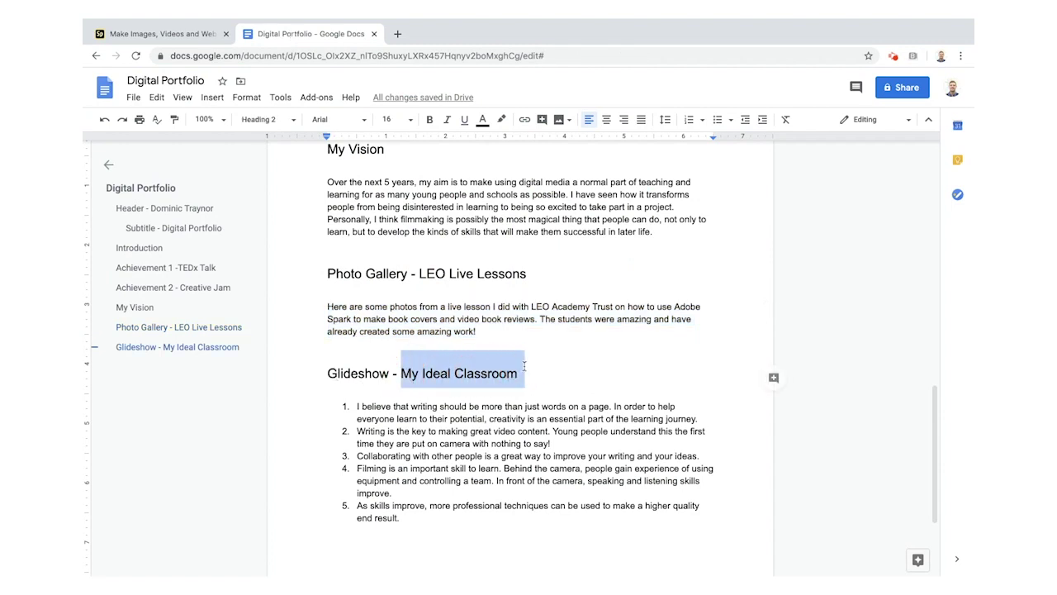
click(132, 34)
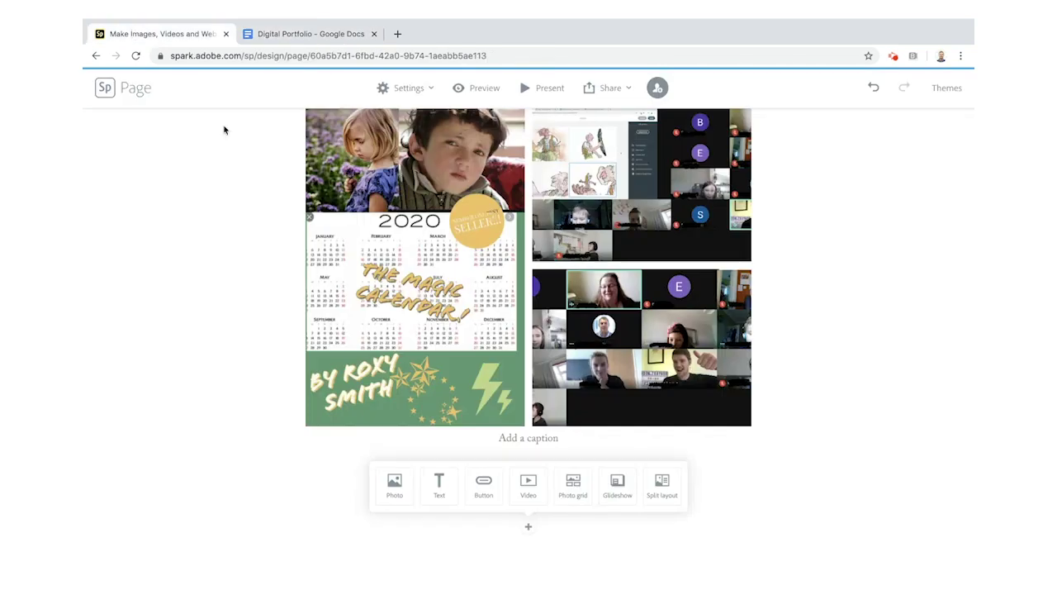
- Insert a glideshow below the photo grid and open the Photo Gallery folder for its photo upload
click(610, 486)
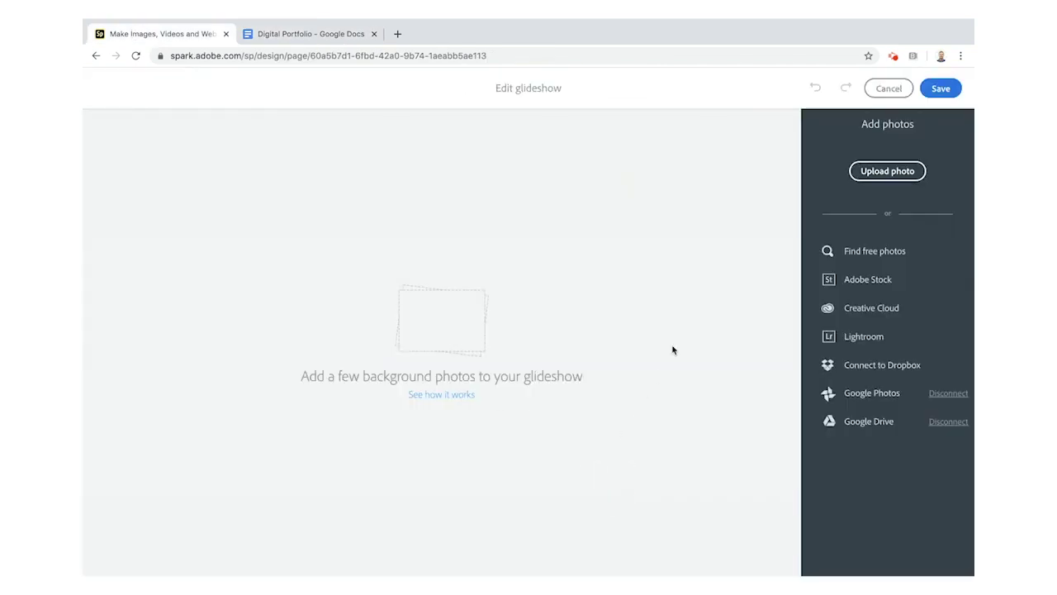
click(867, 170)
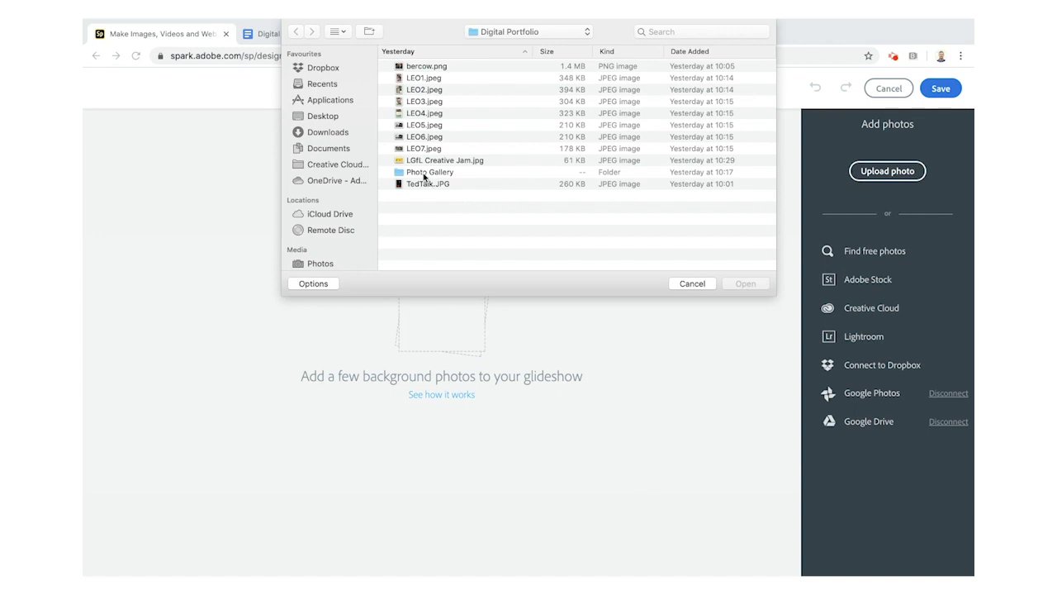
double_click(425, 172)
click(419, 70)
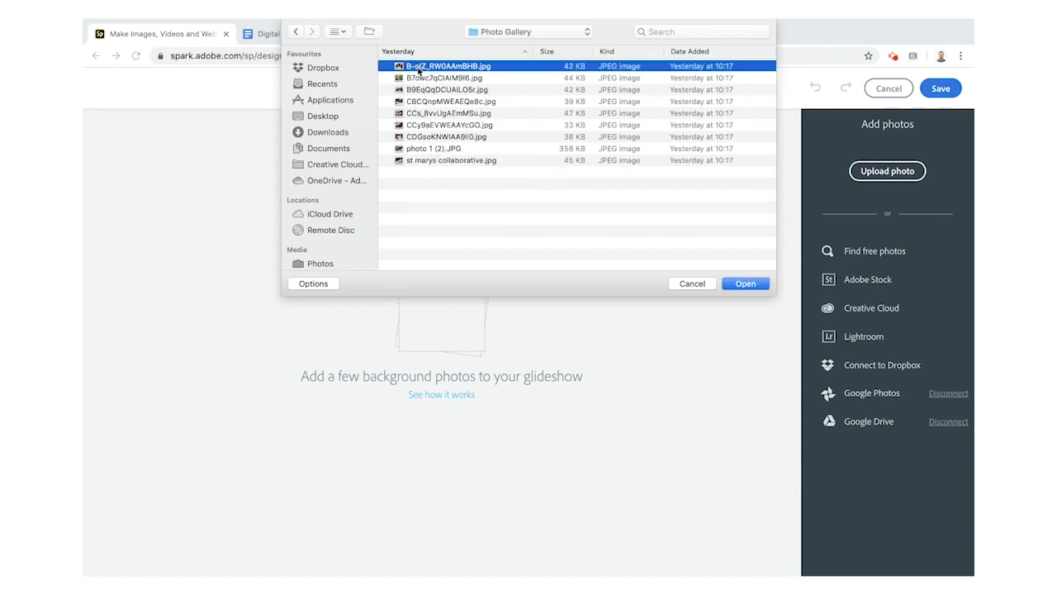
key(shift+Down)
key(shift+Down)
key(shift+Down)
key(shift+Down)
key(shift+Down)
key(shift+Down)
key(shift+Down)
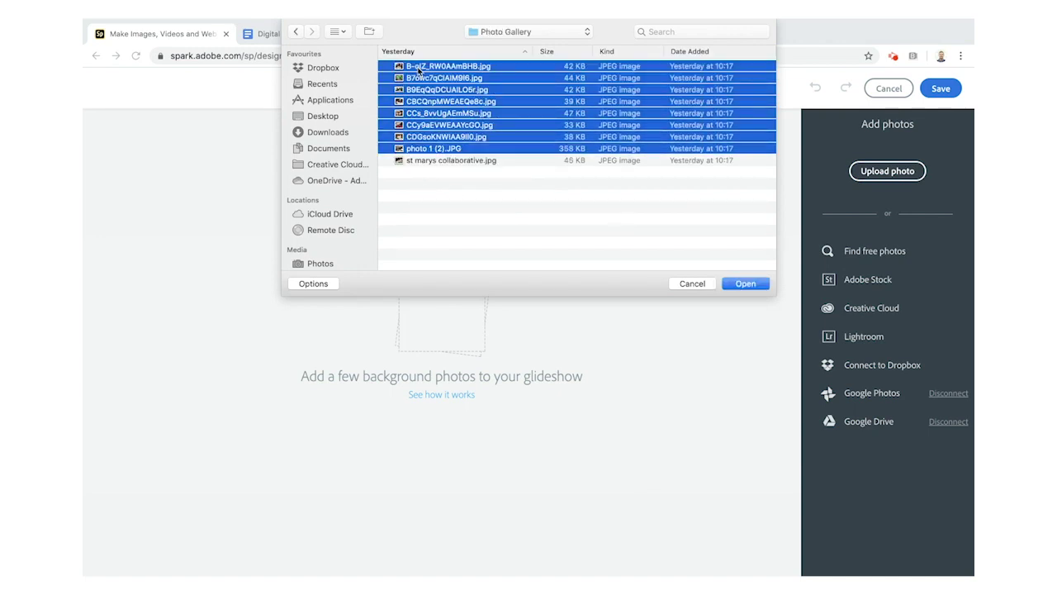
key(shift+Up)
key(shift+Up)
key(shift+Up)
key(shift+Up)
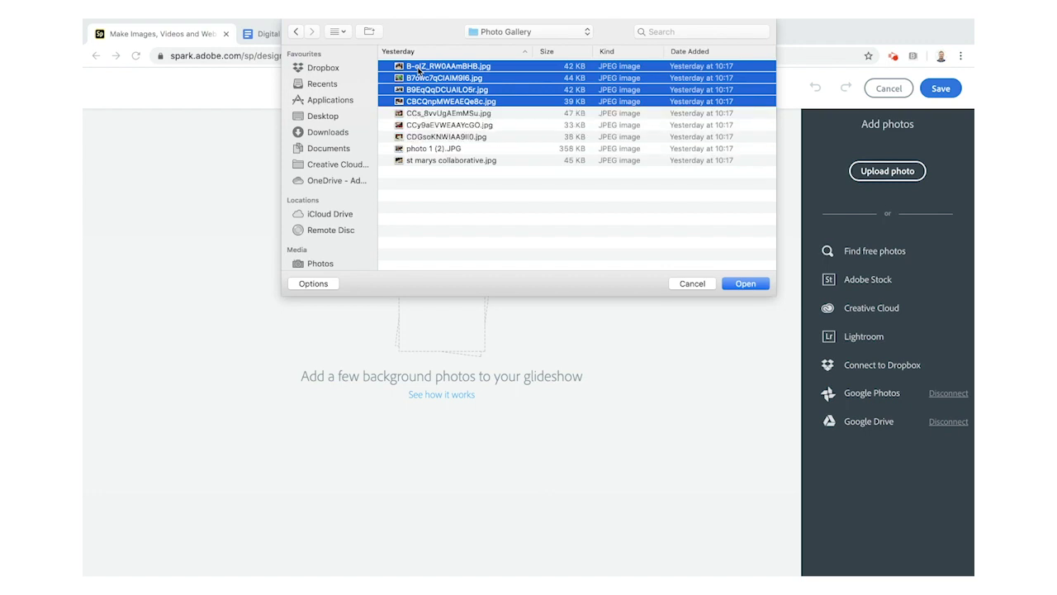
- Show the files as icons and upload CCs_8vvUgAEmMSu.jpg, st marys collaborative.jpg, CBCQnpMWEAEQe8c.jpg, photo 1 (2).JPG and B7owc7qCIAlM9I6.jpg to the glideshow
click(339, 31)
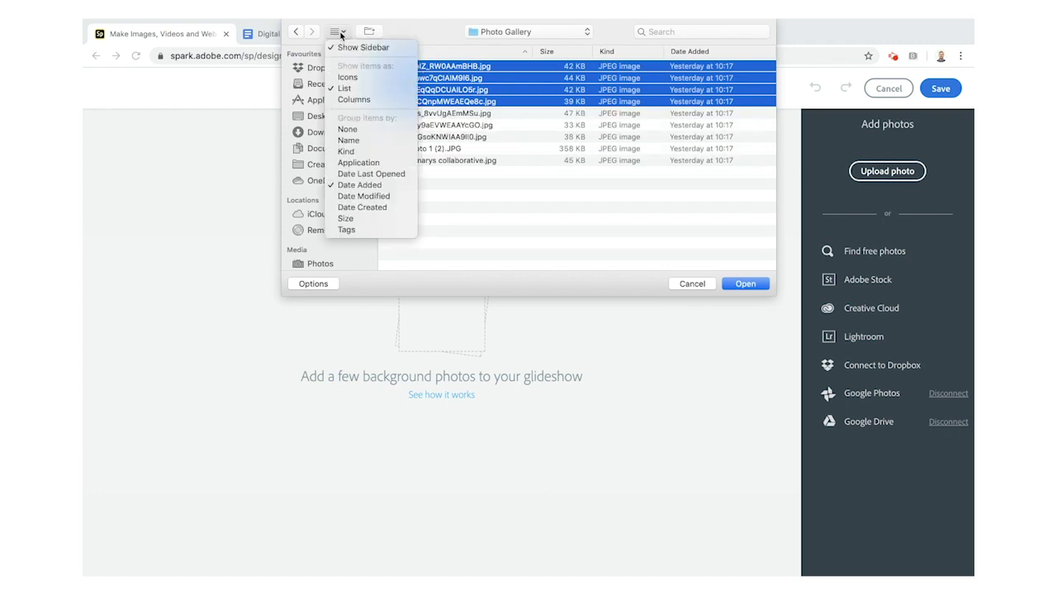
click(347, 77)
click(697, 177)
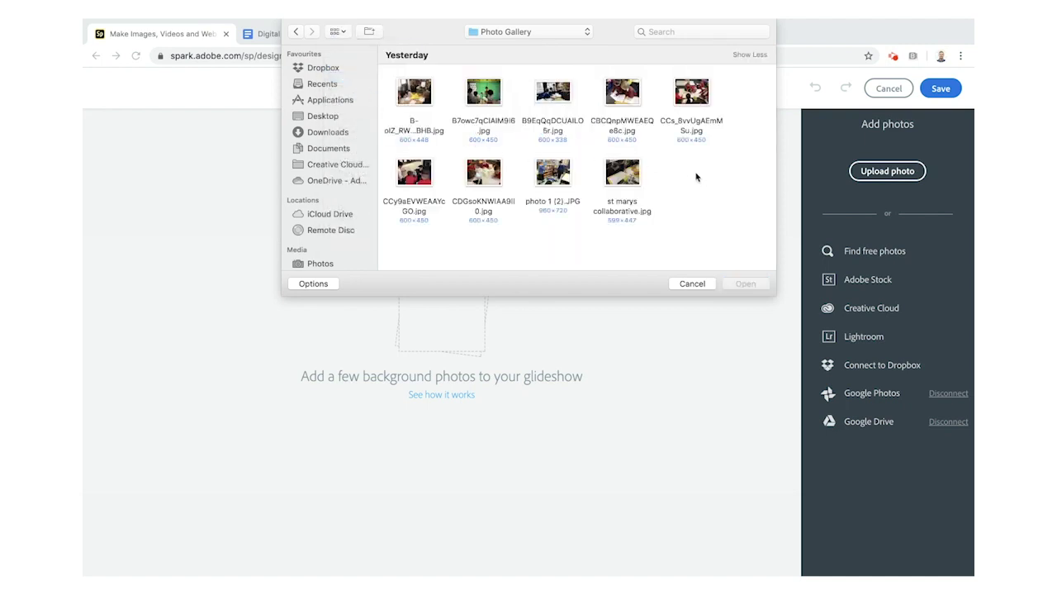
click(692, 93)
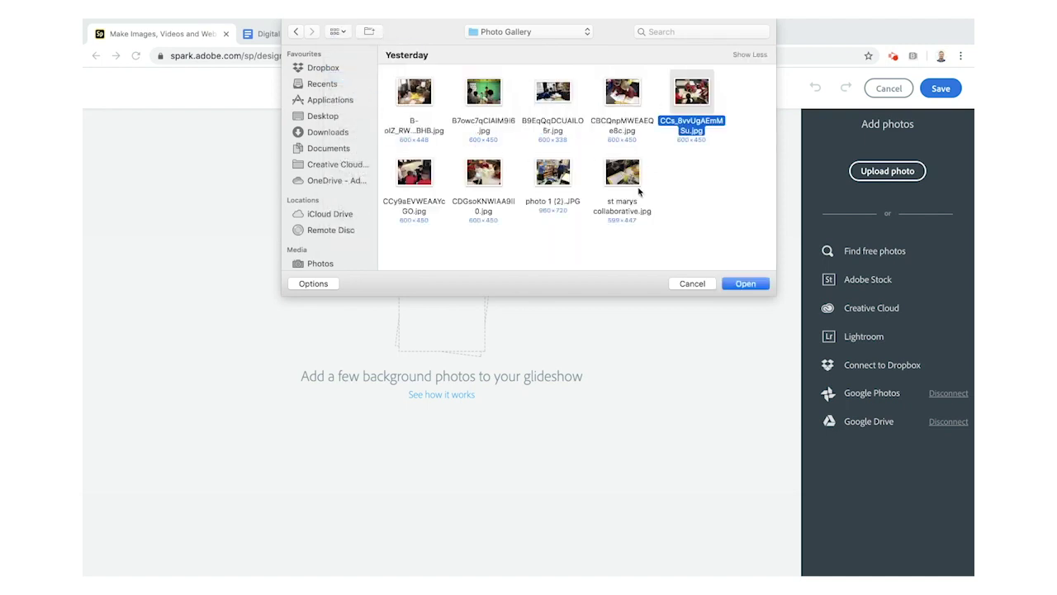
super+click(627, 175)
super+click(622, 91)
super+click(552, 173)
super+click(483, 91)
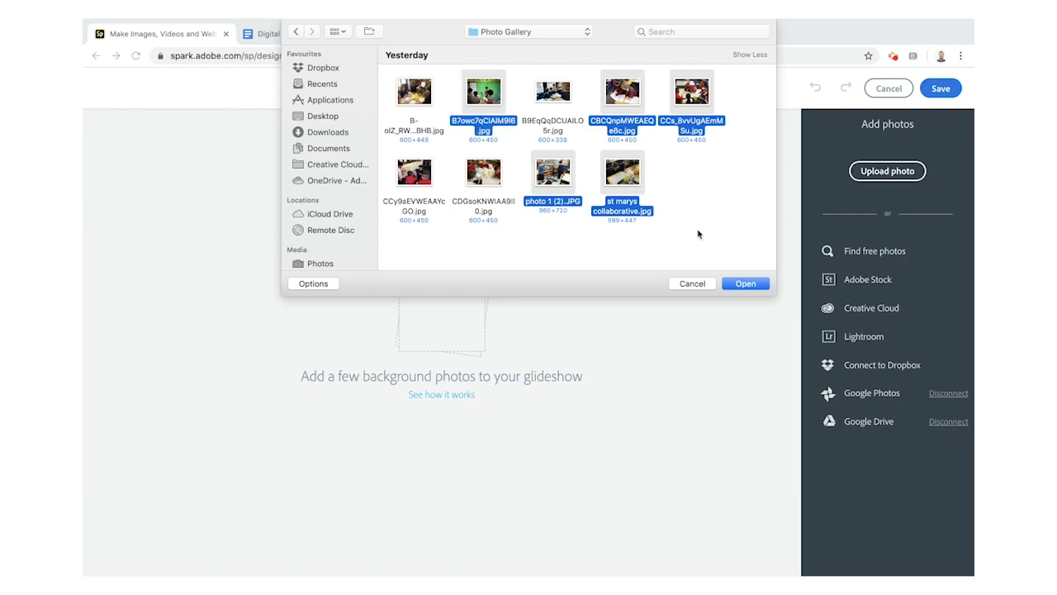
click(743, 283)
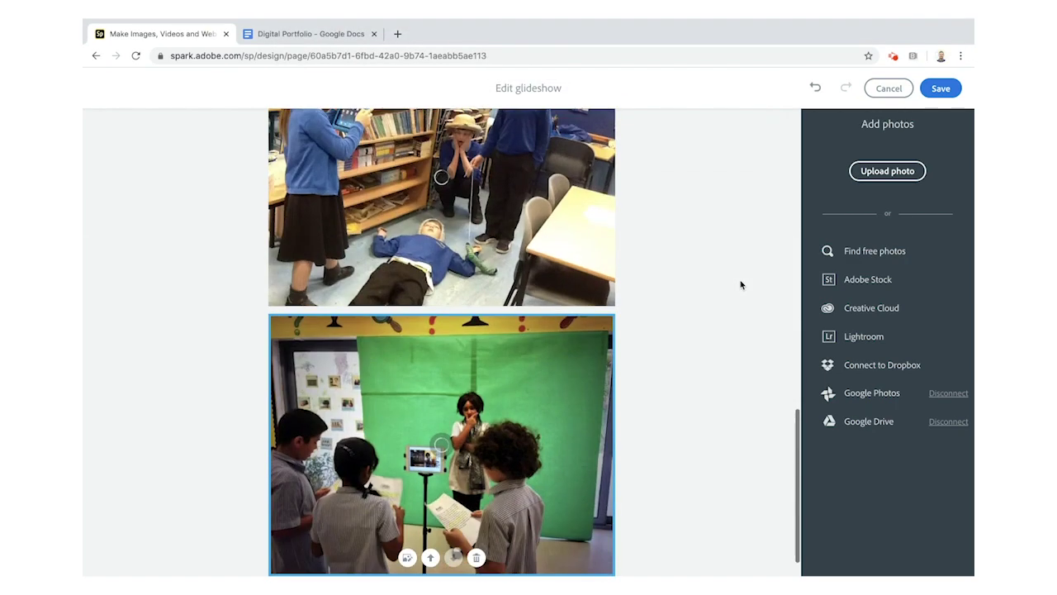
- Move the green-screen photo one place backward, return it to the last place and save the glideshow
click(430, 559)
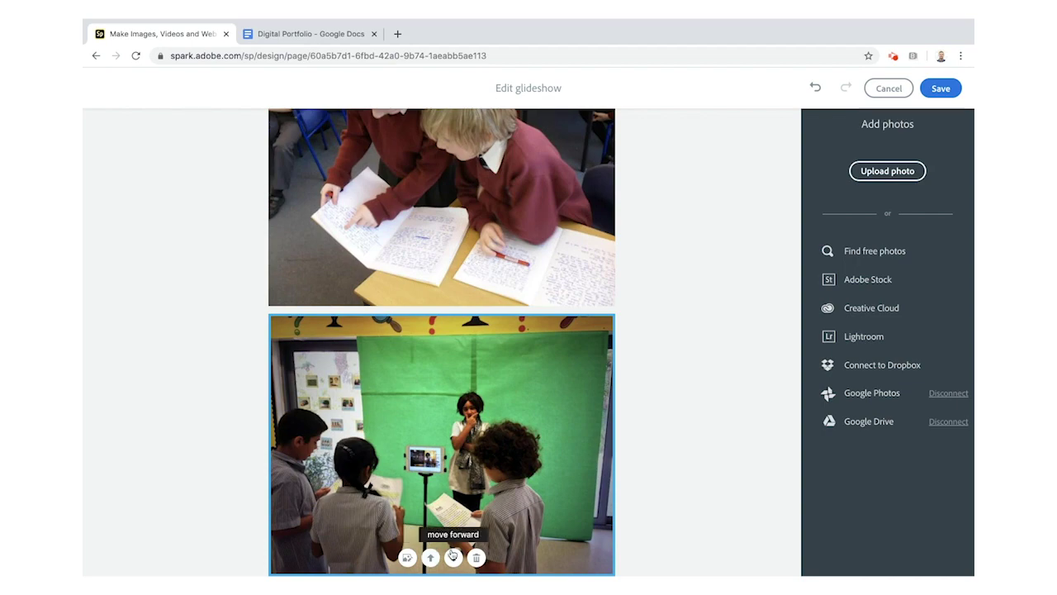
click(453, 557)
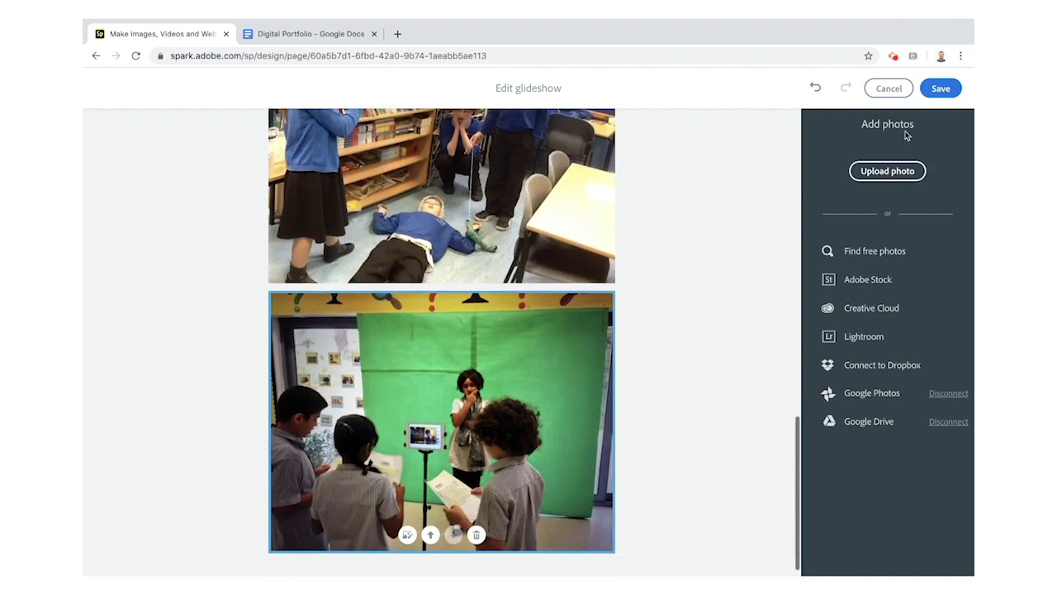
click(937, 91)
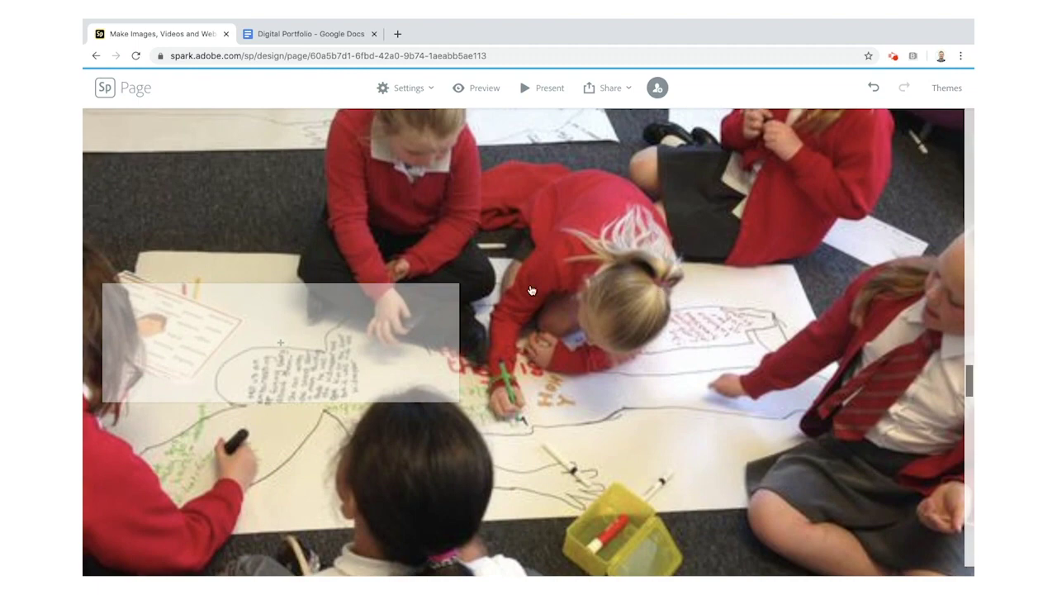
- Review how the glideshow's first photo and its text box scroll on the page, up to the gap below the photo grid
scroll(556, 338, up, 5)
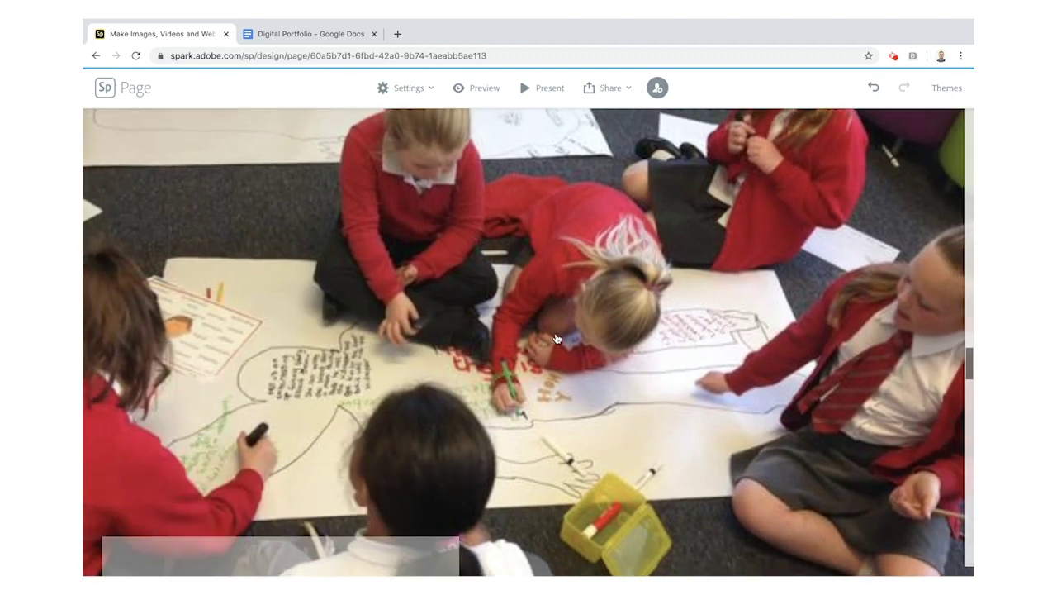
scroll(556, 339, up, 3)
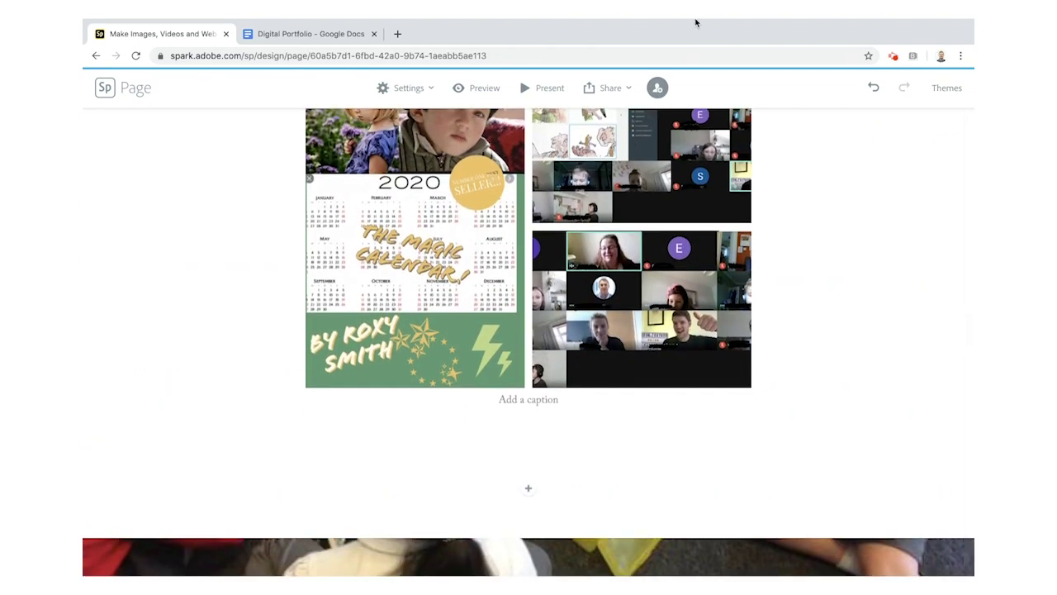
scroll(850, 421, down, 10)
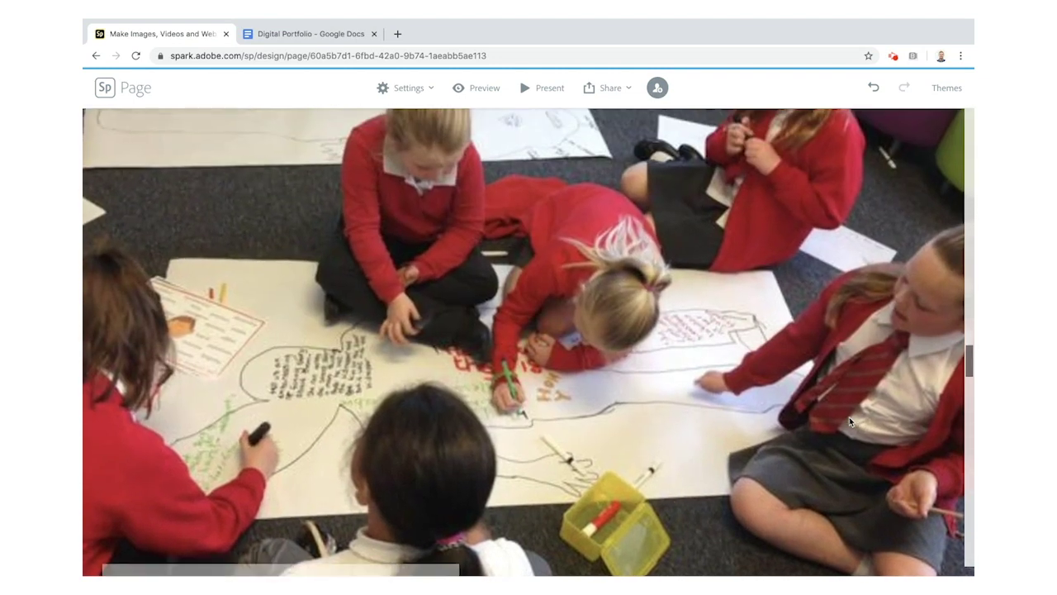
scroll(849, 421, down, 4)
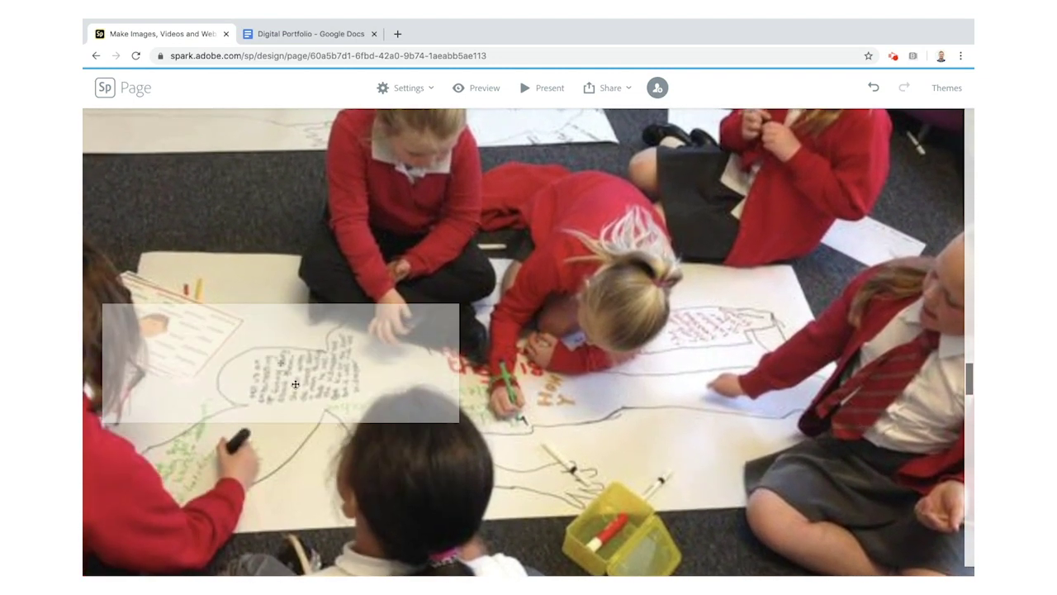
scroll(342, 283, up, 3)
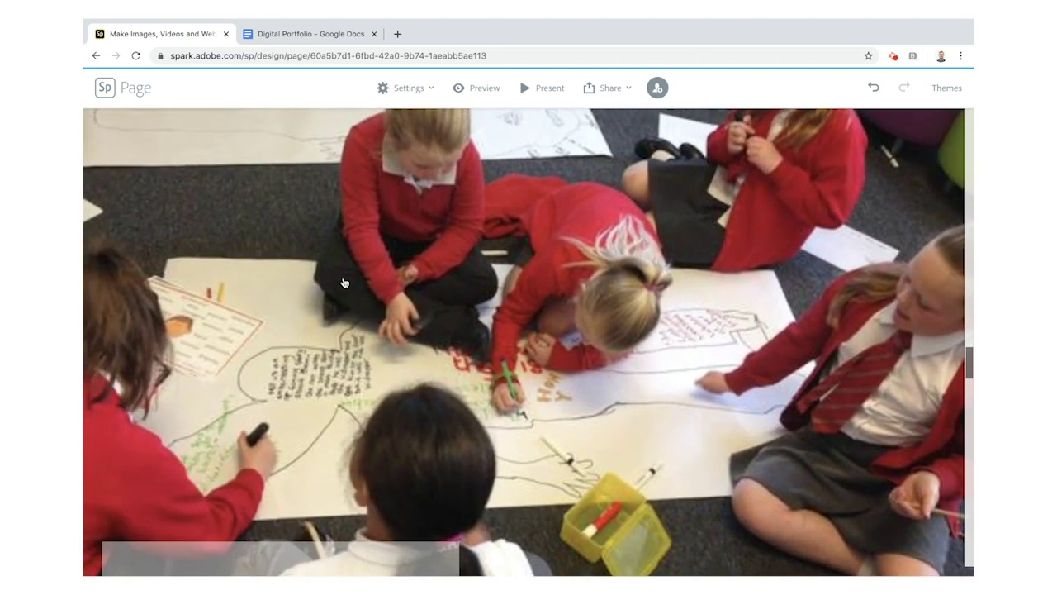
scroll(345, 283, up, 2)
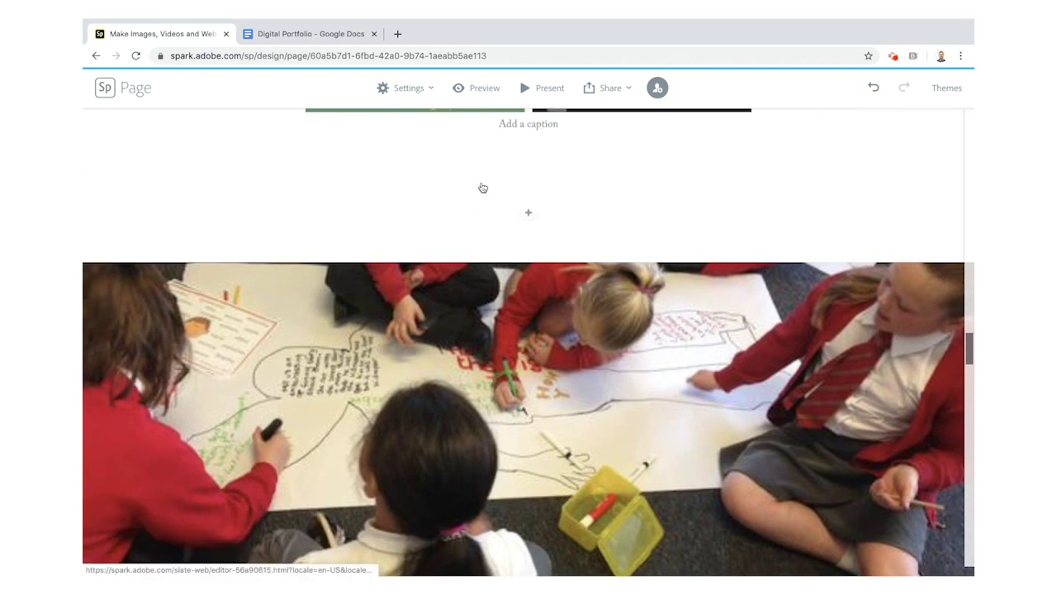
- Add a centred H1 heading "My Ideal Classroom" between the photo grid and the glideshow, using the title from the Google Docs document
click(305, 34)
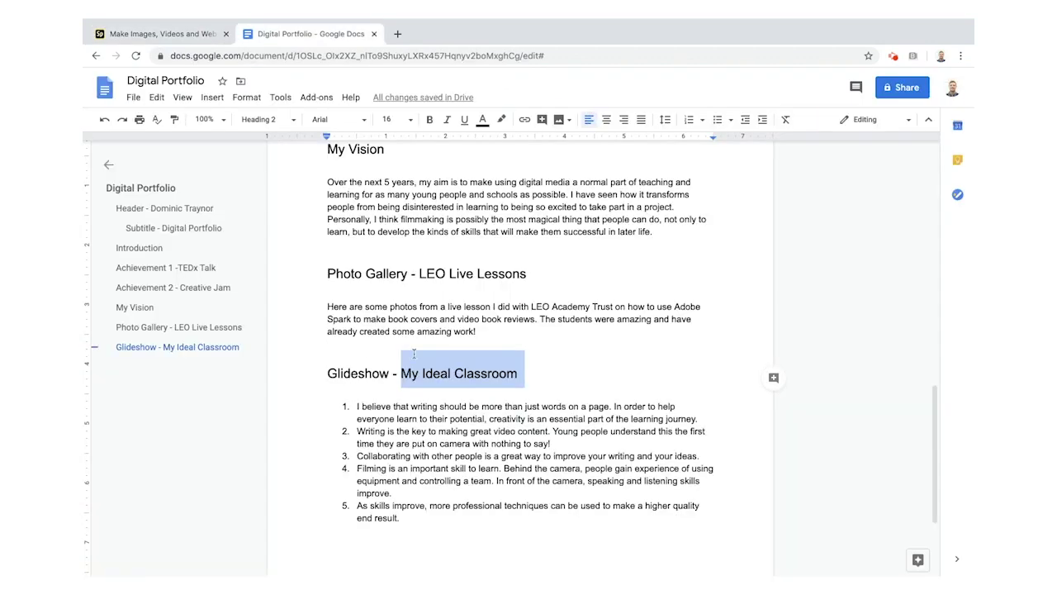
click(183, 37)
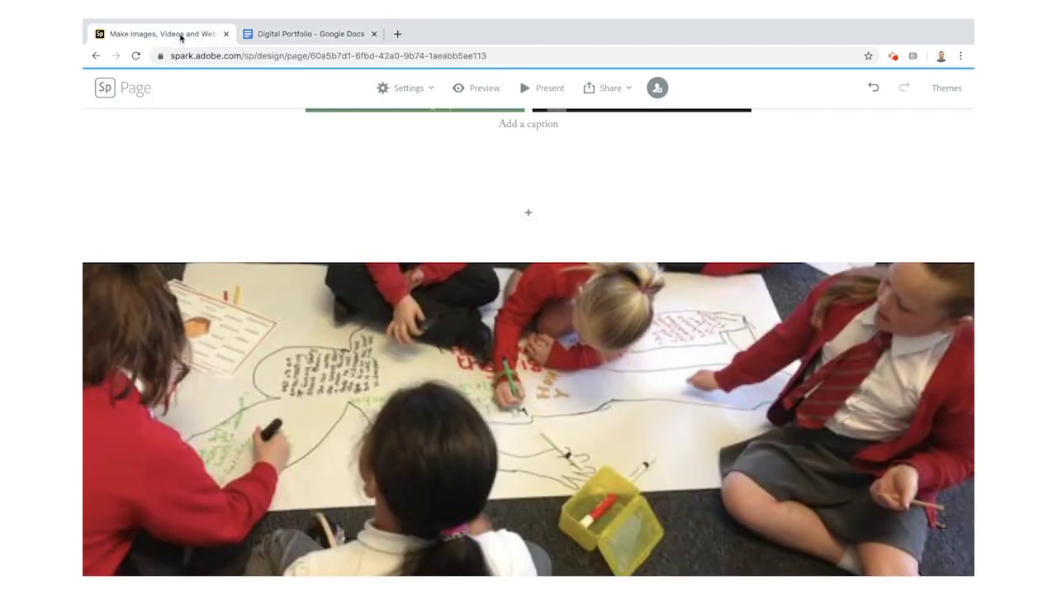
click(529, 214)
click(441, 172)
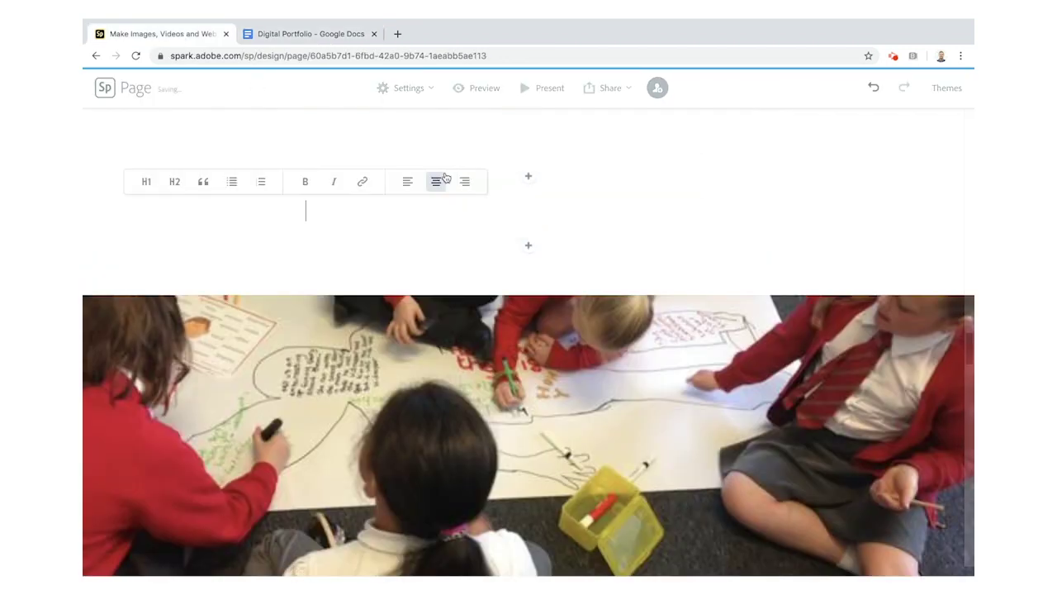
click(148, 178)
text(MY IDEAL CLASSROOM)
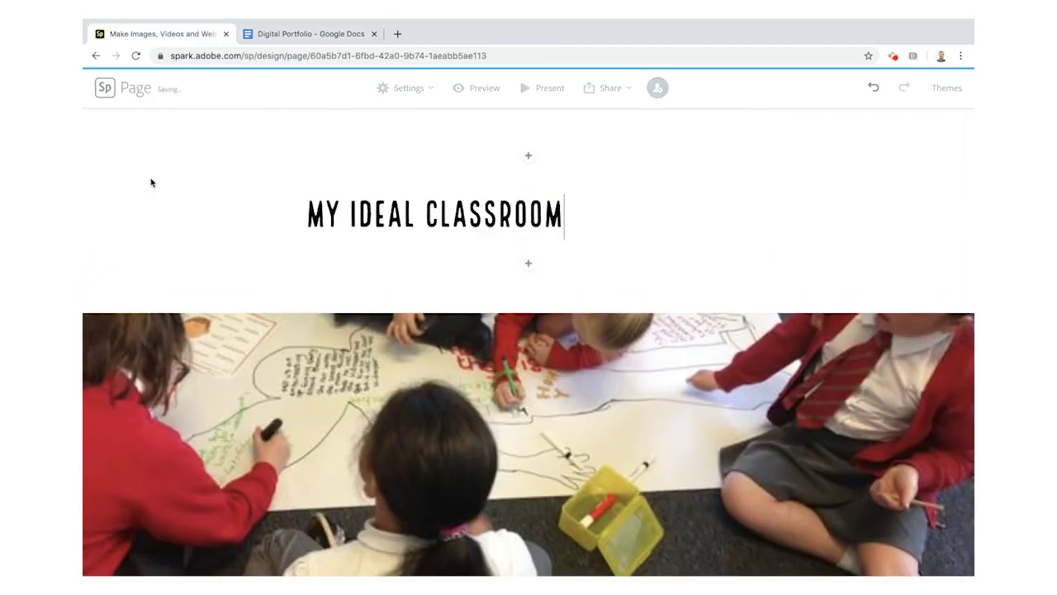
click(421, 215)
click(554, 175)
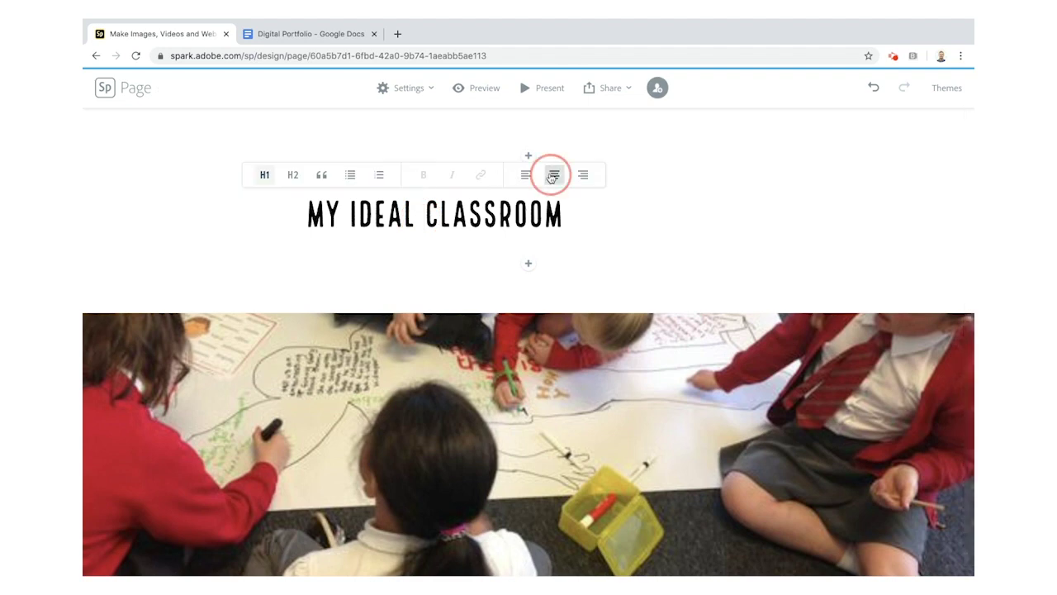
- Caption the glideshow's first photo with list item 1 from the Google Docs document, starting "I believe that writing should be more than just words"
scroll(438, 414, down, 5)
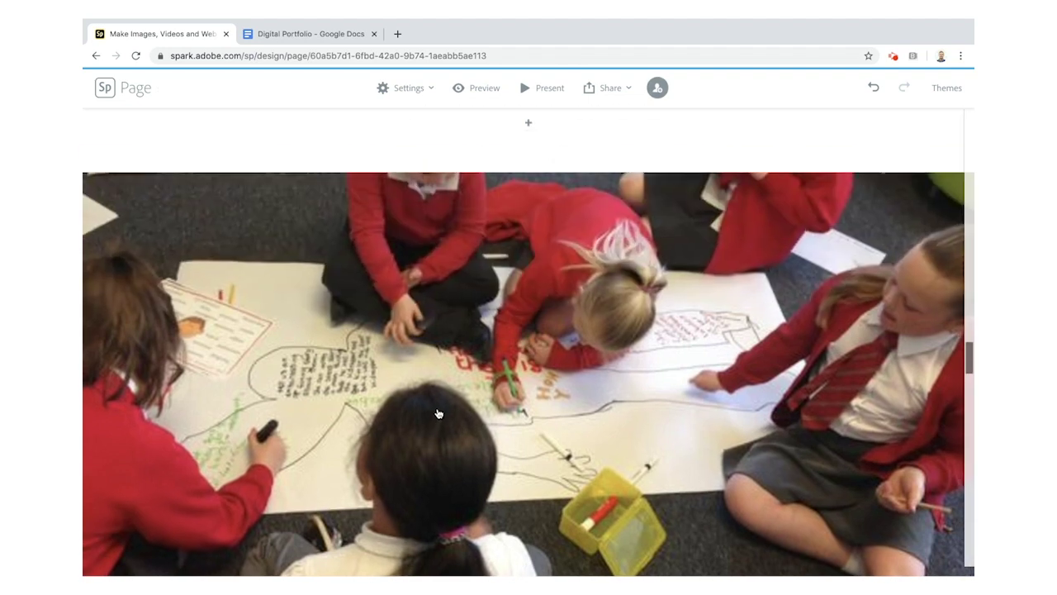
drag(347, 545, 347, 368)
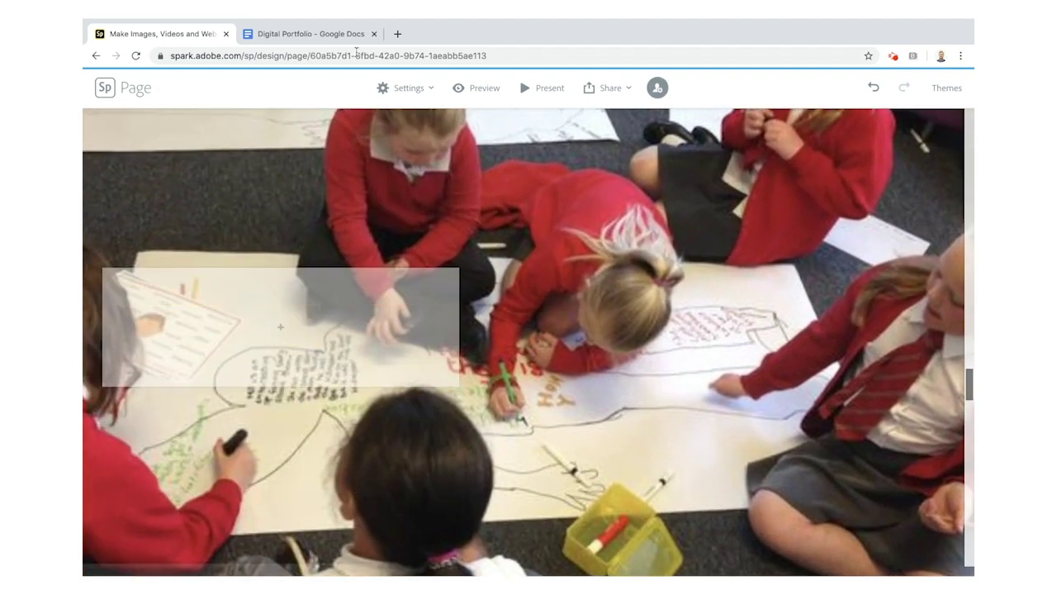
click(310, 36)
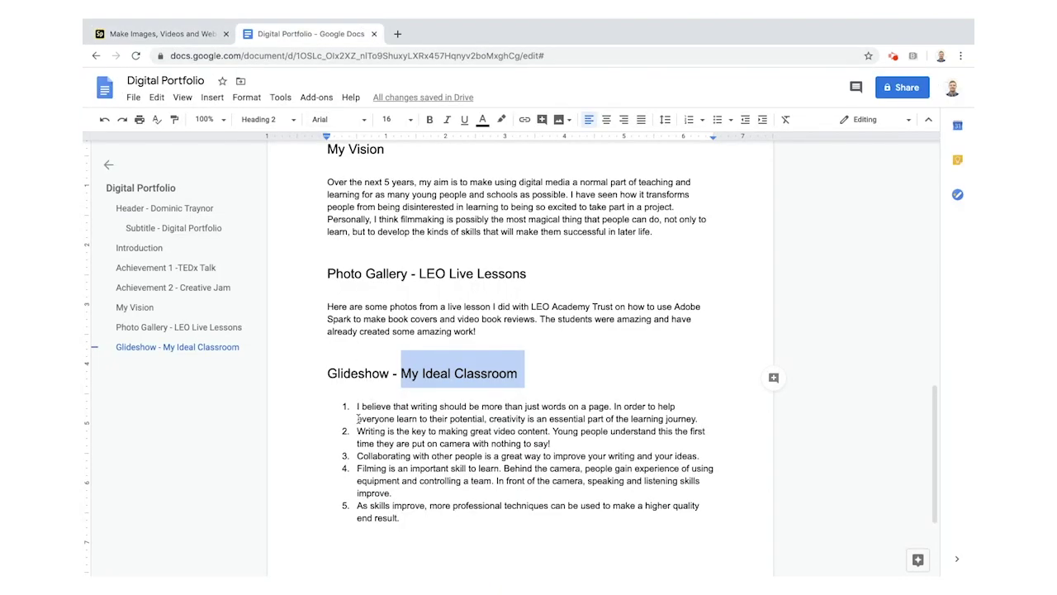
drag(357, 408, 703, 419)
key(ctrl+c)
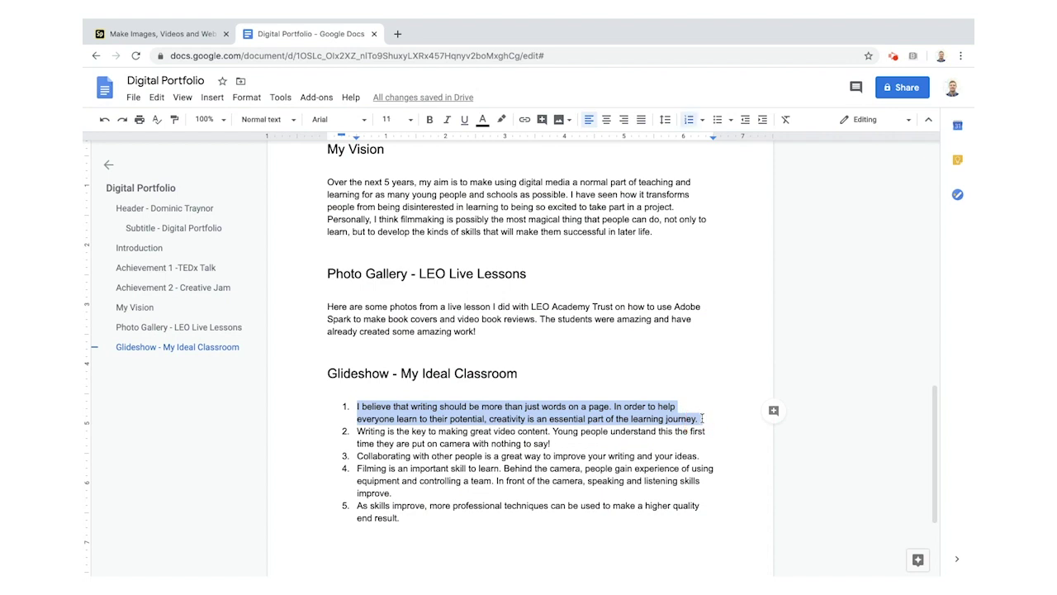
click(177, 27)
click(281, 327)
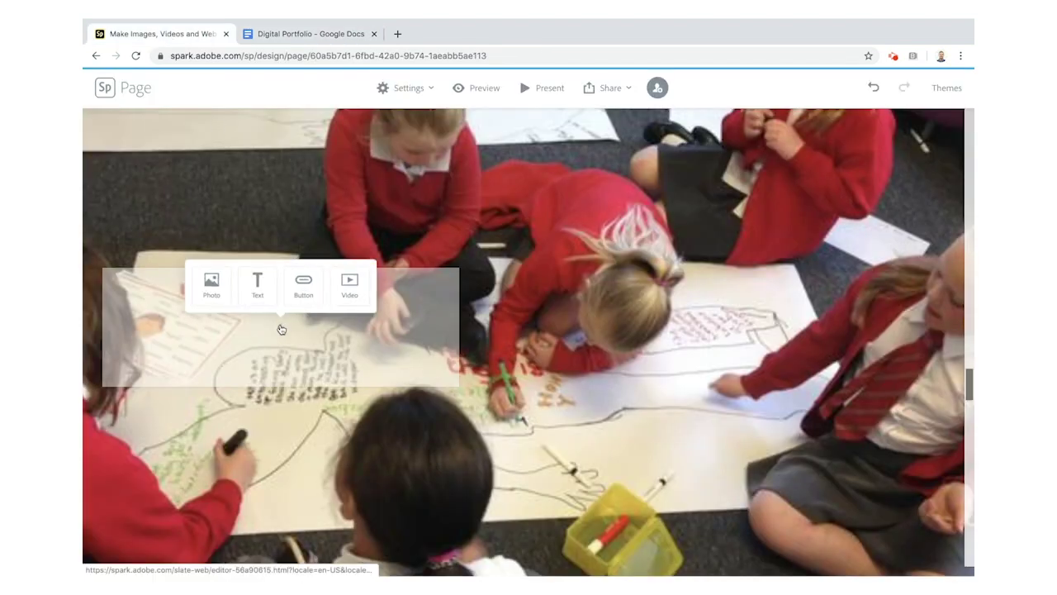
click(261, 287)
key(ctrl+v)
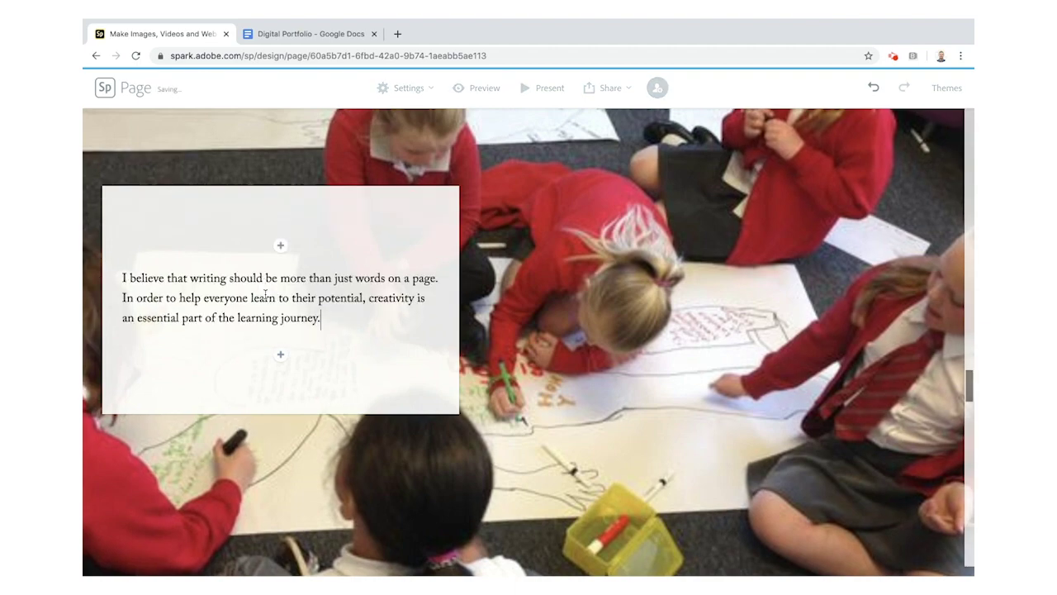
- Copy list item 2, "Writing is the key to making great video content...", from Google Docs into a text caption on the glideshow's second photo
click(294, 34)
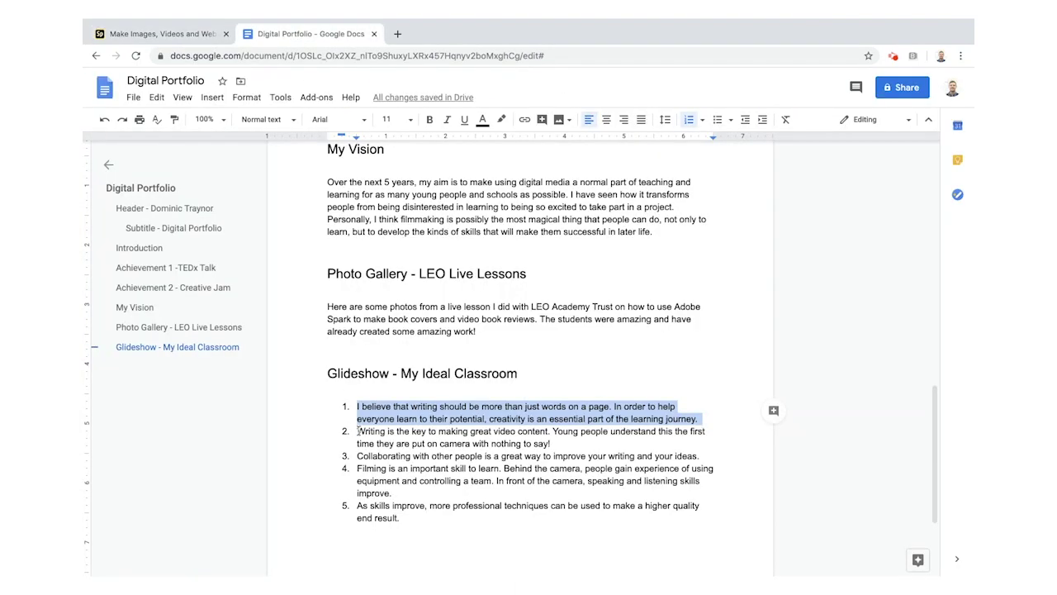
drag(358, 431, 552, 443)
key(ctrl+c)
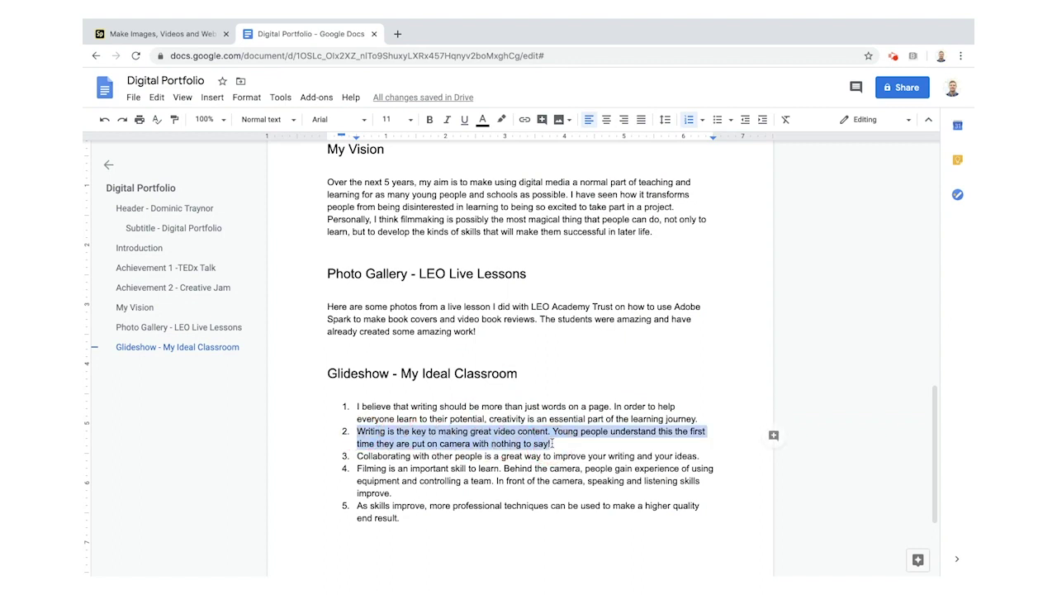
click(157, 34)
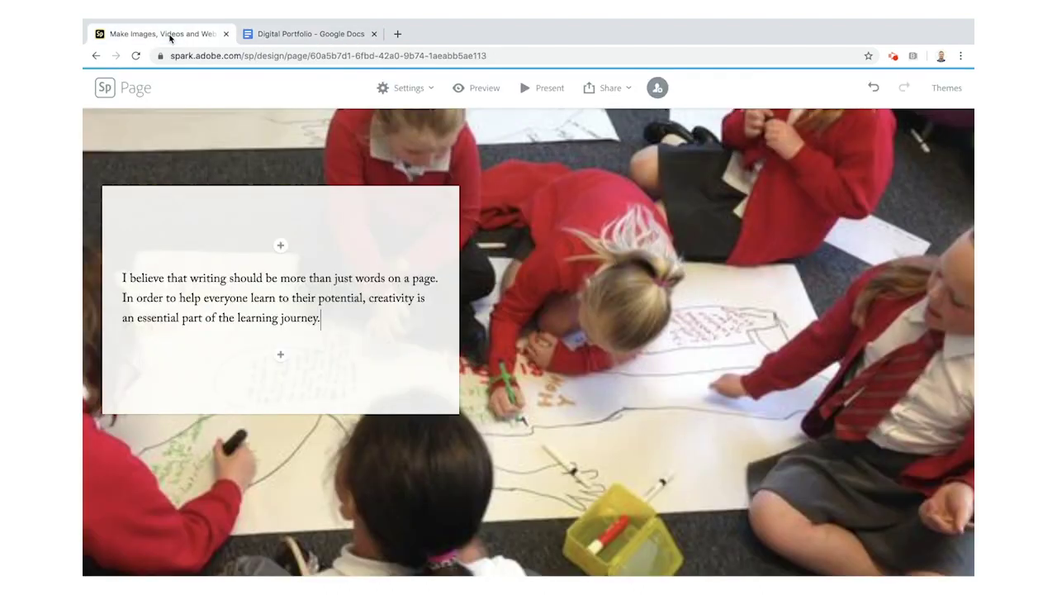
scroll(605, 233, down, 5)
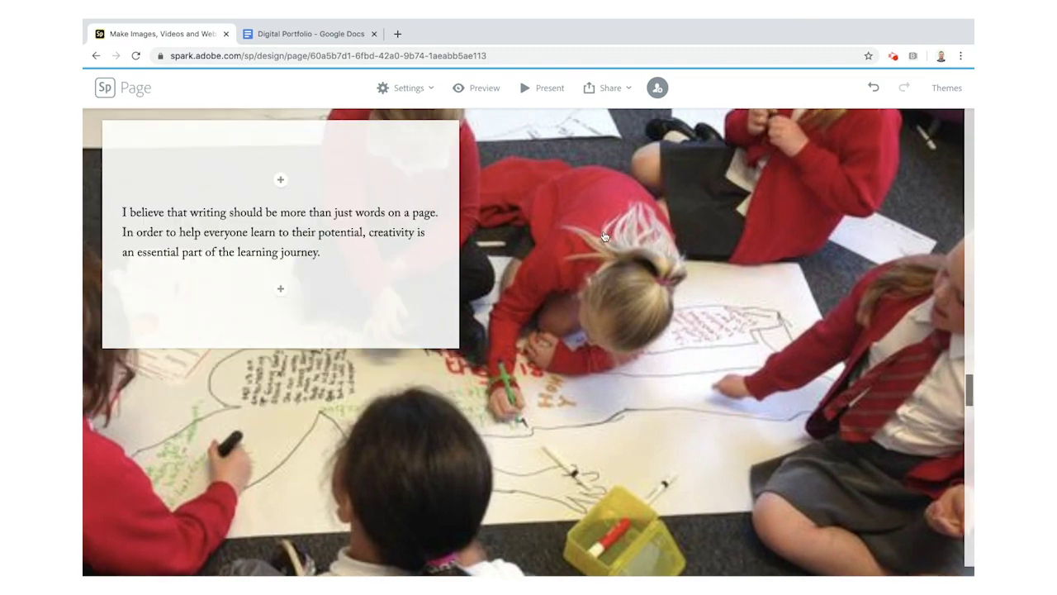
scroll(603, 236, down, 3)
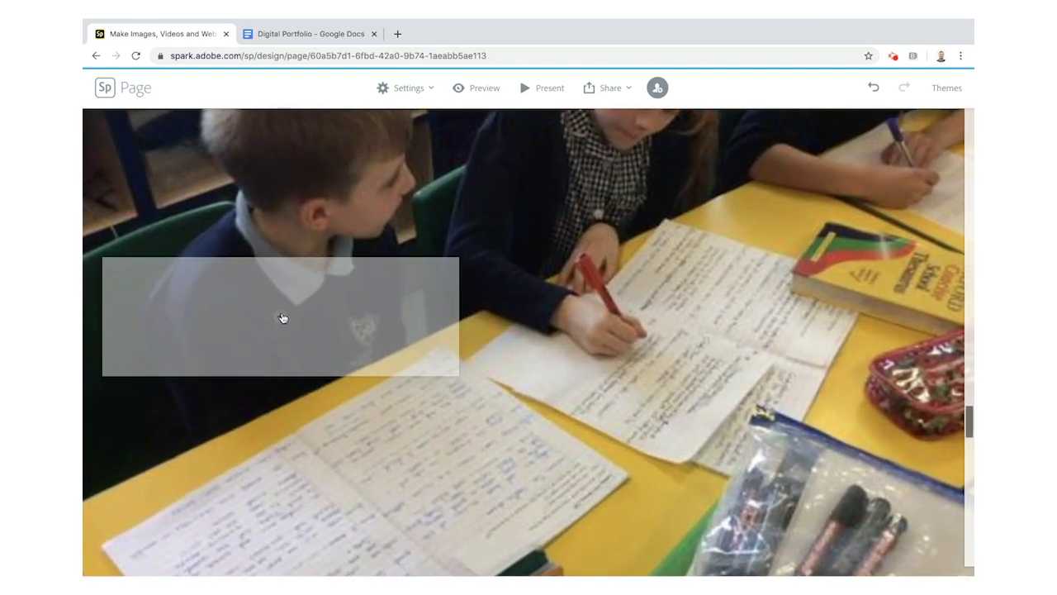
click(282, 318)
click(256, 279)
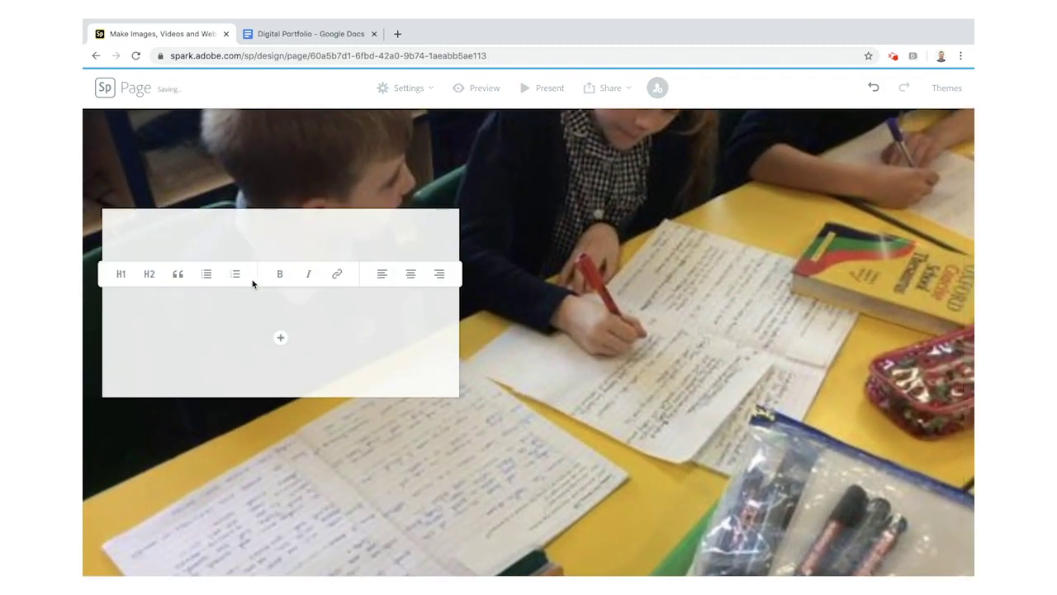
key(ctrl+v)
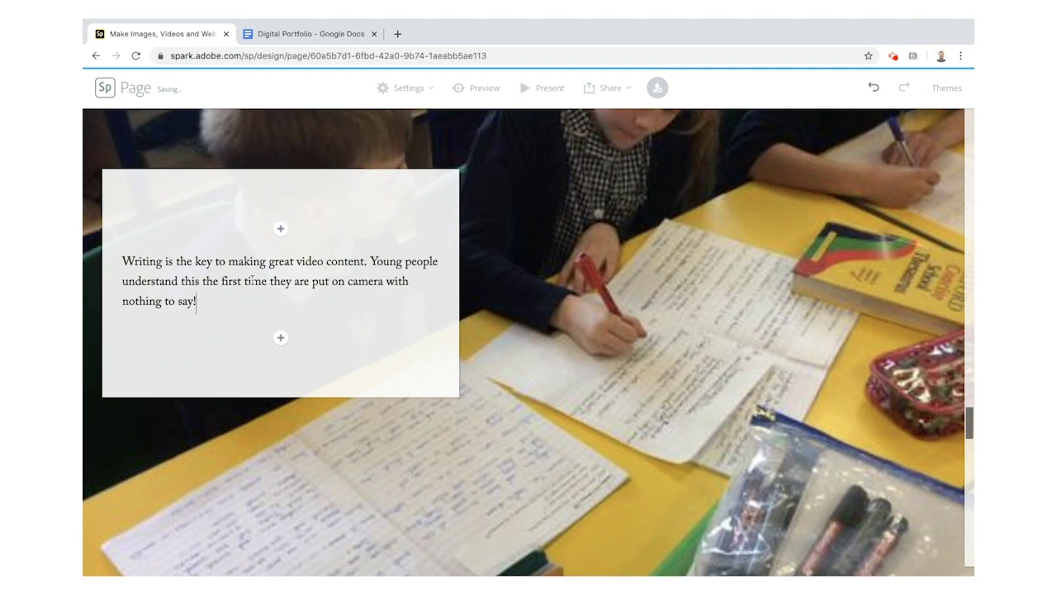
- Add document list item 3, "Collaborating with other people is a great way to improve your writing and your ideas.", as text on the third photo
click(289, 38)
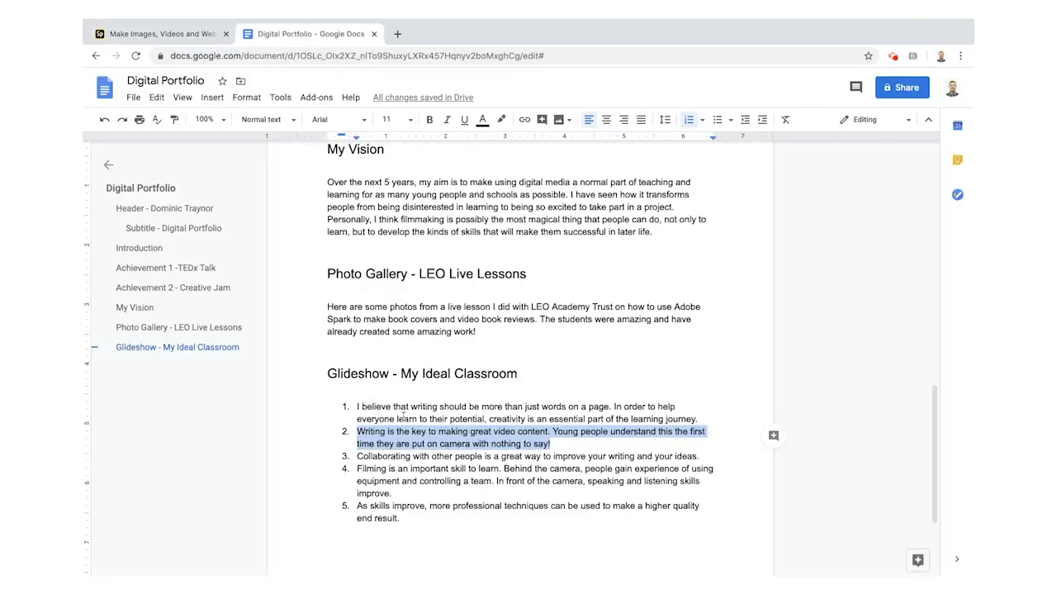
drag(357, 456, 700, 464)
key(ctrl+c)
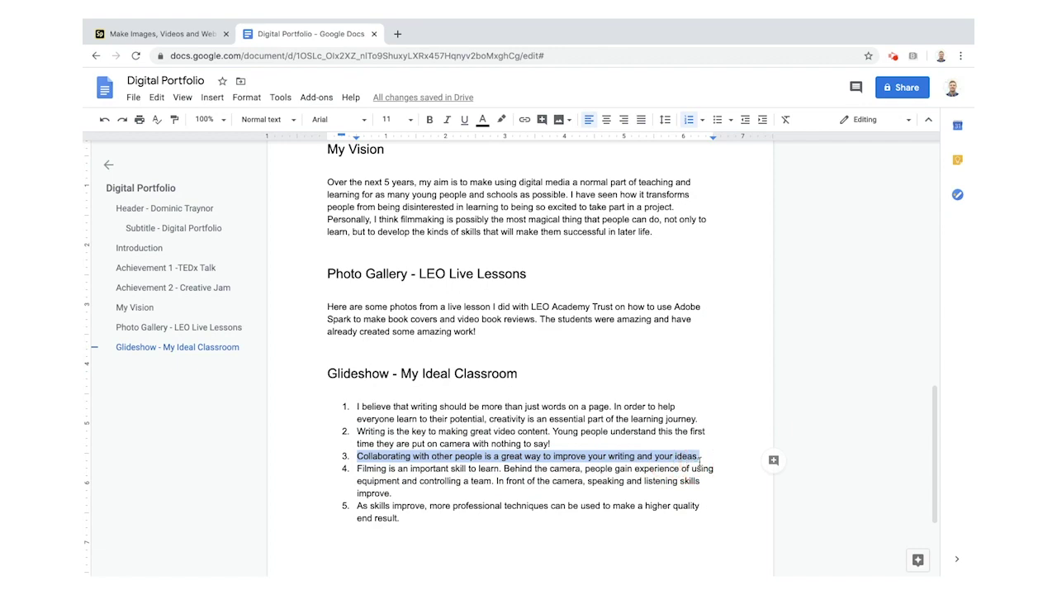
click(129, 31)
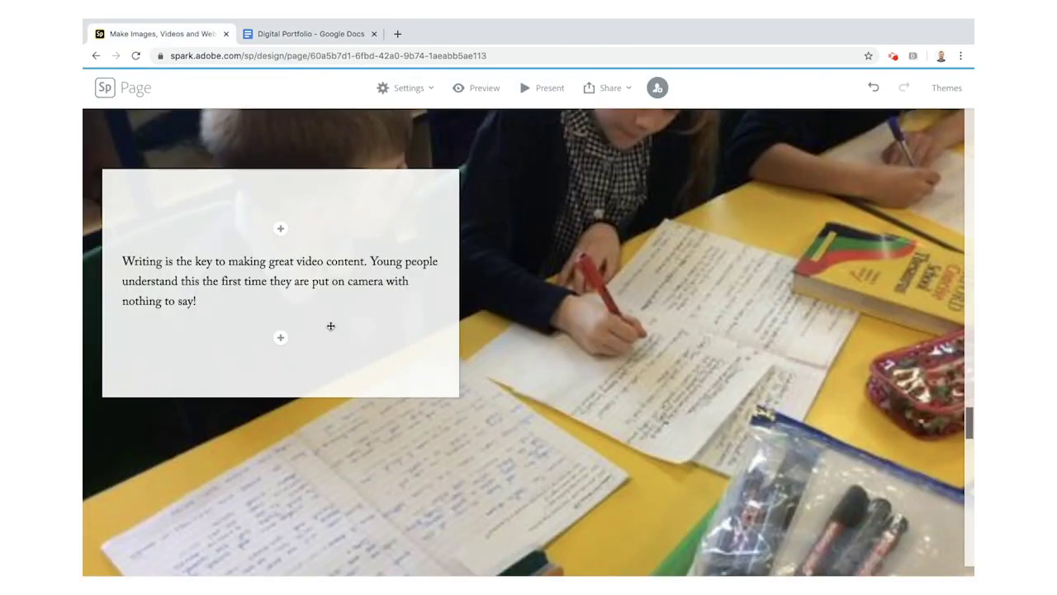
scroll(331, 325, down, 5)
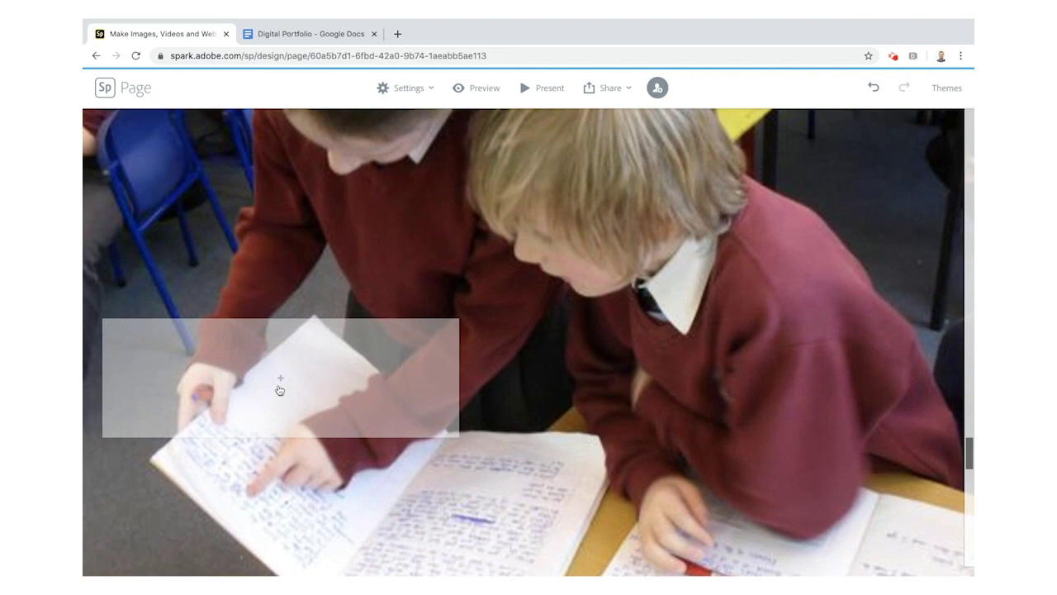
click(280, 382)
click(259, 336)
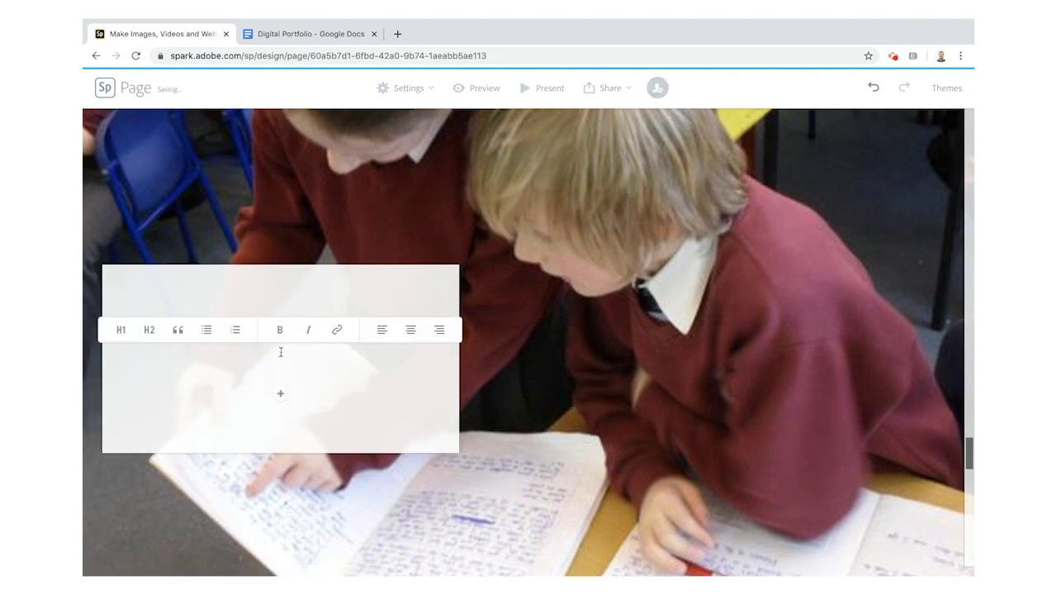
key(ctrl+v)
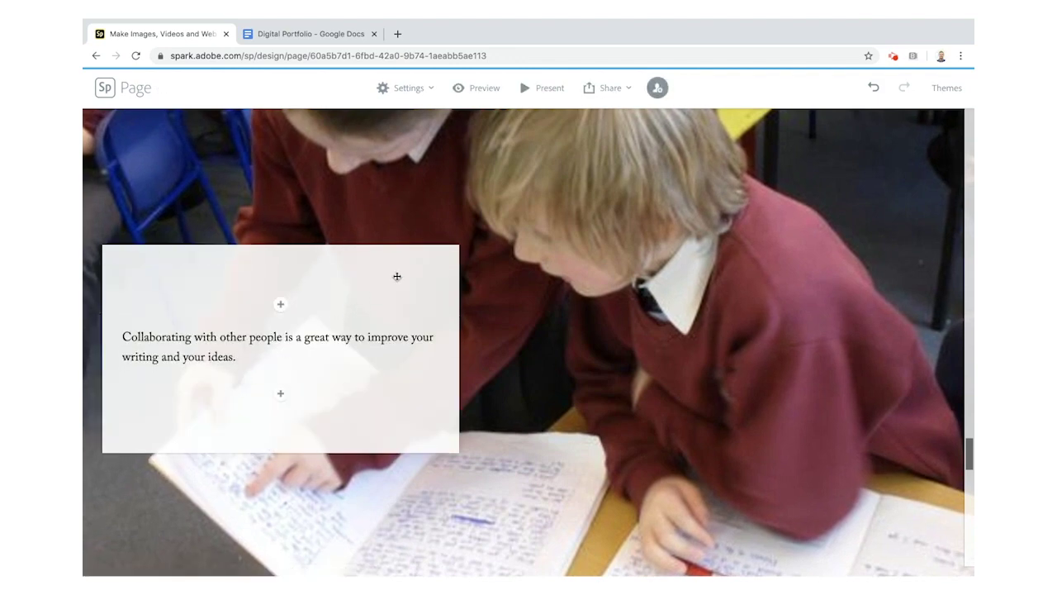
- Move the third photo's caption to the right side of the photo and the second photo's caption to the centre
click(408, 272)
click(612, 257)
drag(612, 256, 866, 196)
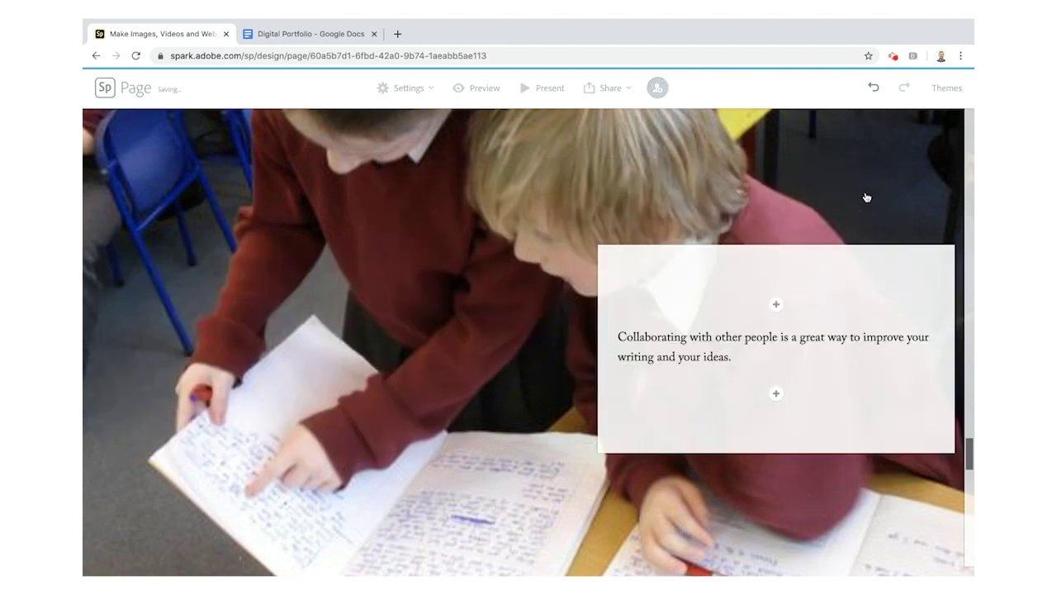
scroll(661, 336, up, 10)
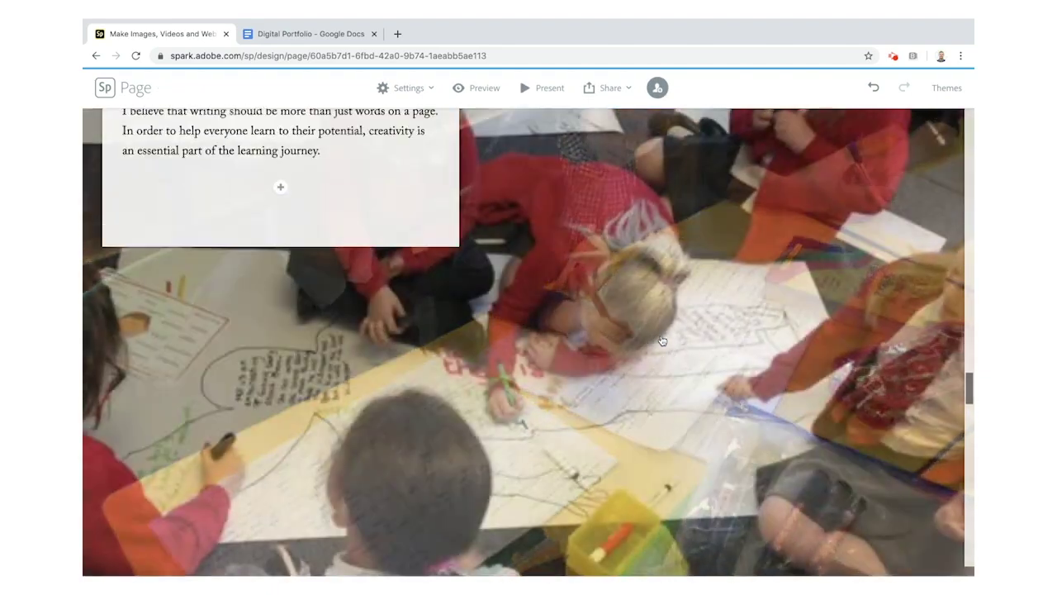
scroll(661, 340, down, 5)
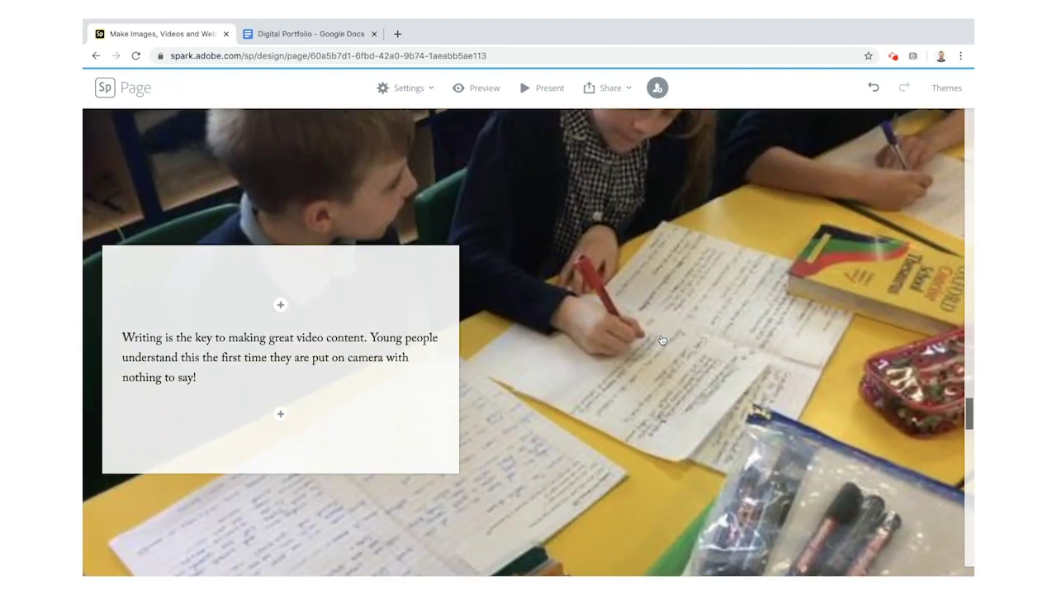
drag(277, 260, 518, 259)
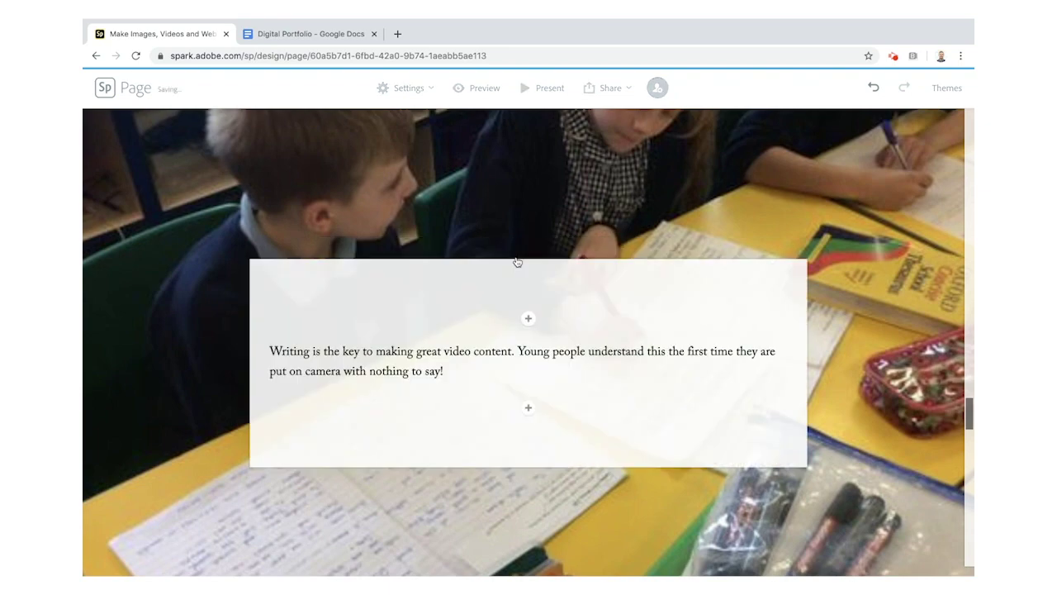
- Caption the fourth glideshow photo, the classroom filming scene, with document list item 4, starting "Filming is an important skill to learn."
scroll(567, 335, down, 8)
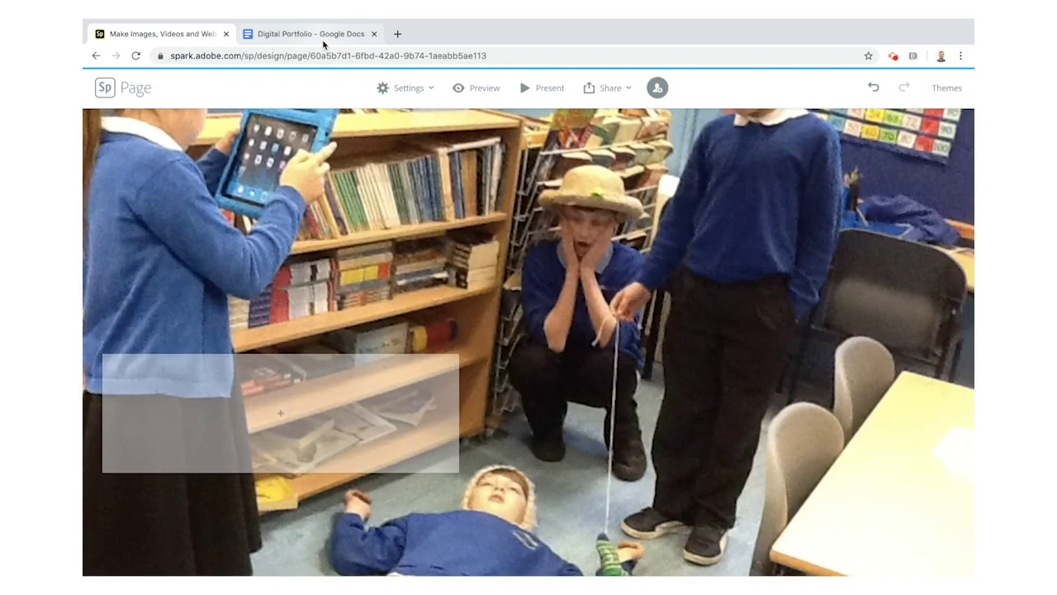
click(323, 37)
drag(357, 467, 417, 493)
key(ctrl+c)
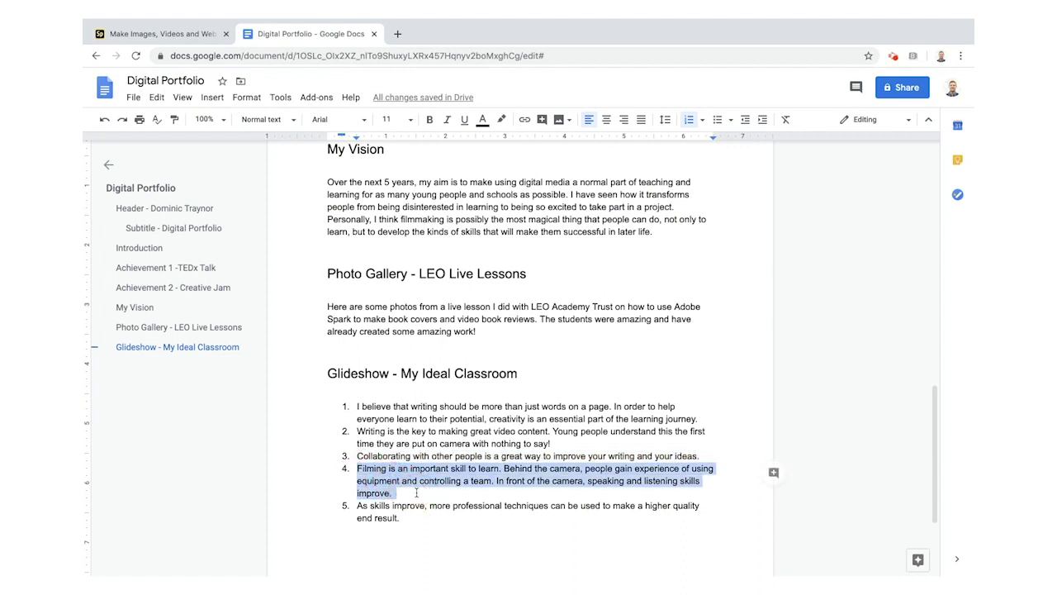
click(146, 36)
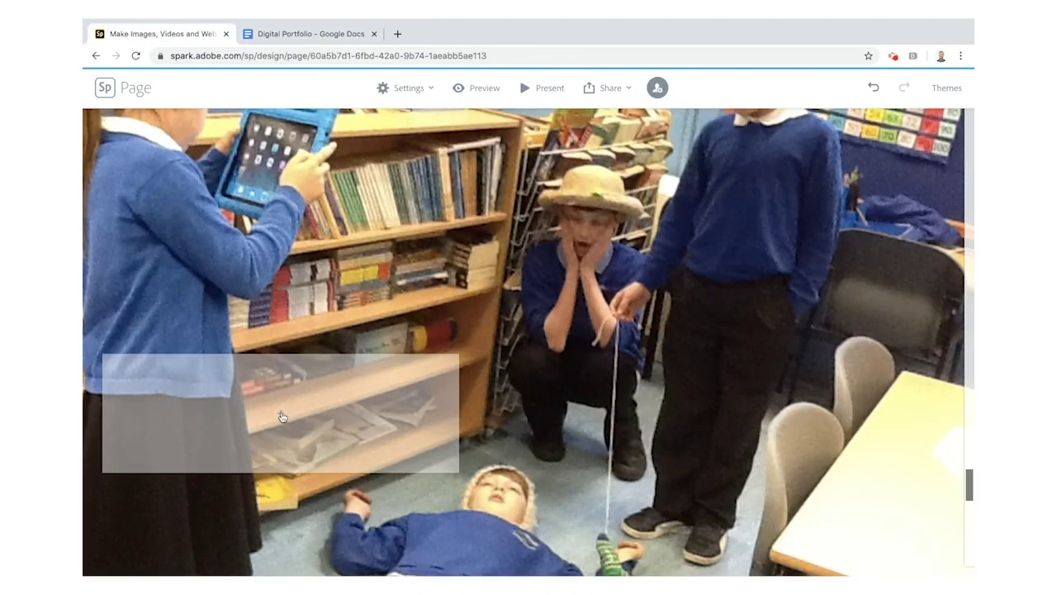
click(281, 414)
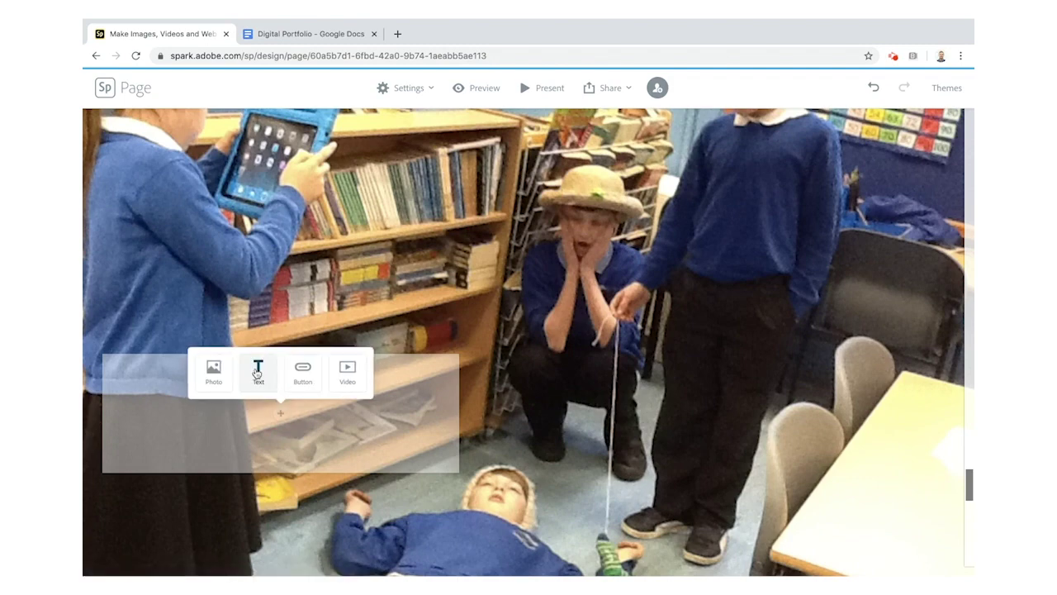
click(256, 372)
key(ctrl+v)
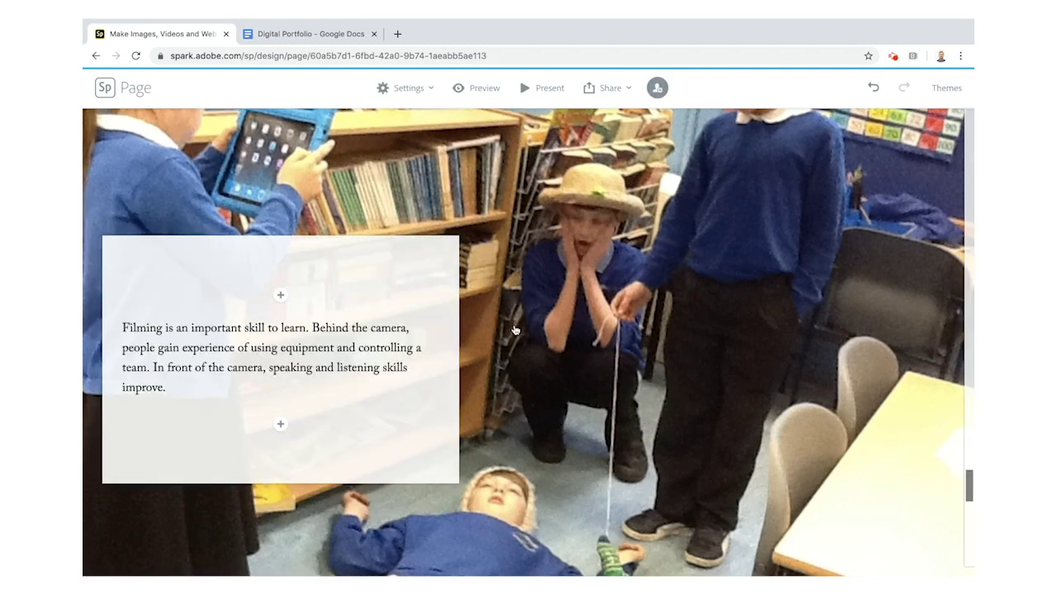
- Caption the green-screen photo with document list item 5, "As skills improve, more professional techniques...", and place the caption on the photo's right side
scroll(514, 331, down, 10)
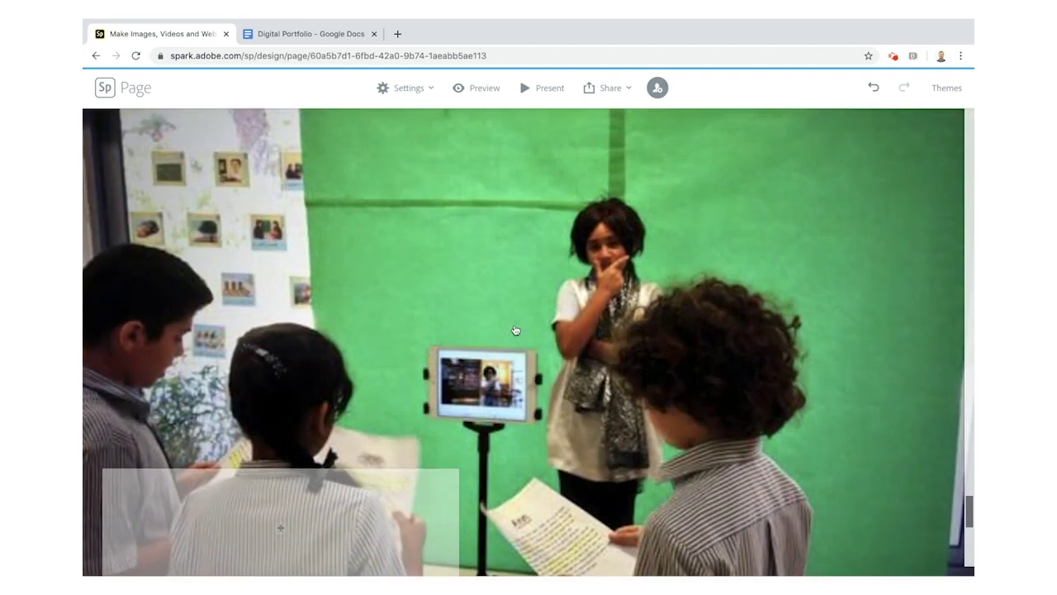
click(314, 40)
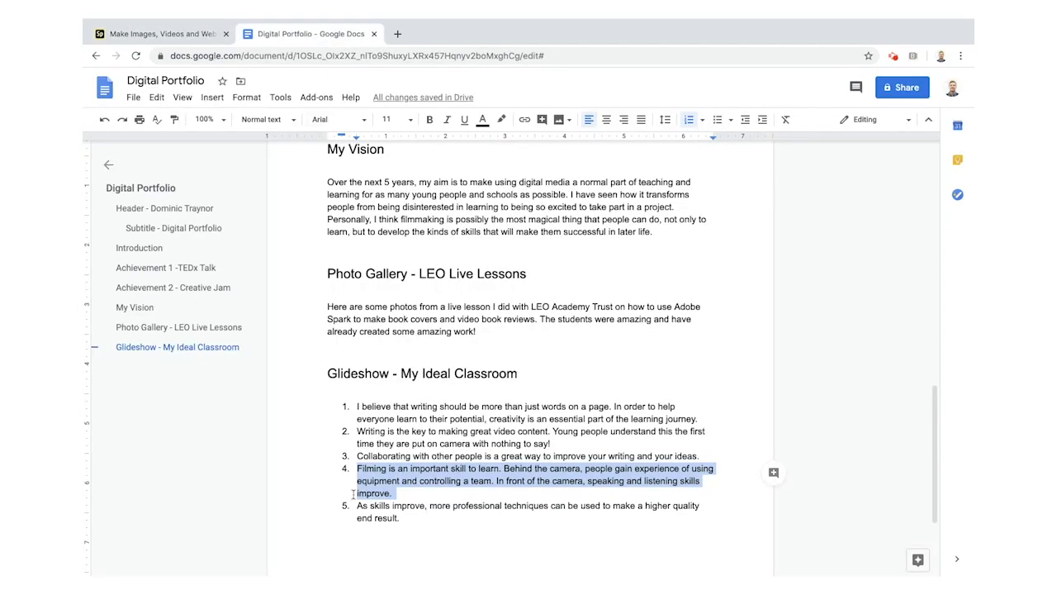
drag(356, 507, 413, 517)
key(ctrl+c)
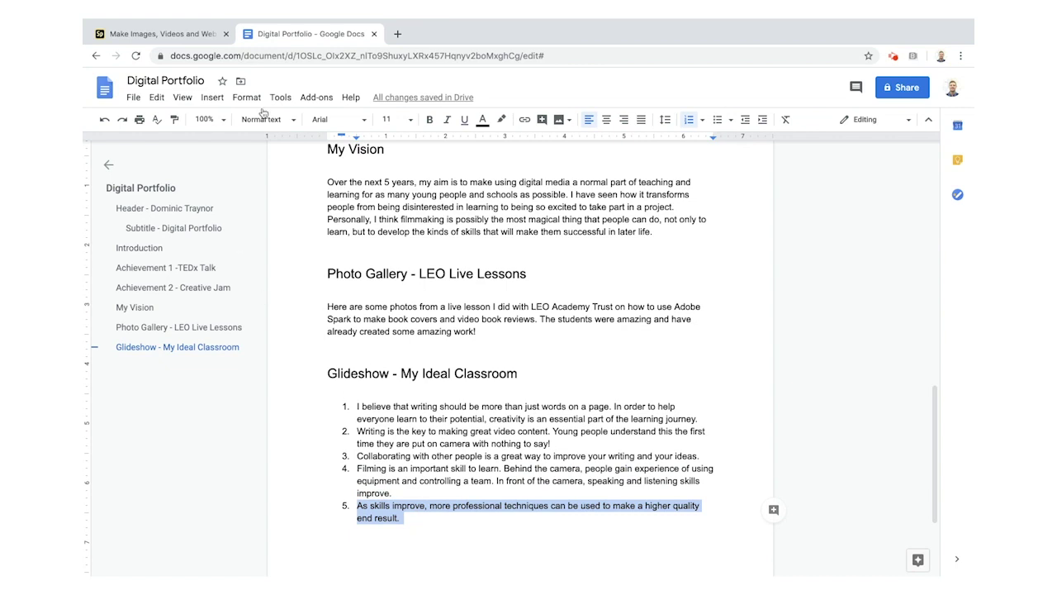
click(192, 33)
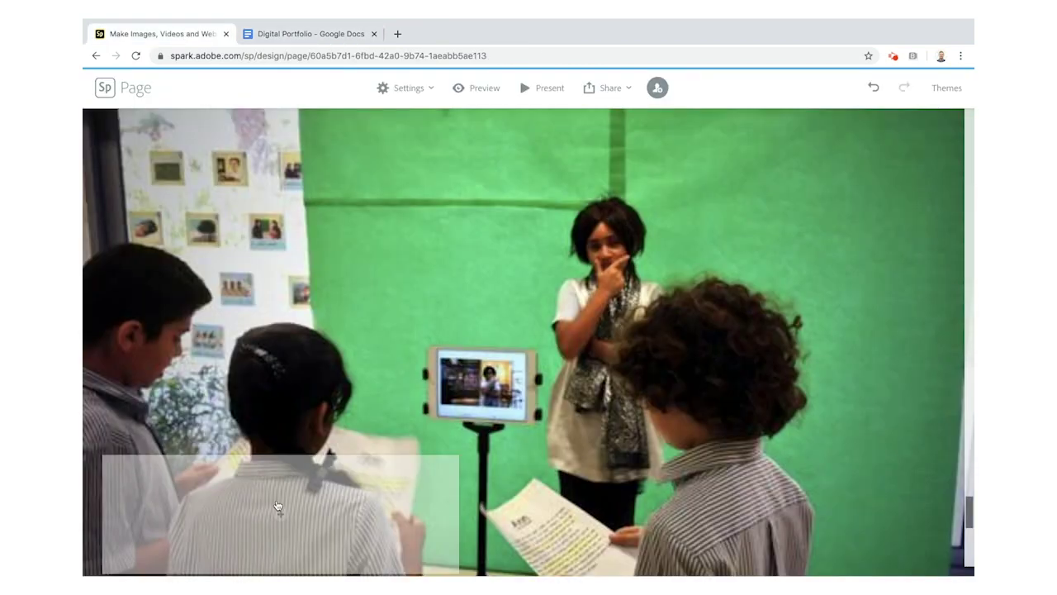
click(278, 507)
click(262, 468)
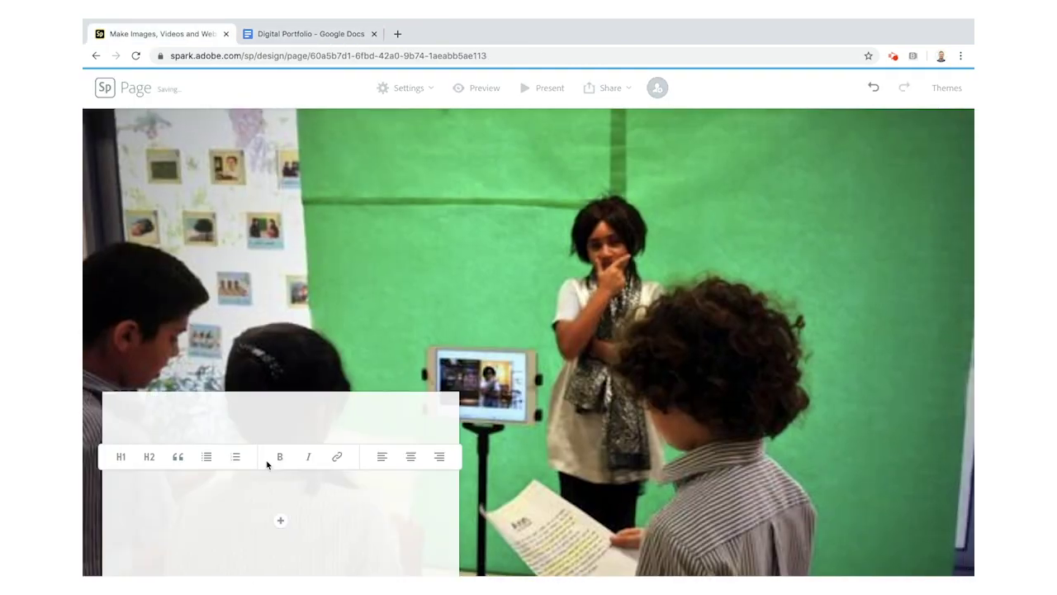
key(ctrl+v)
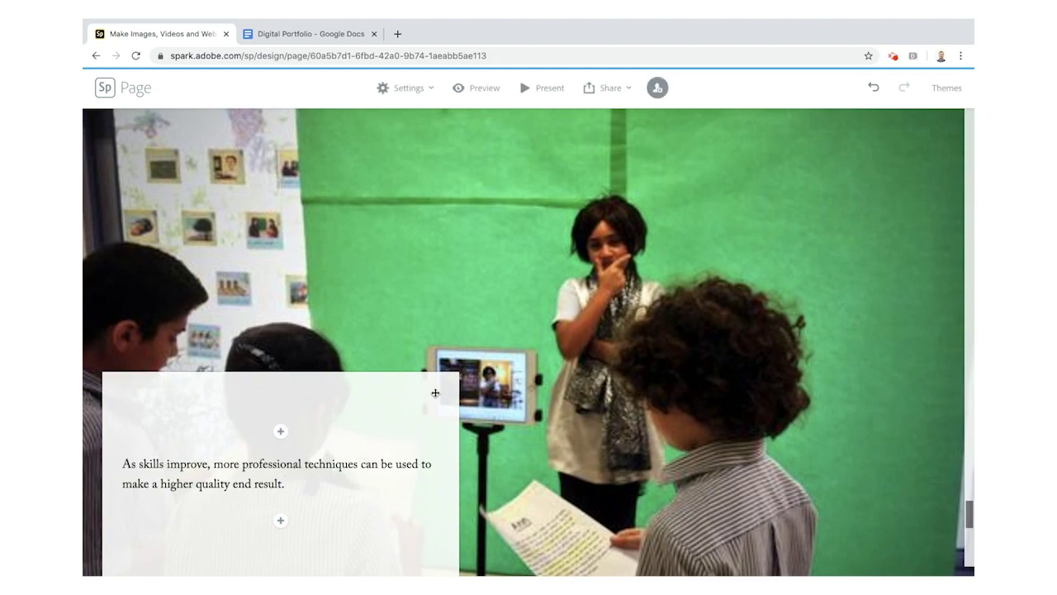
click(512, 340)
drag(440, 387, 894, 164)
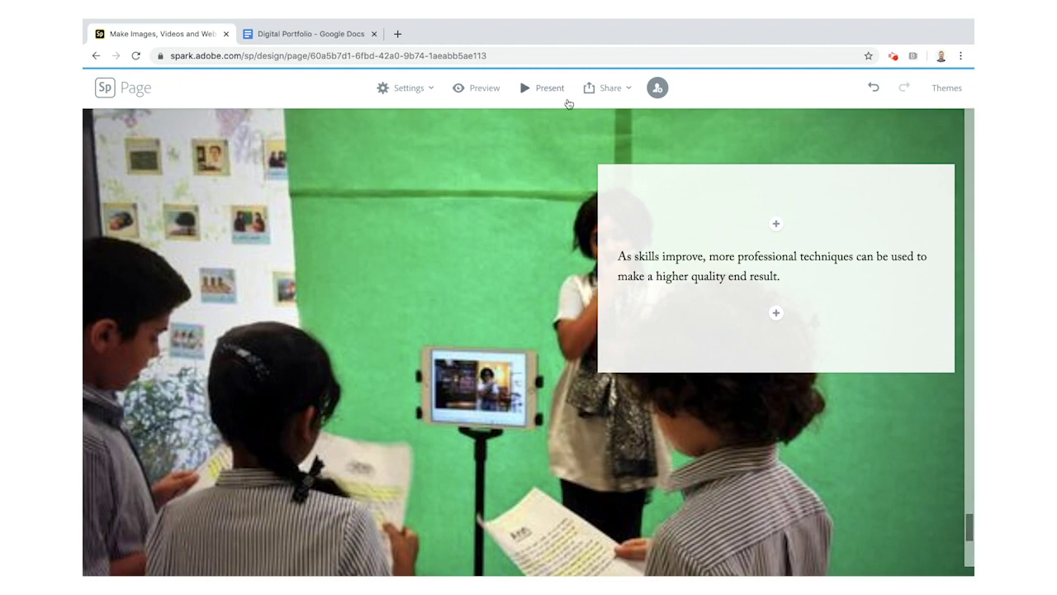
- Preview the page from its title and introduction to the TEDx Talk section, and test-play and close the embedded video
click(477, 97)
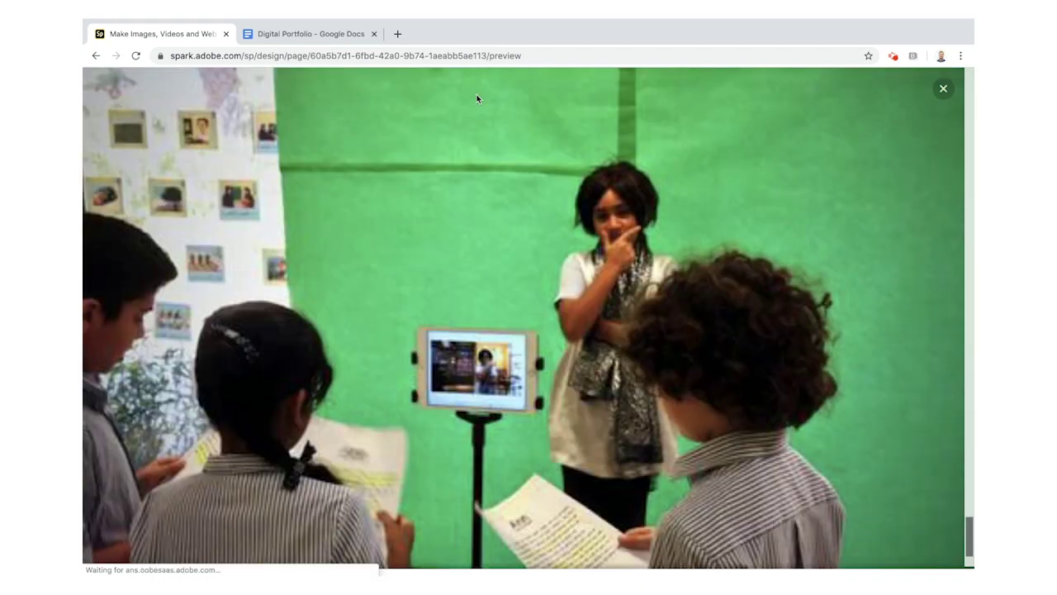
scroll(477, 99, up, 20)
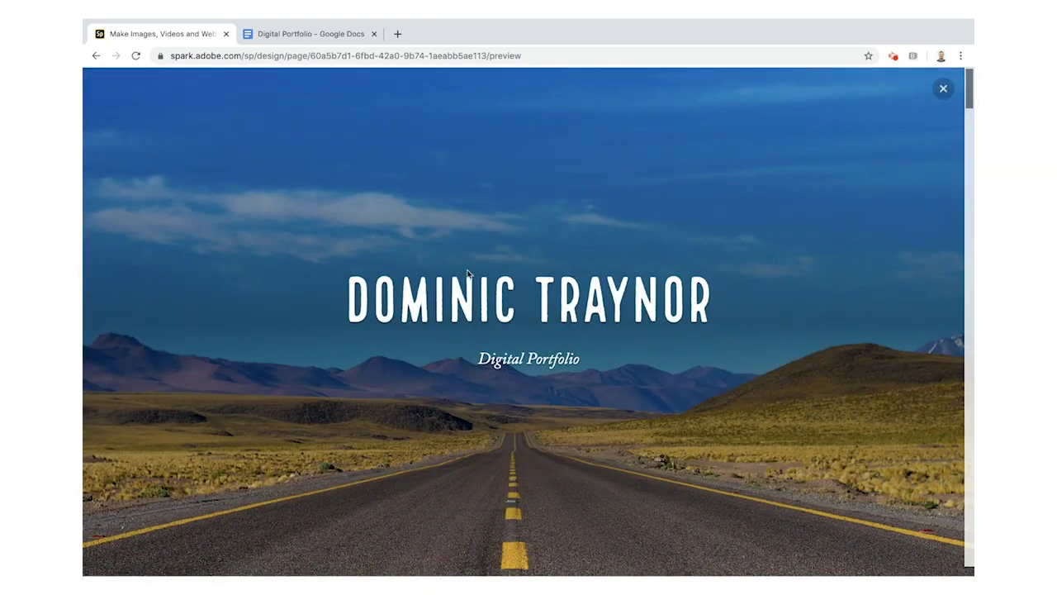
scroll(467, 386, down, 3)
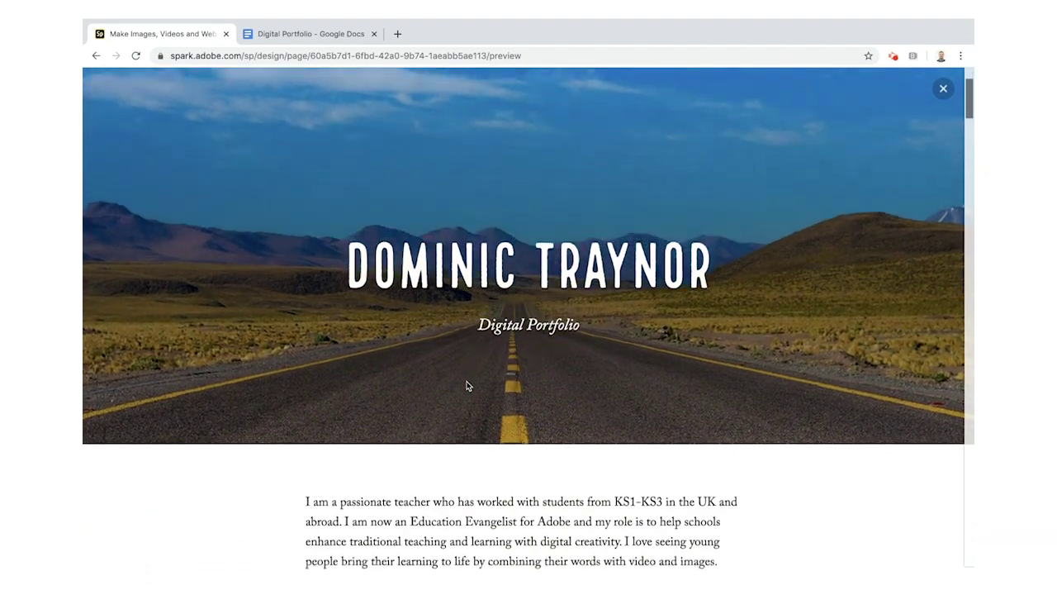
scroll(467, 386, down, 4)
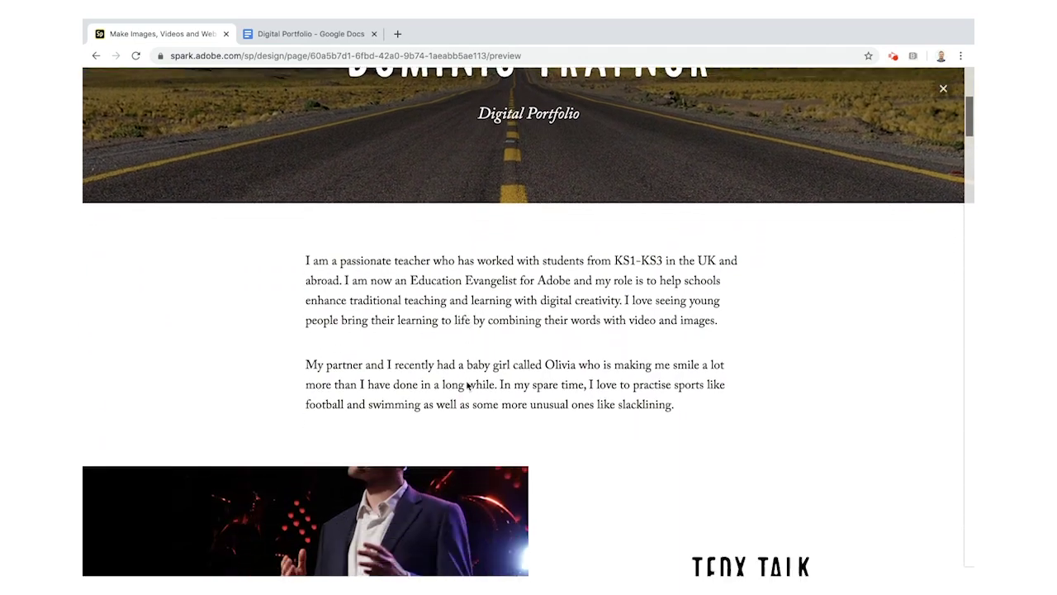
scroll(466, 385, down, 3)
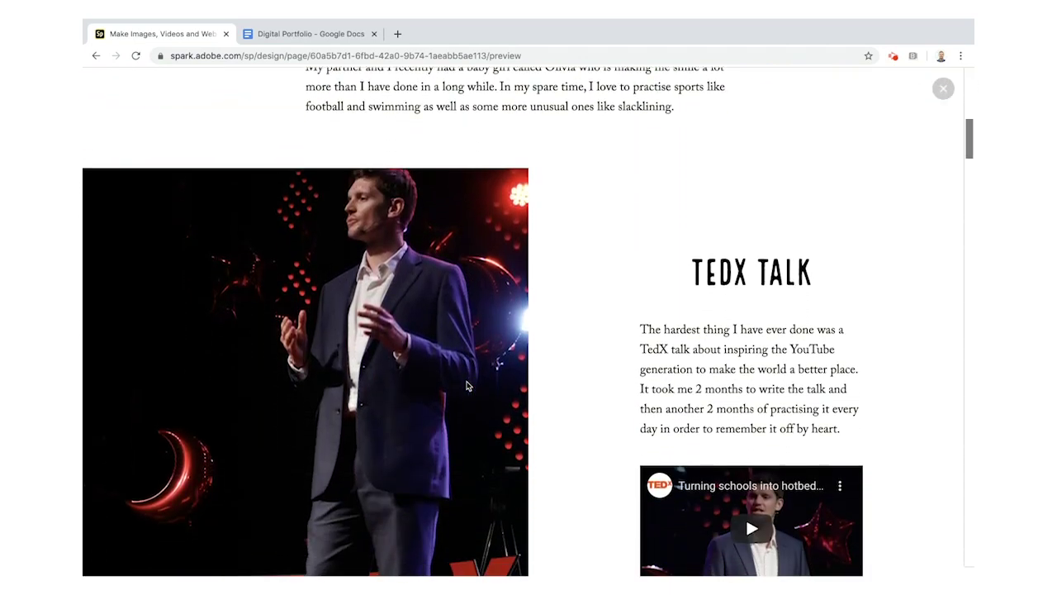
scroll(467, 386, down, 3)
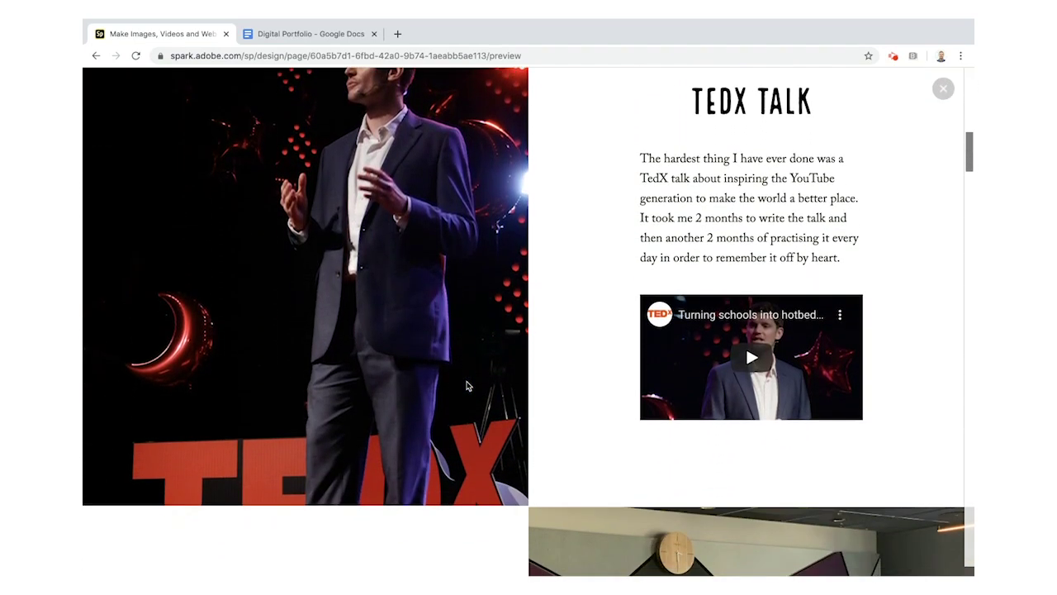
click(751, 337)
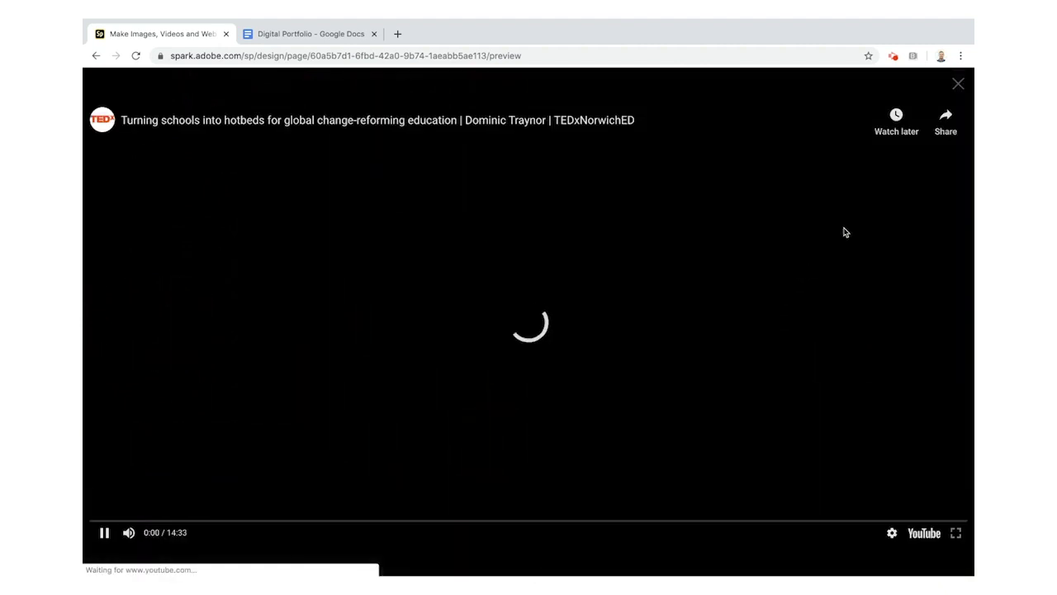
click(959, 84)
- Check the Creative Jam section in the preview, open its Creative Jam Report link and return to the portfolio preview
scroll(475, 468, down, 6)
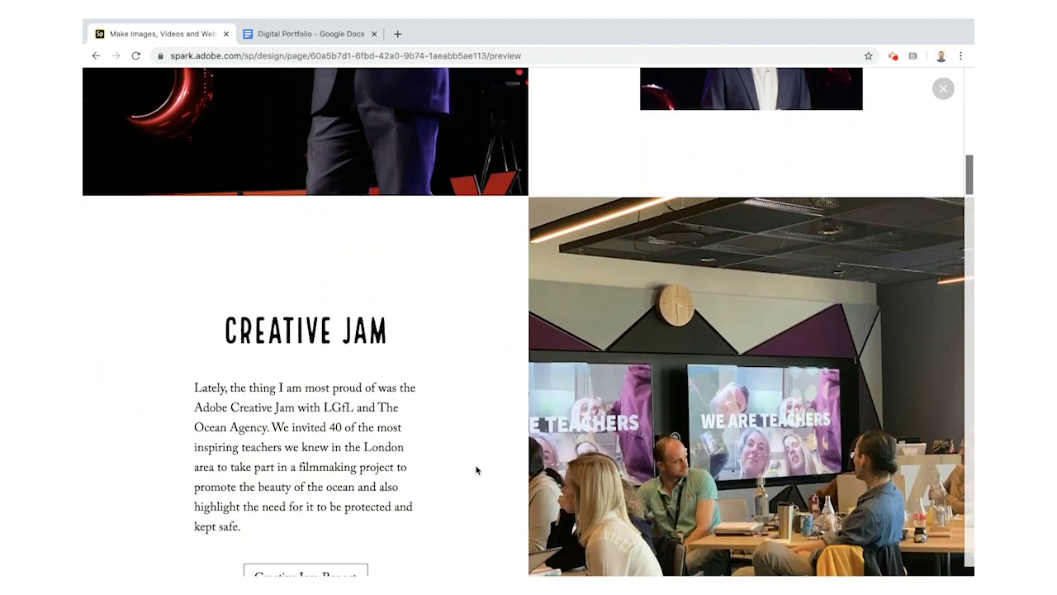
scroll(476, 470, down, 1)
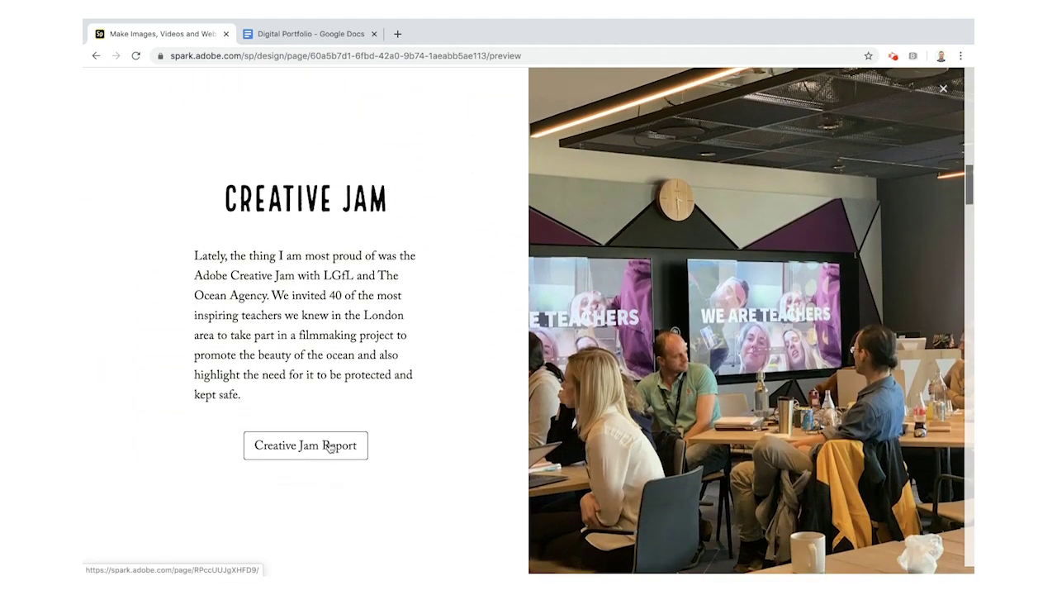
click(330, 447)
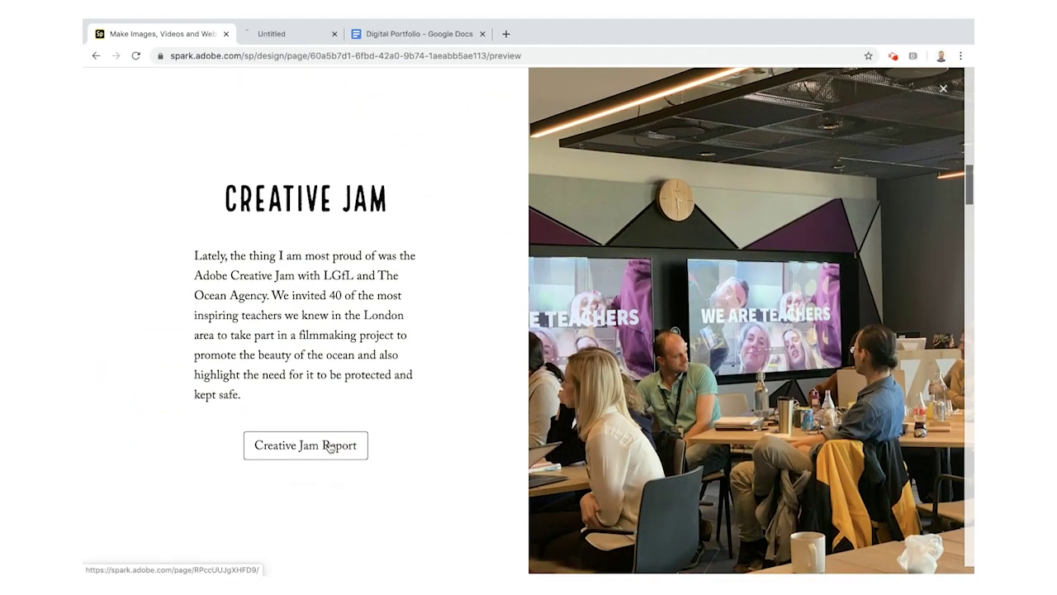
click(304, 34)
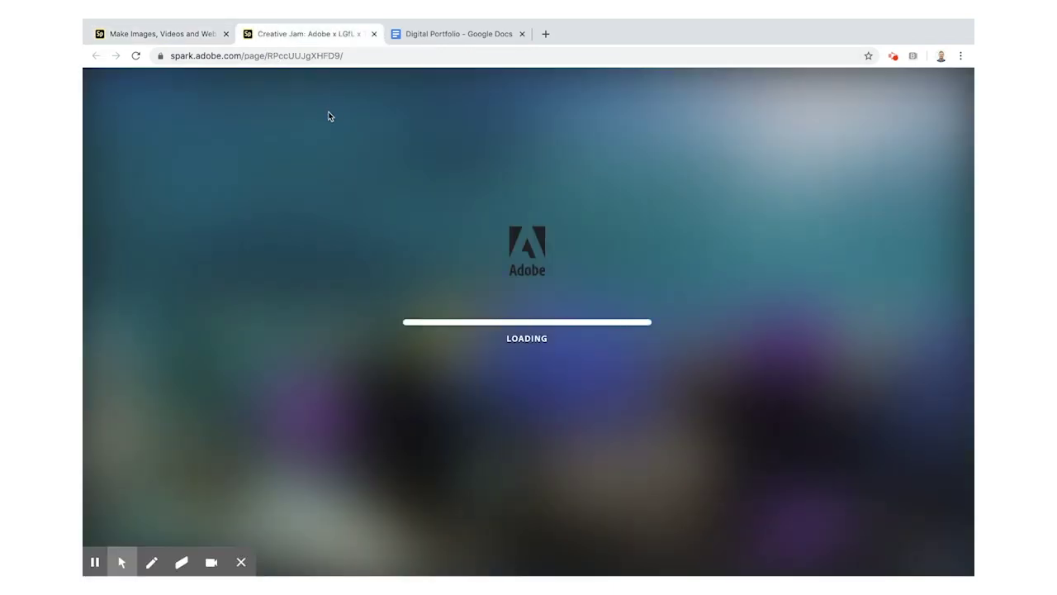
scroll(337, 220, down, 10)
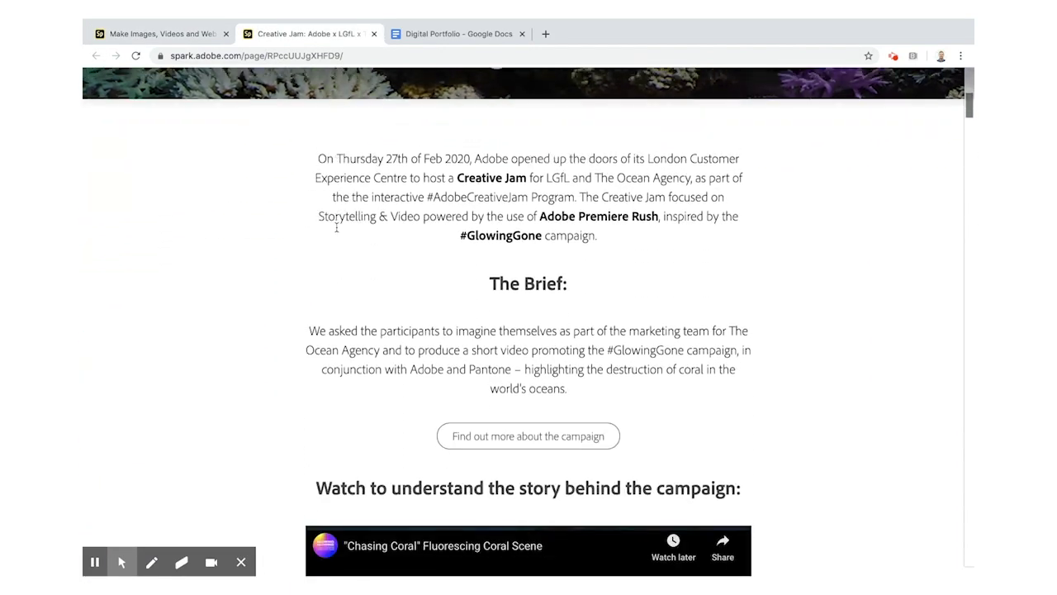
click(135, 36)
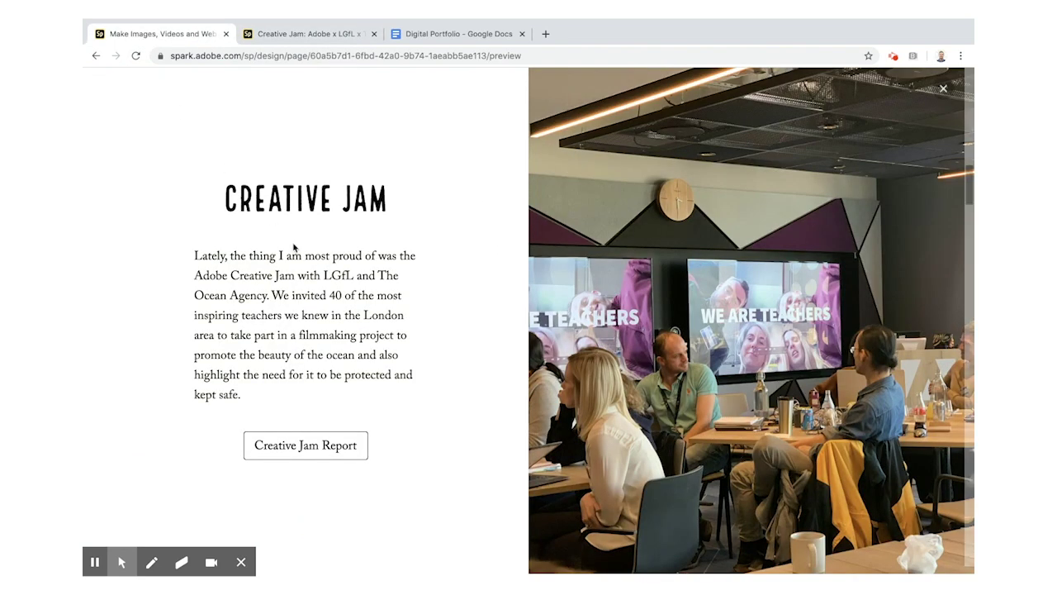
- Review the My Vision quote and look through several enlarged photos of the LEO Live Lessons grid, closing the enlarged view
scroll(294, 246, down, 6)
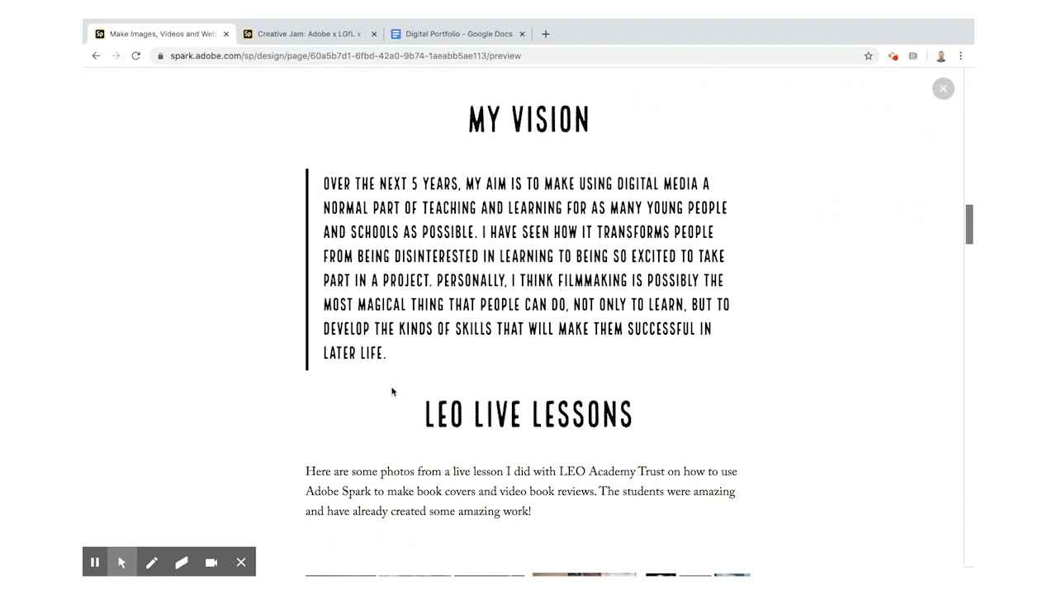
scroll(393, 391, down, 4)
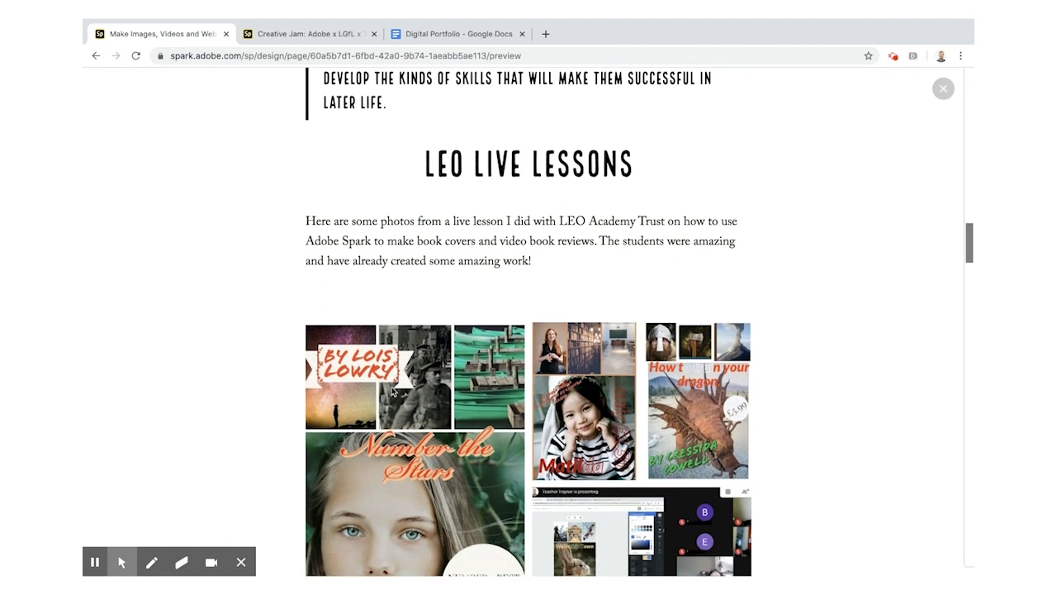
scroll(392, 391, down, 1)
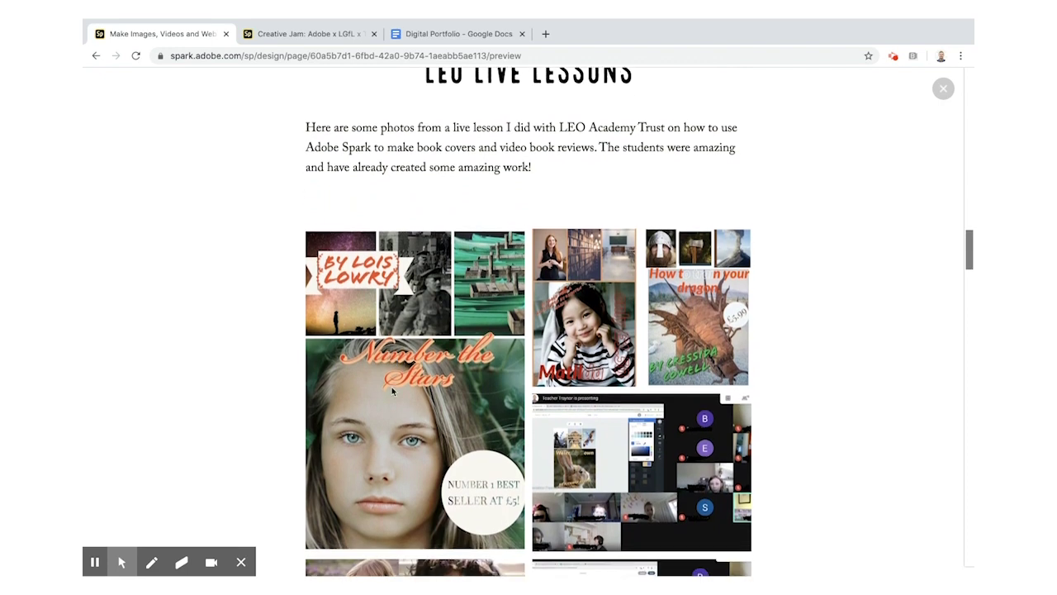
click(361, 303)
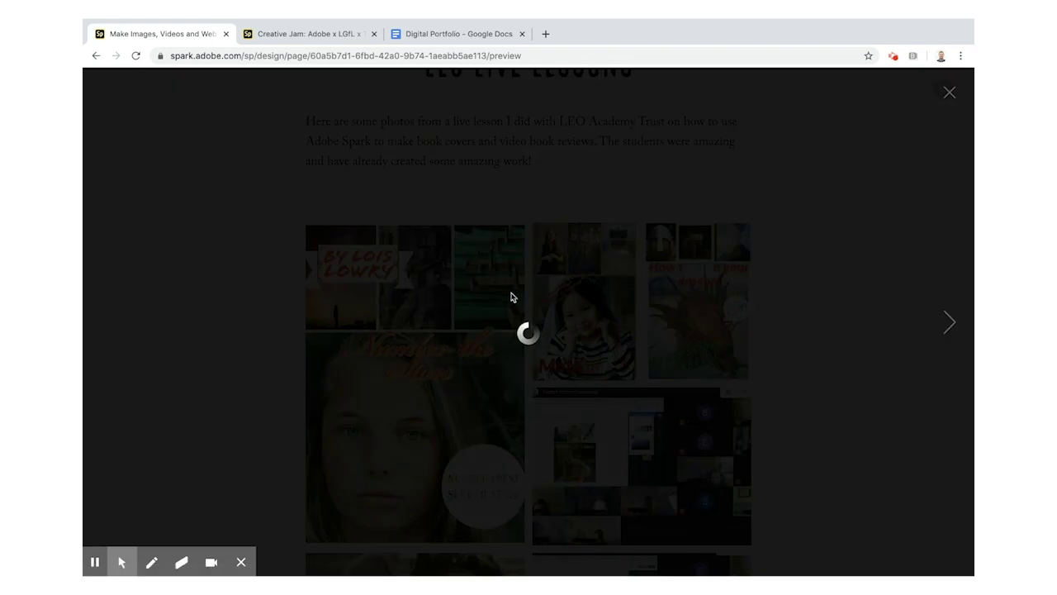
click(950, 325)
click(950, 324)
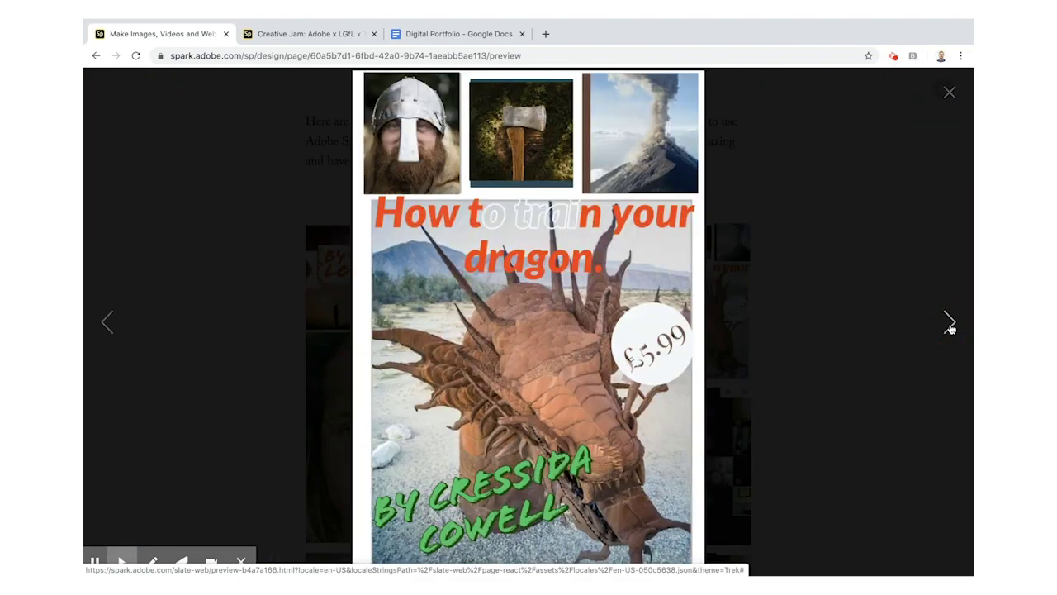
click(950, 324)
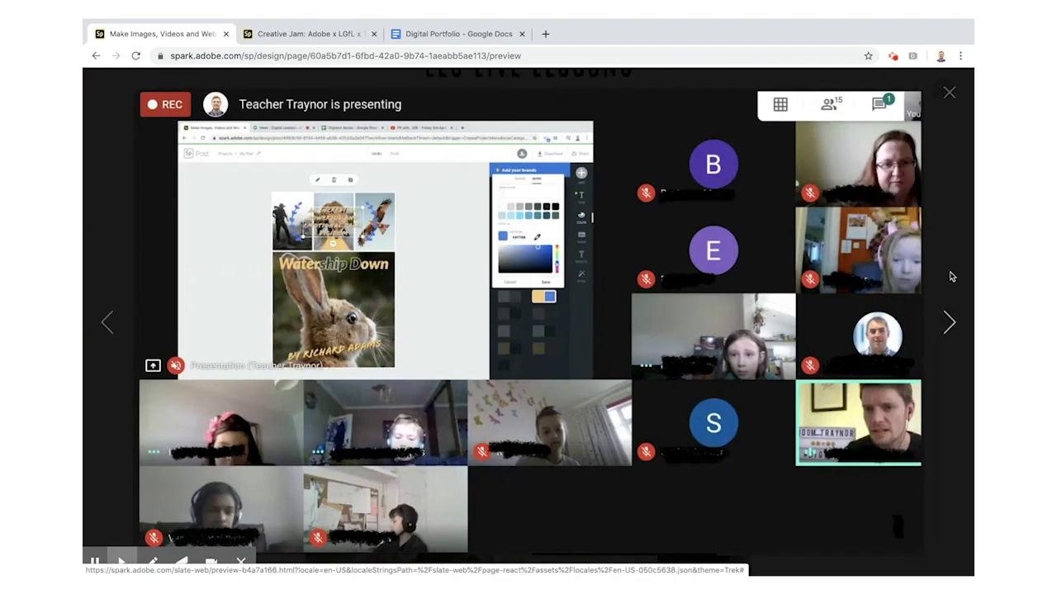
click(948, 91)
- Review the My Ideal Classroom glideshow and the caption on each of its photos through to the green-screen photo, and exit the preview
scroll(706, 410, down, 7)
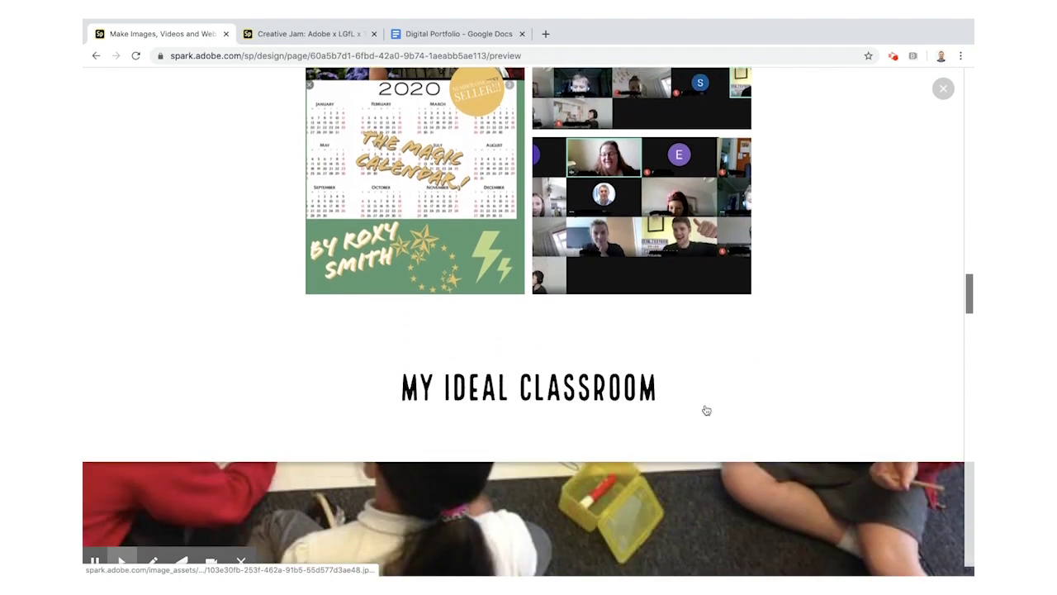
scroll(706, 410, down, 5)
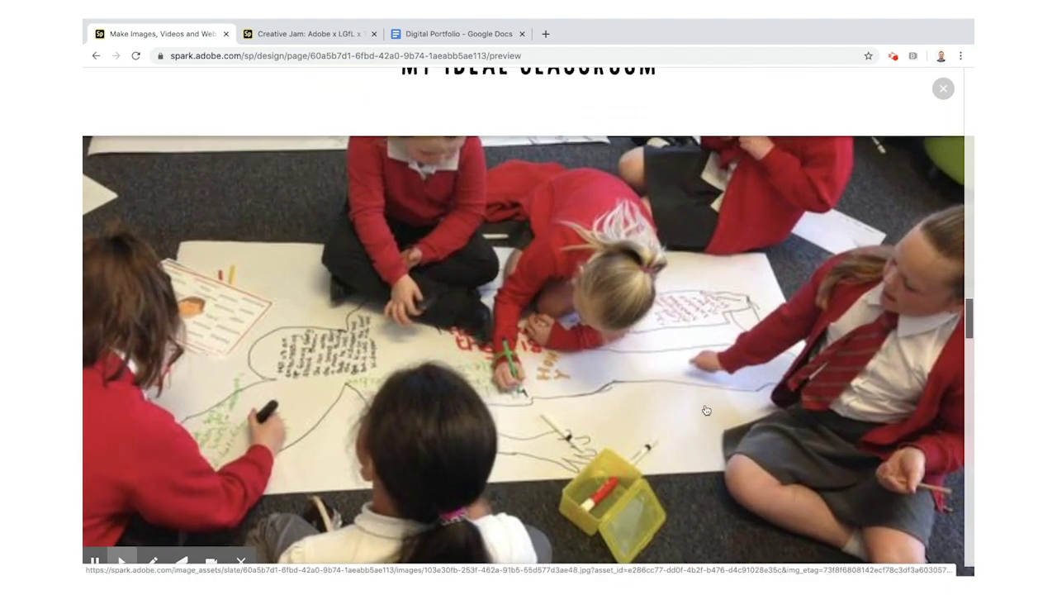
scroll(706, 411, down, 3)
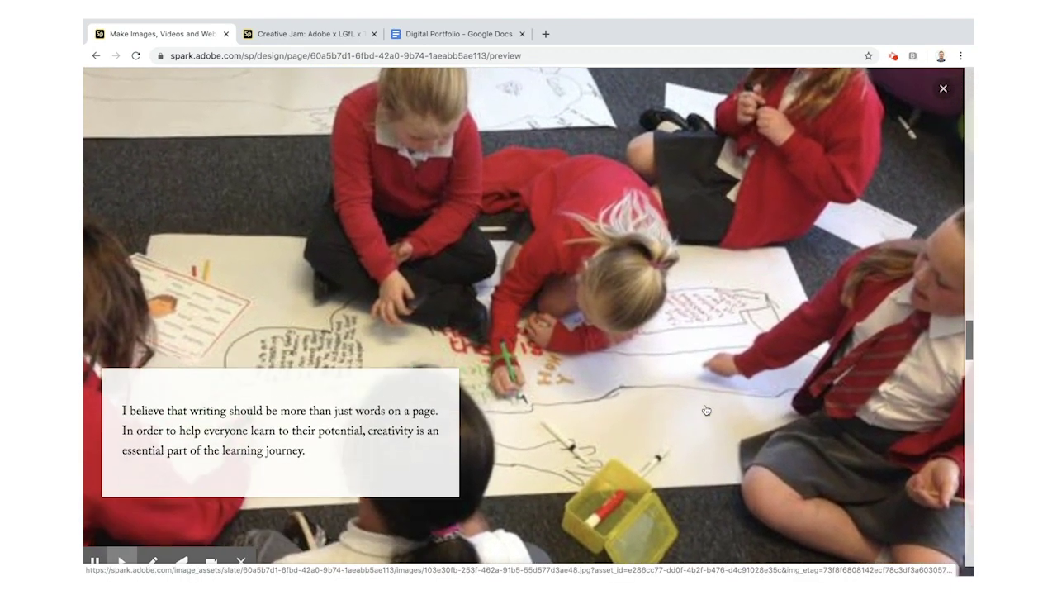
scroll(707, 410, down, 5)
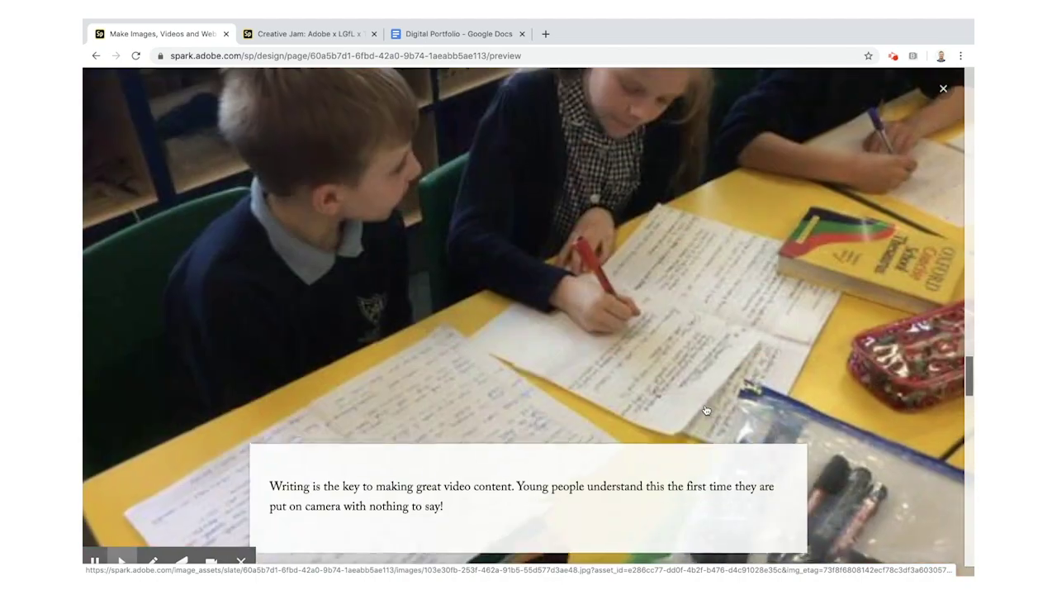
scroll(706, 411, down, 5)
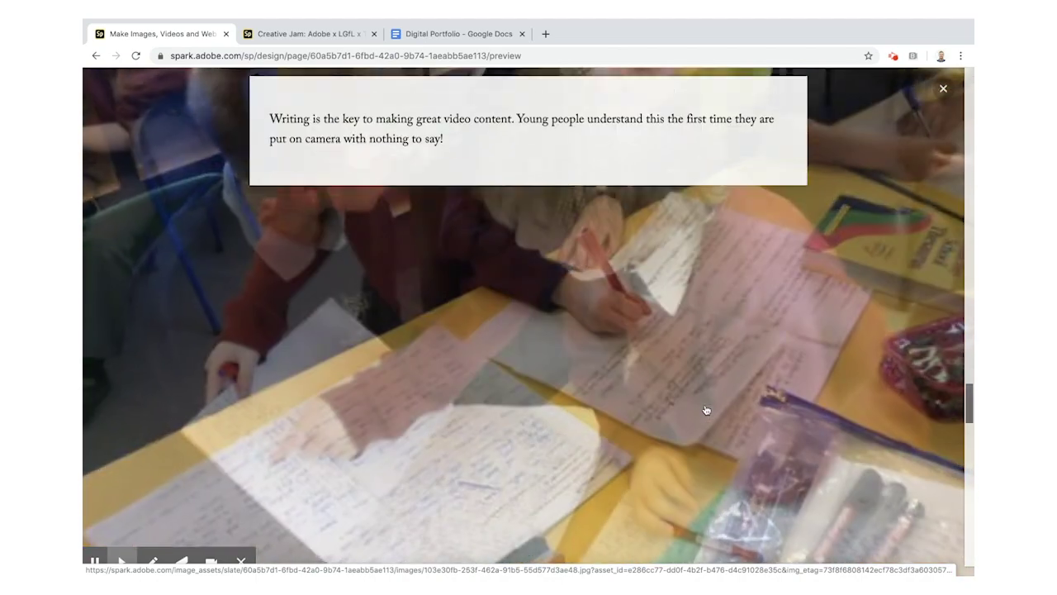
scroll(706, 410, down, 5)
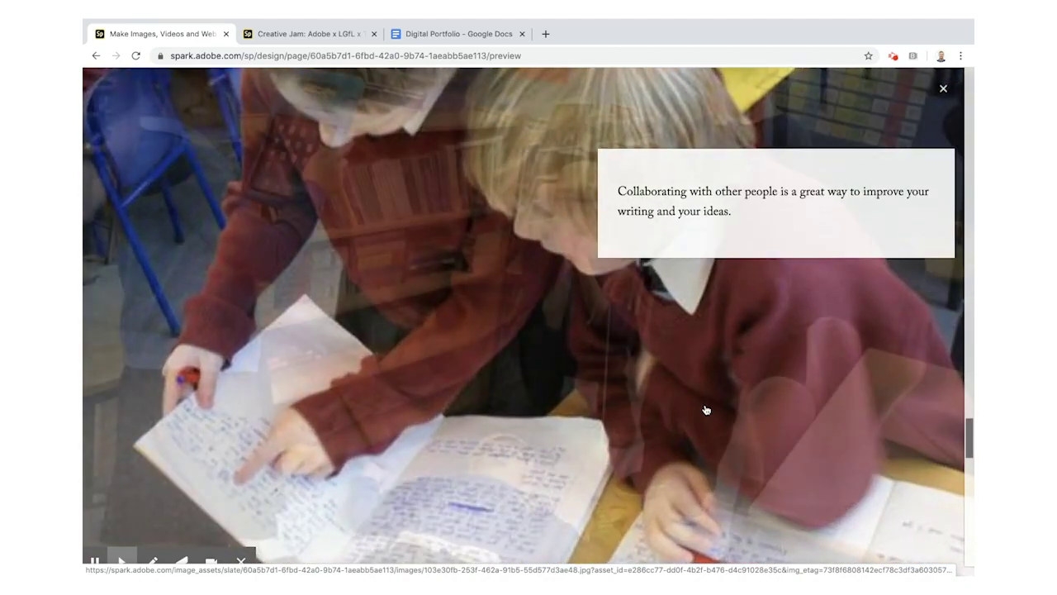
scroll(706, 410, down, 5)
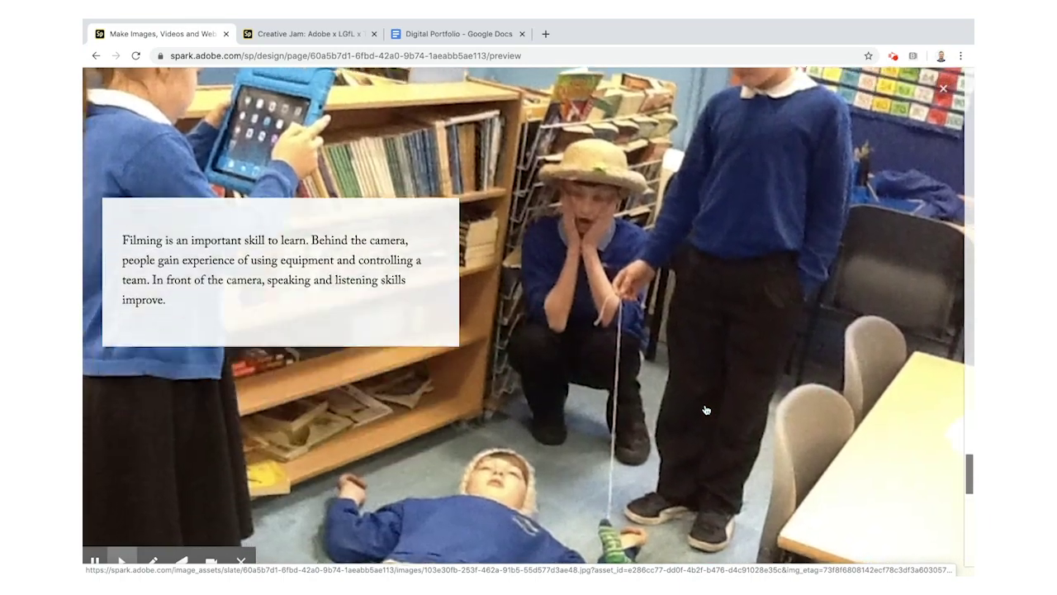
scroll(707, 411, down, 5)
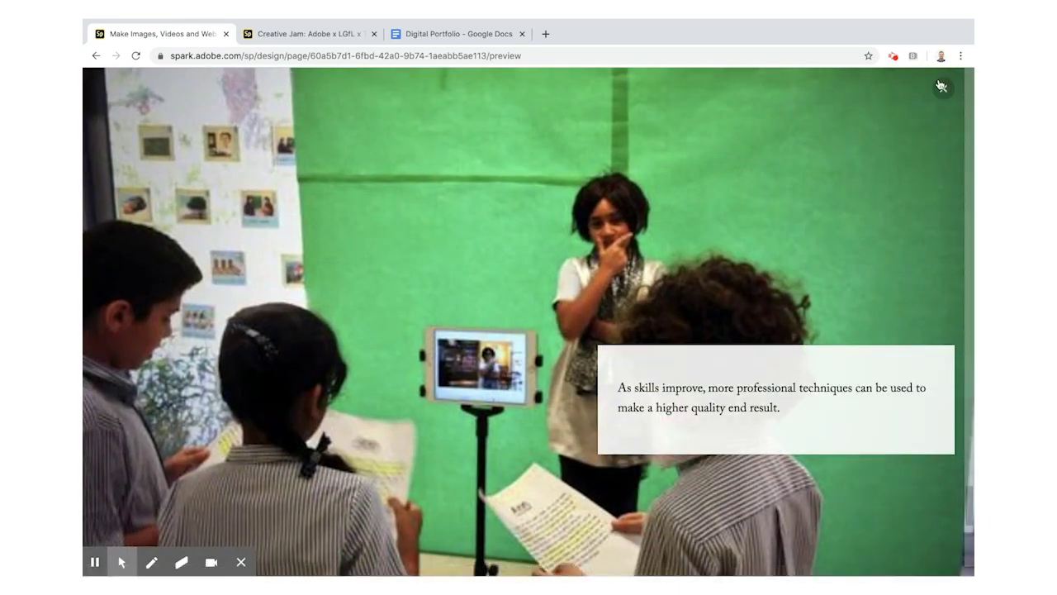
key(Escape)
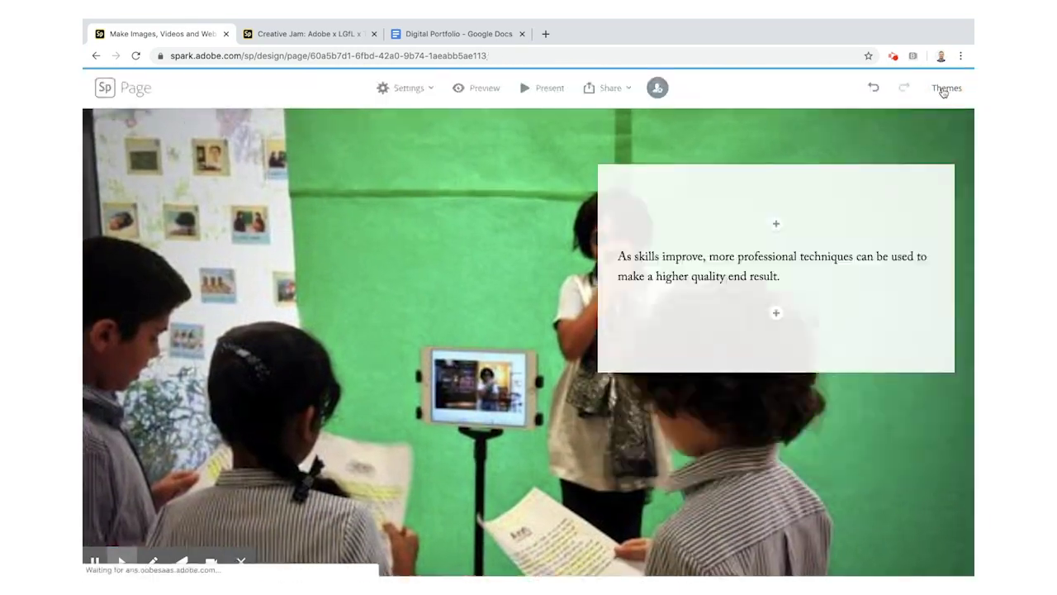
- Publish the portfolio page and create its share link, keeping the default story details
click(615, 90)
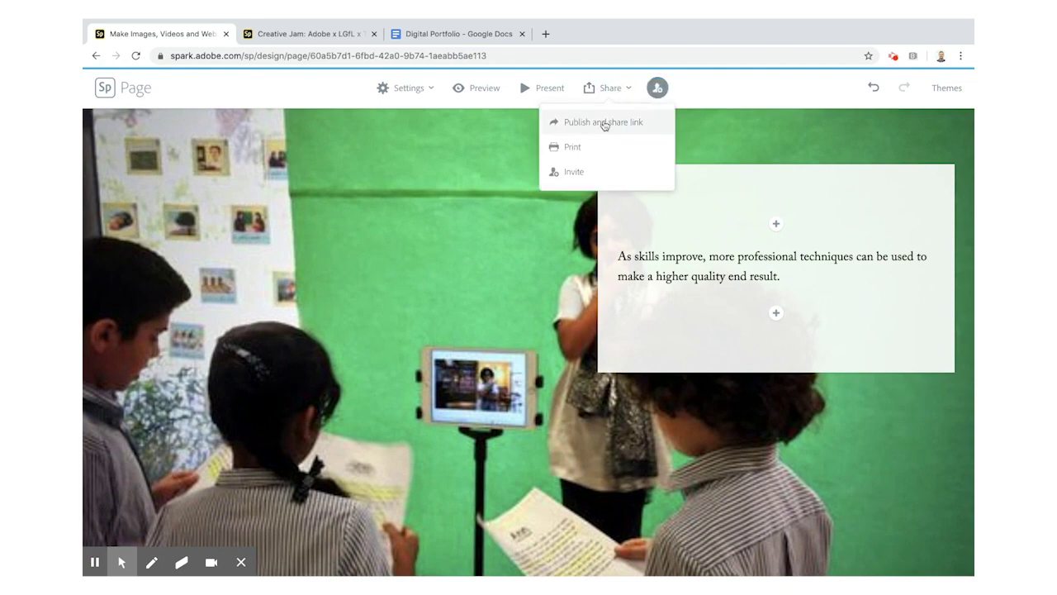
click(602, 123)
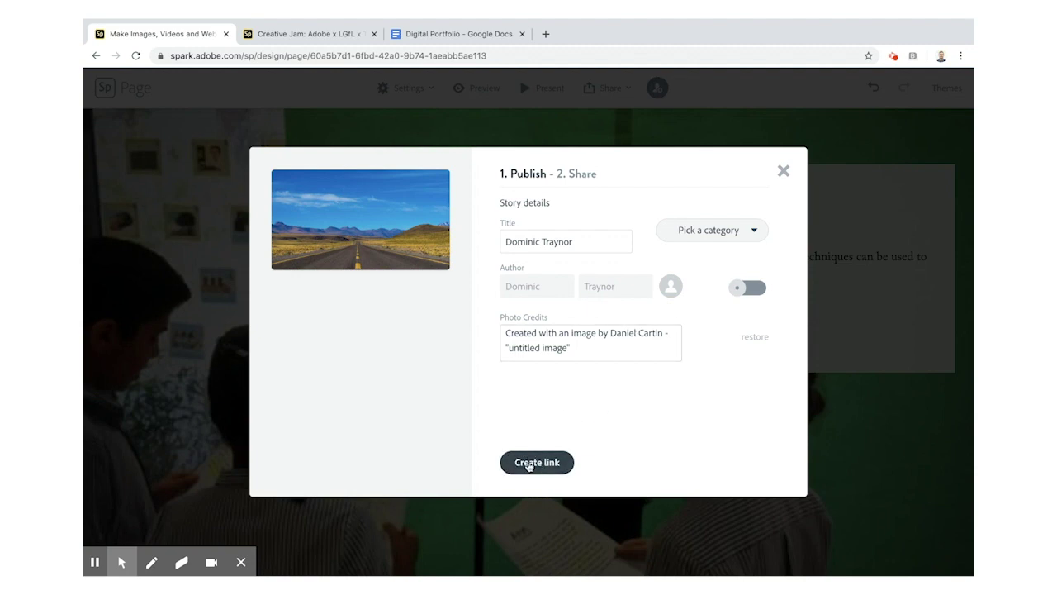
click(529, 464)
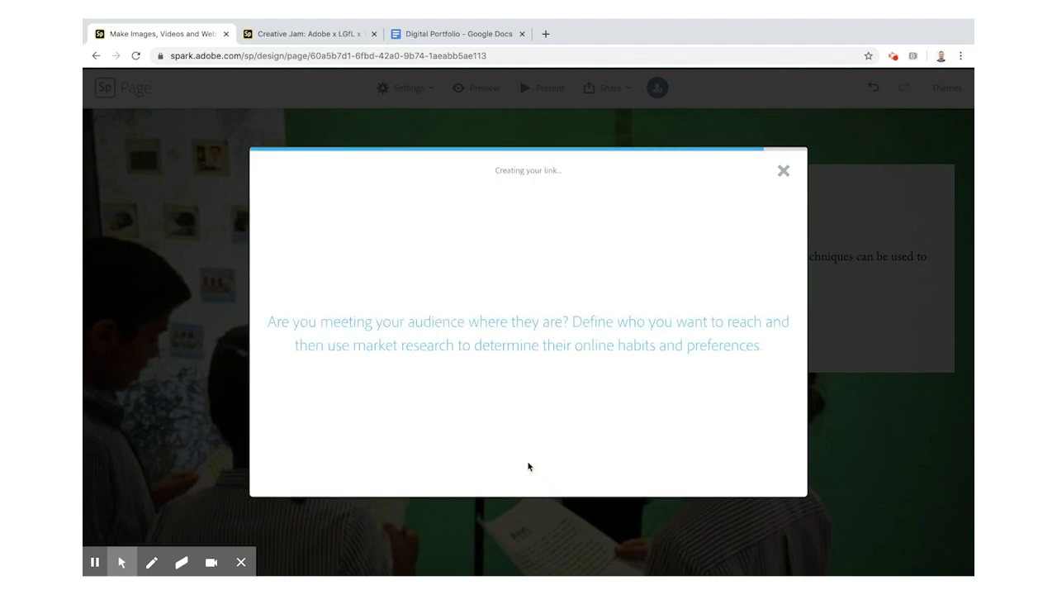